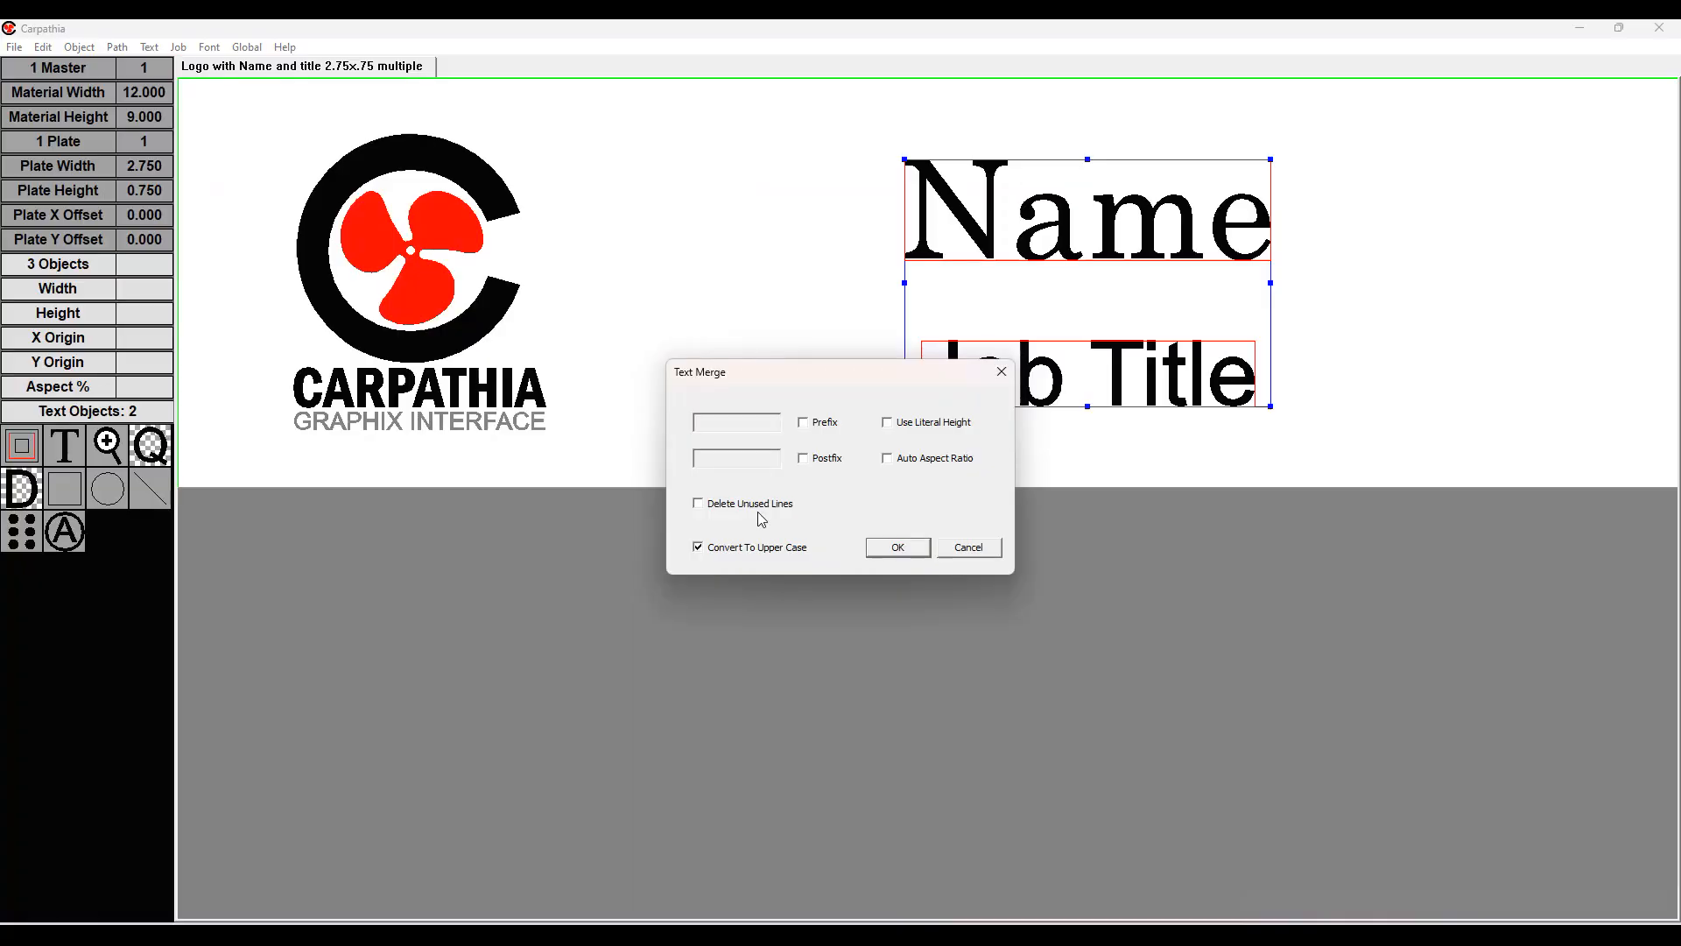
{"action": "left_click", "coordinate": [894, 552]}
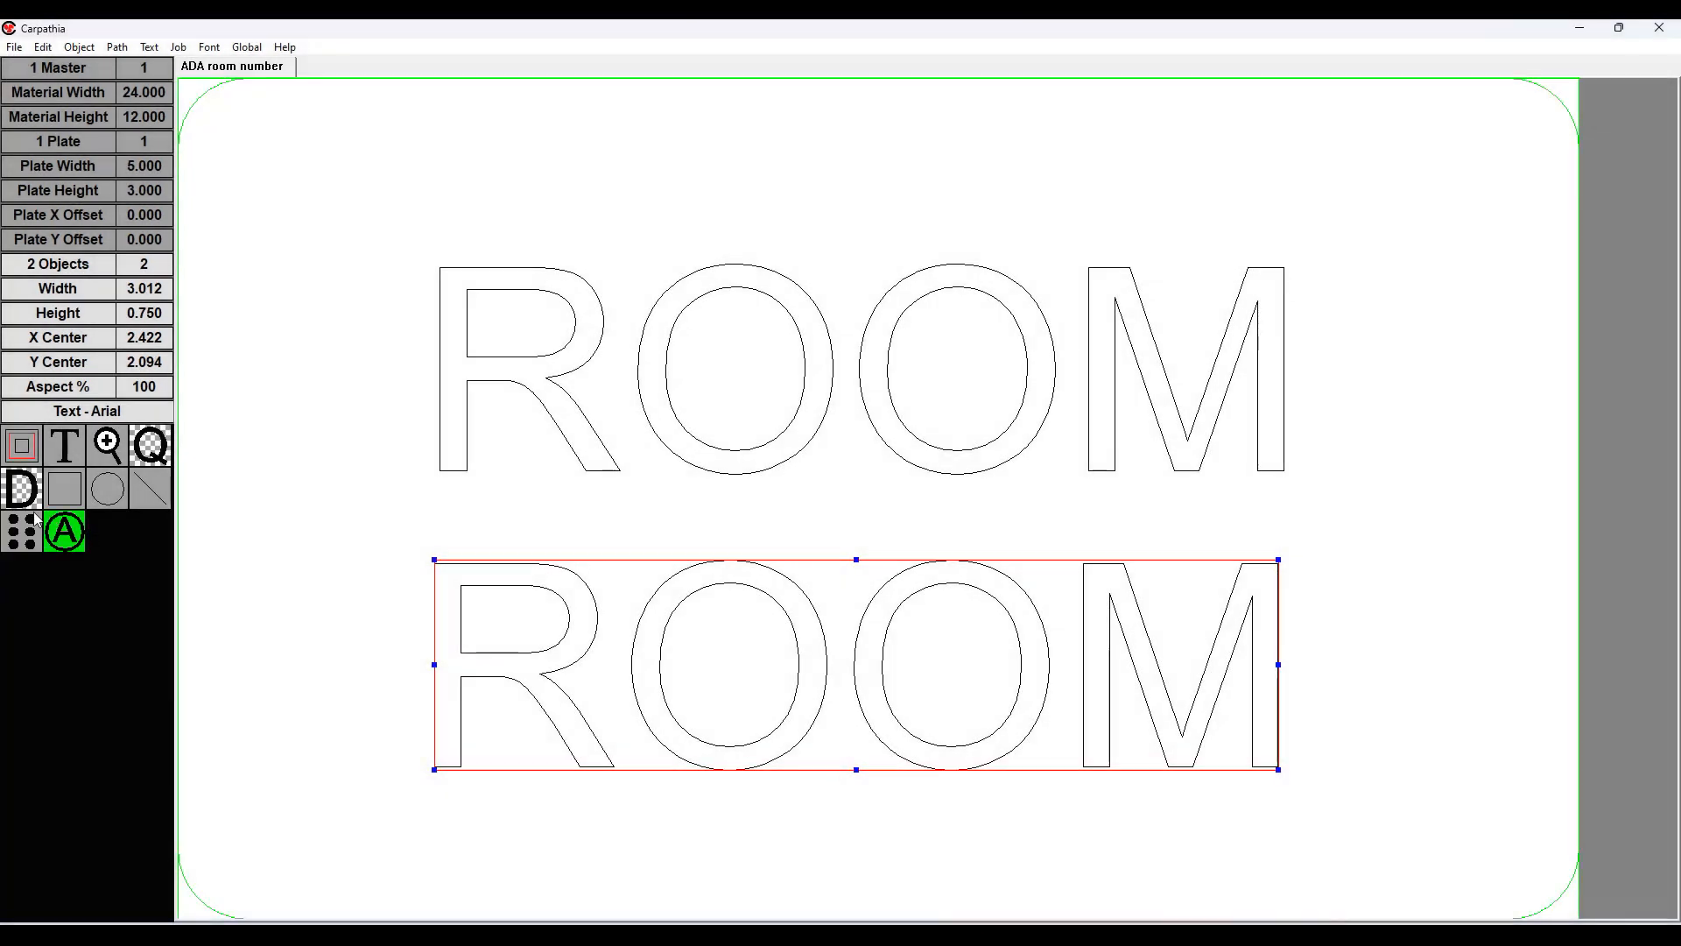
{"action": "left_click", "coordinate": [25, 513]}
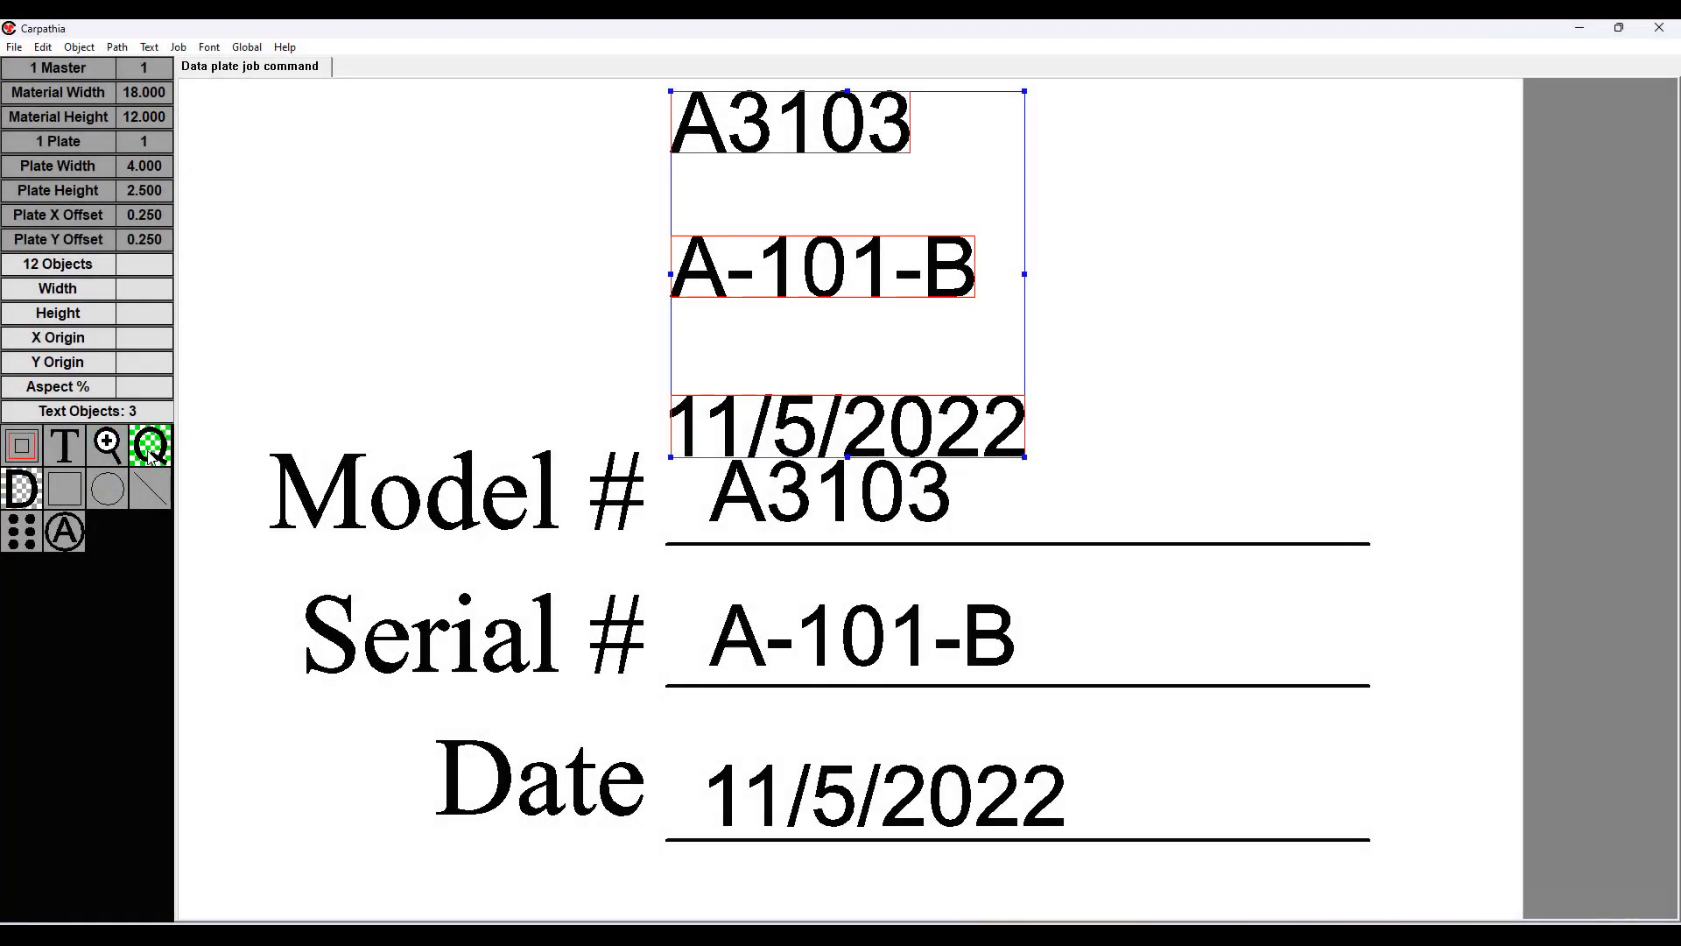
{"action": "left_click", "coordinate": [149, 448]}
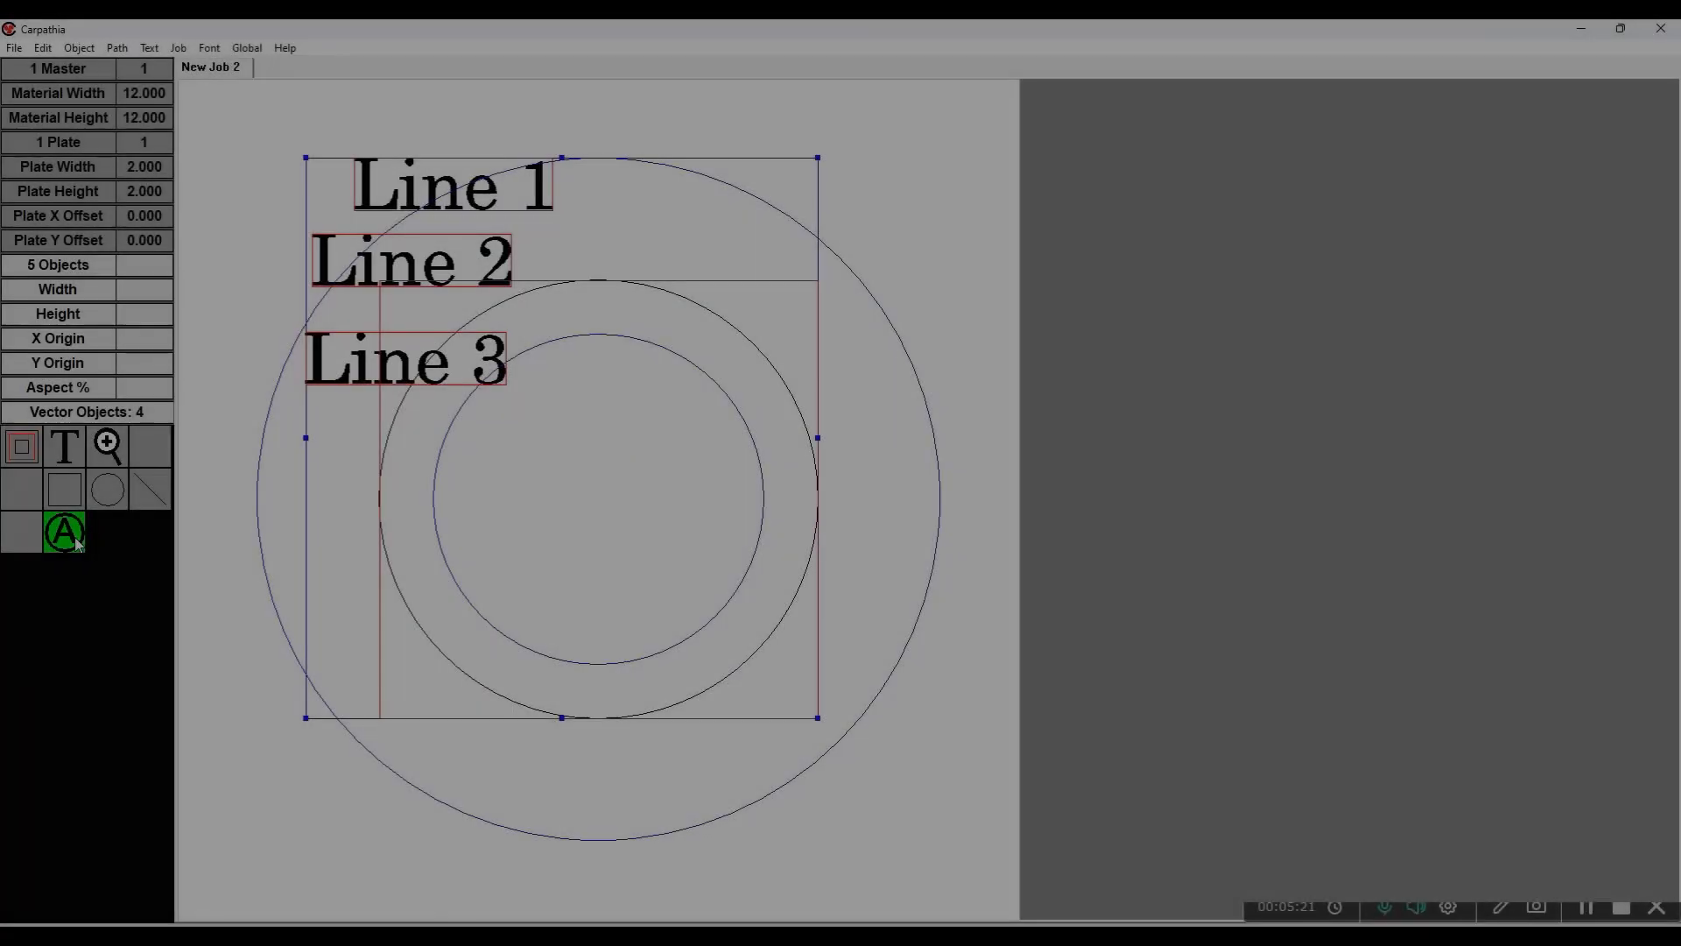
{"action": "left_click", "coordinate": [75, 541]}
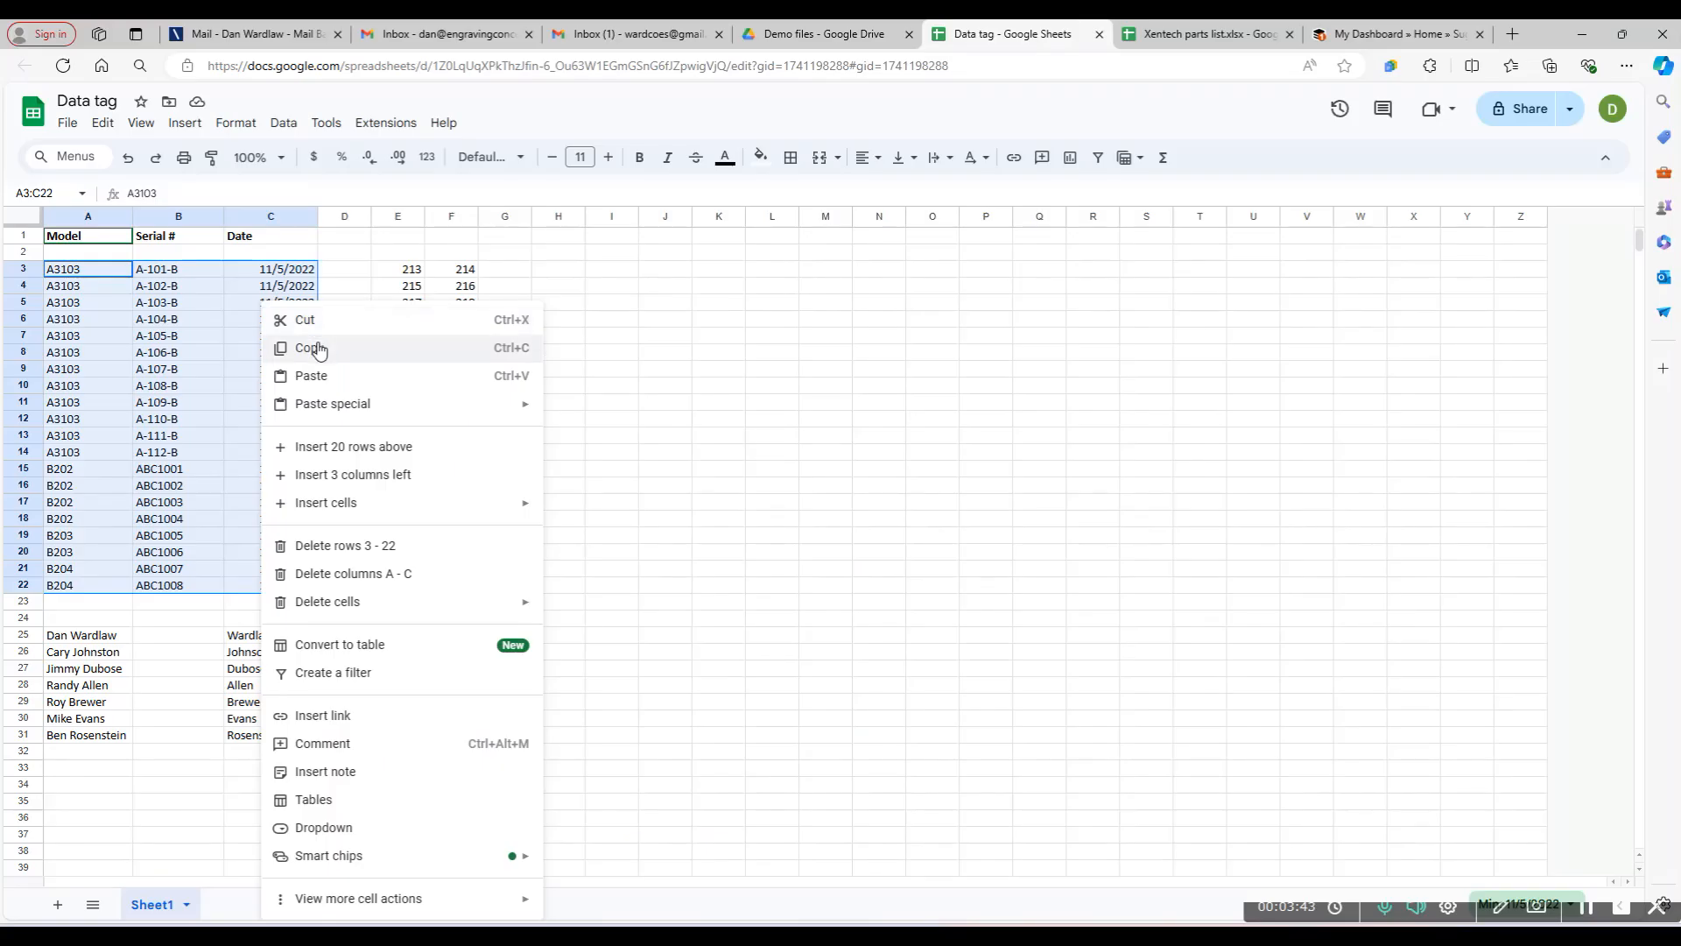
{"action": "left_click", "coordinate": [323, 347]}
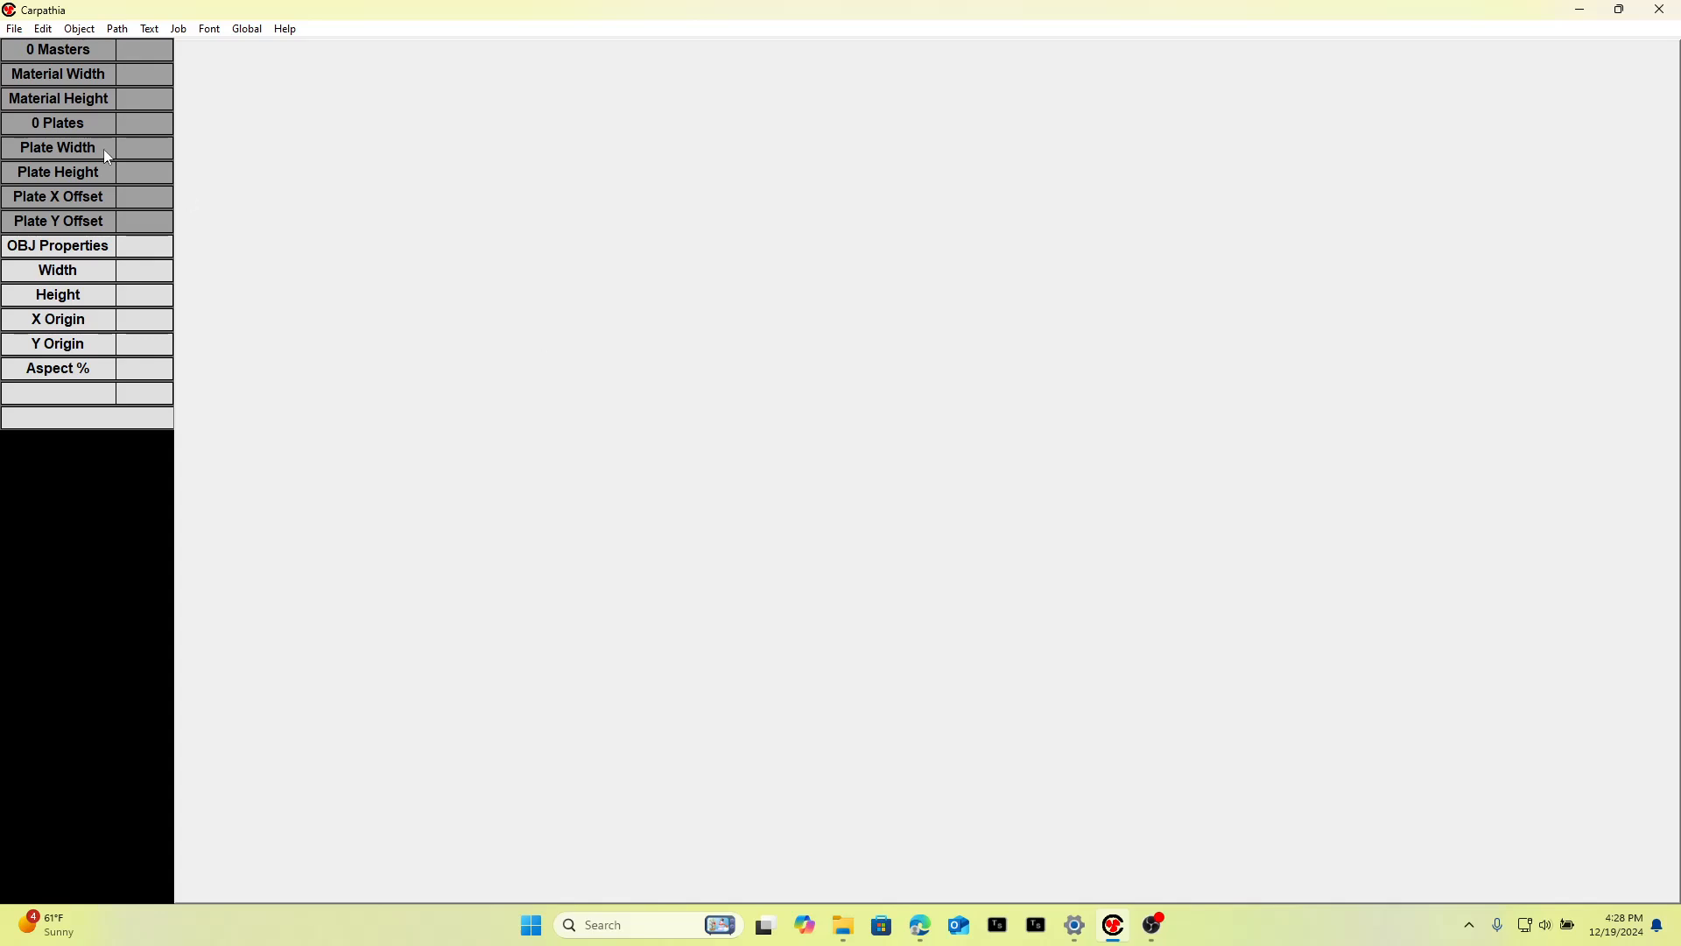
Create a new job on a 3 x 1 plate with 24 x 12 material, setting left and right plate margins to 0.125.
{"action": "left_click", "coordinate": [17, 30]}
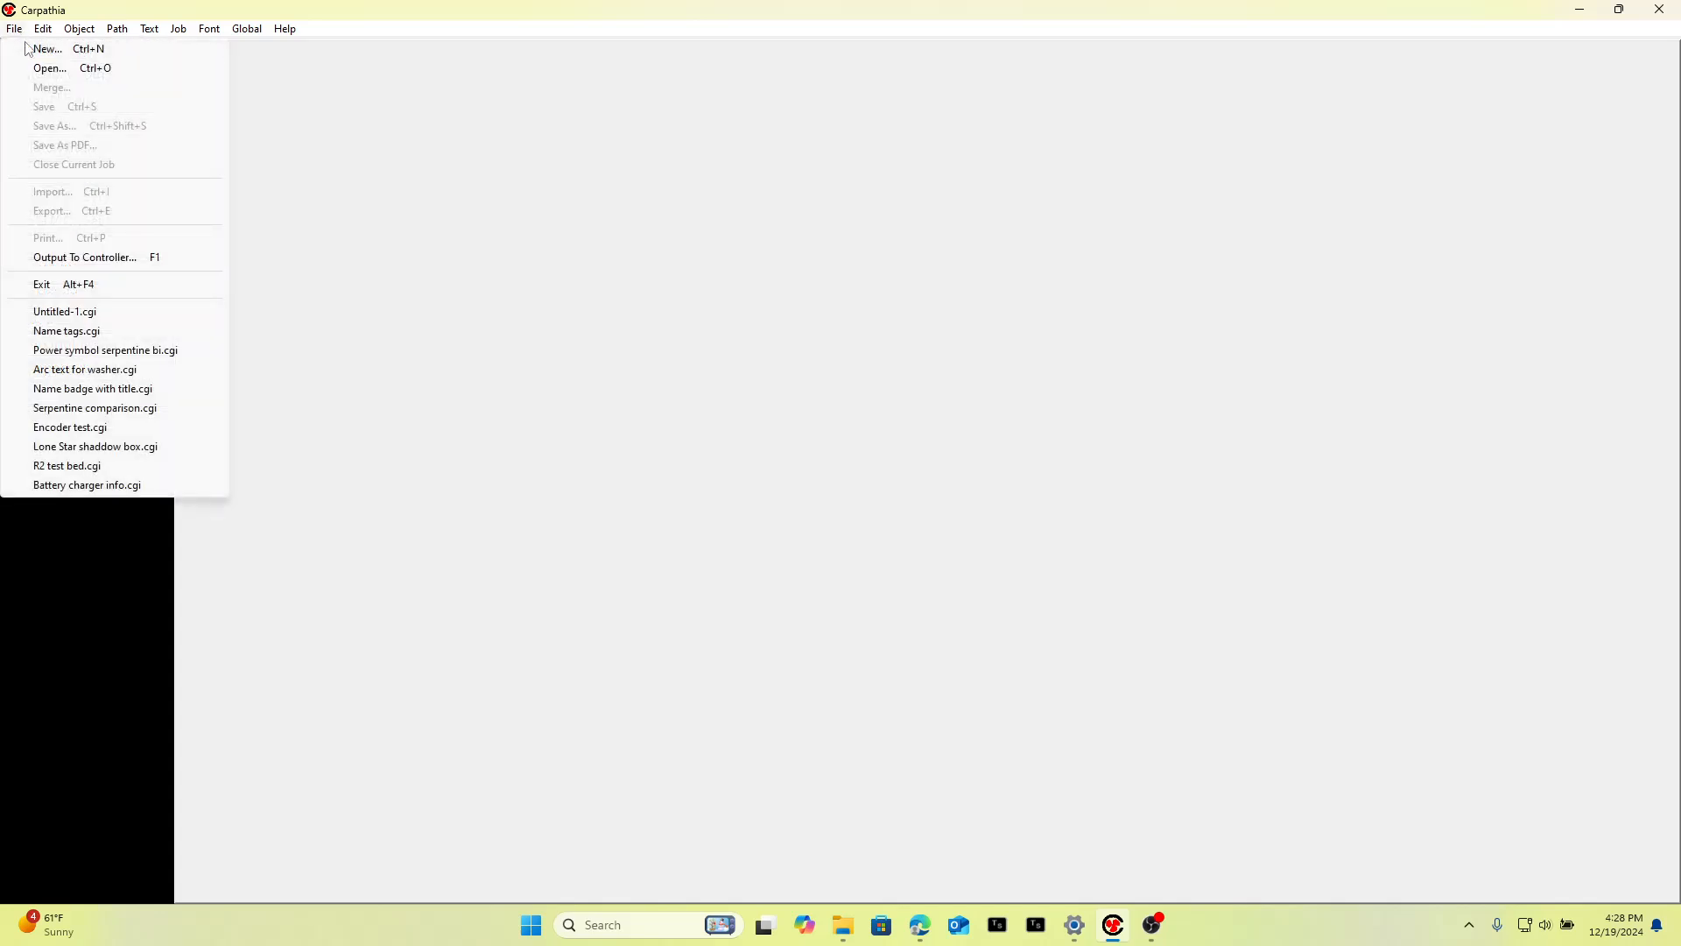
{"action": "left_click", "coordinate": [34, 49]}
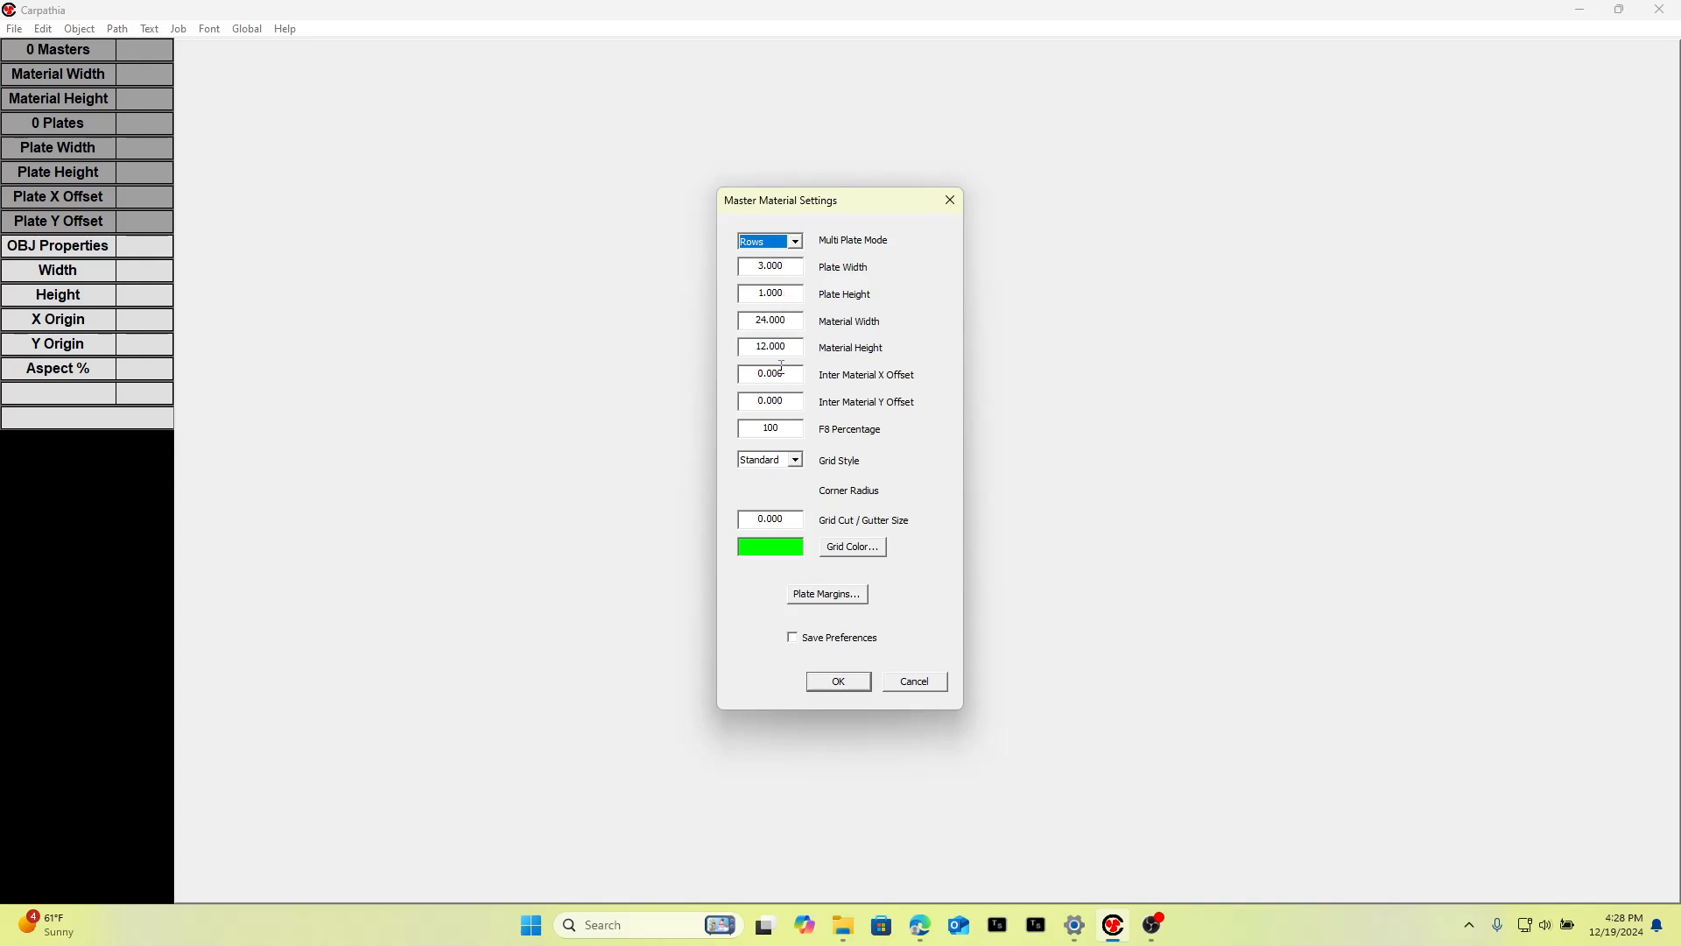
{"action": "left_click", "coordinate": [803, 597]}
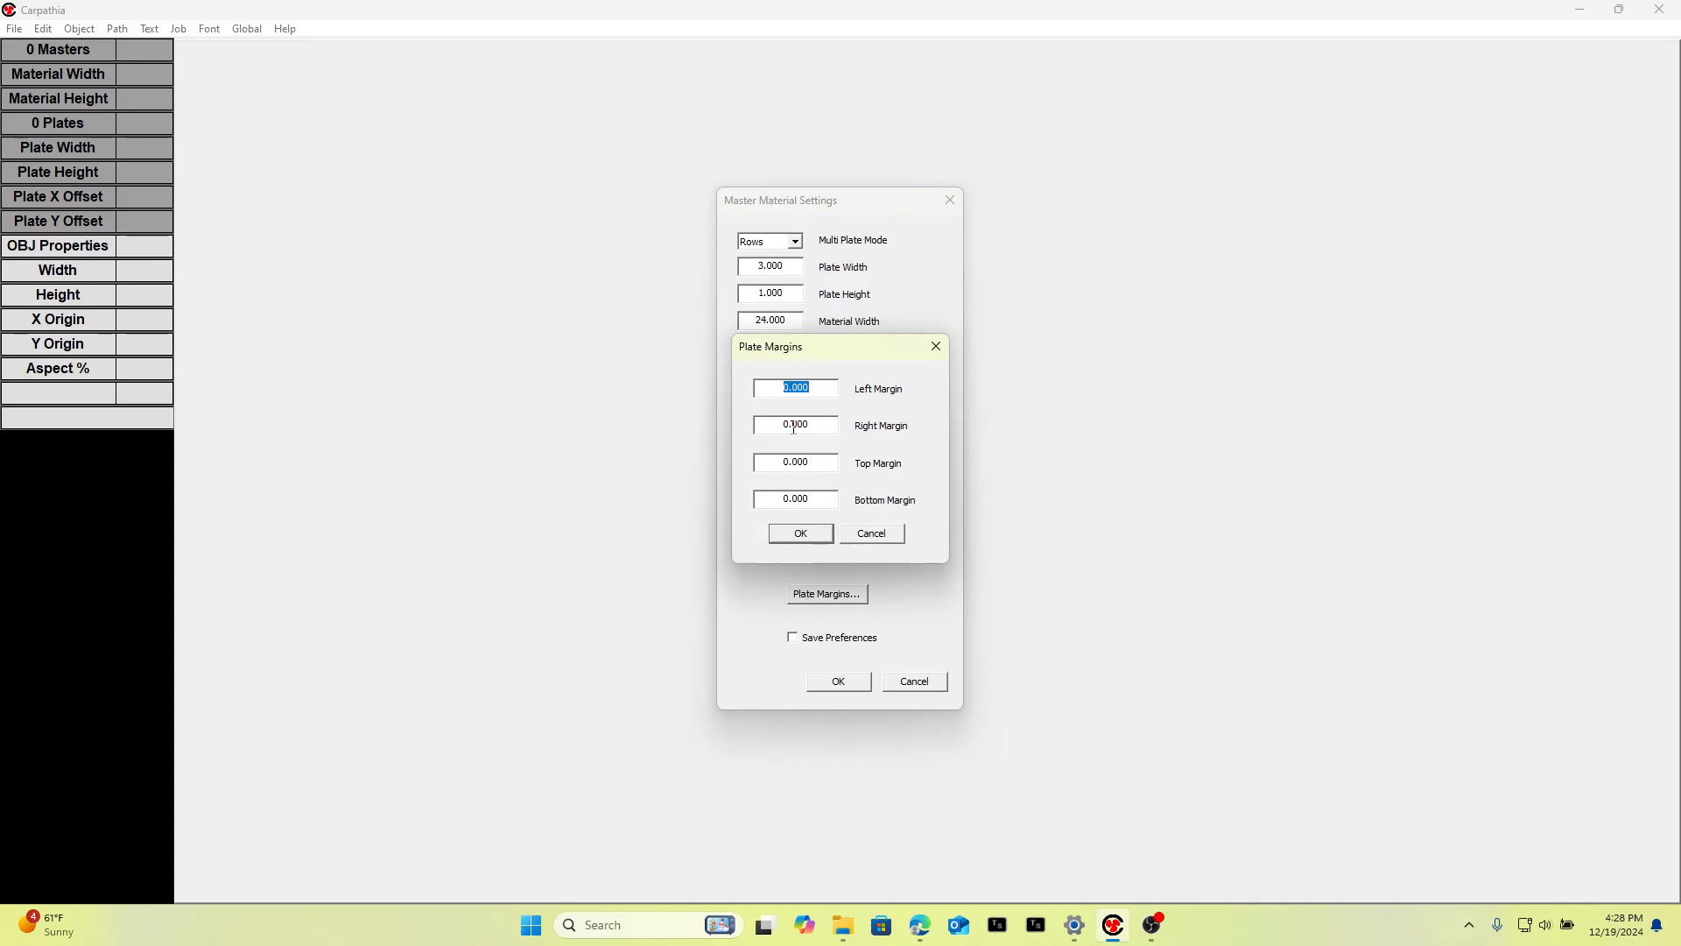
{"action": "type", "text": ".125"}
{"action": "key", "text": "Tab"}
{"action": "type", "text": "."}
{"action": "left_click", "coordinate": [793, 534]}
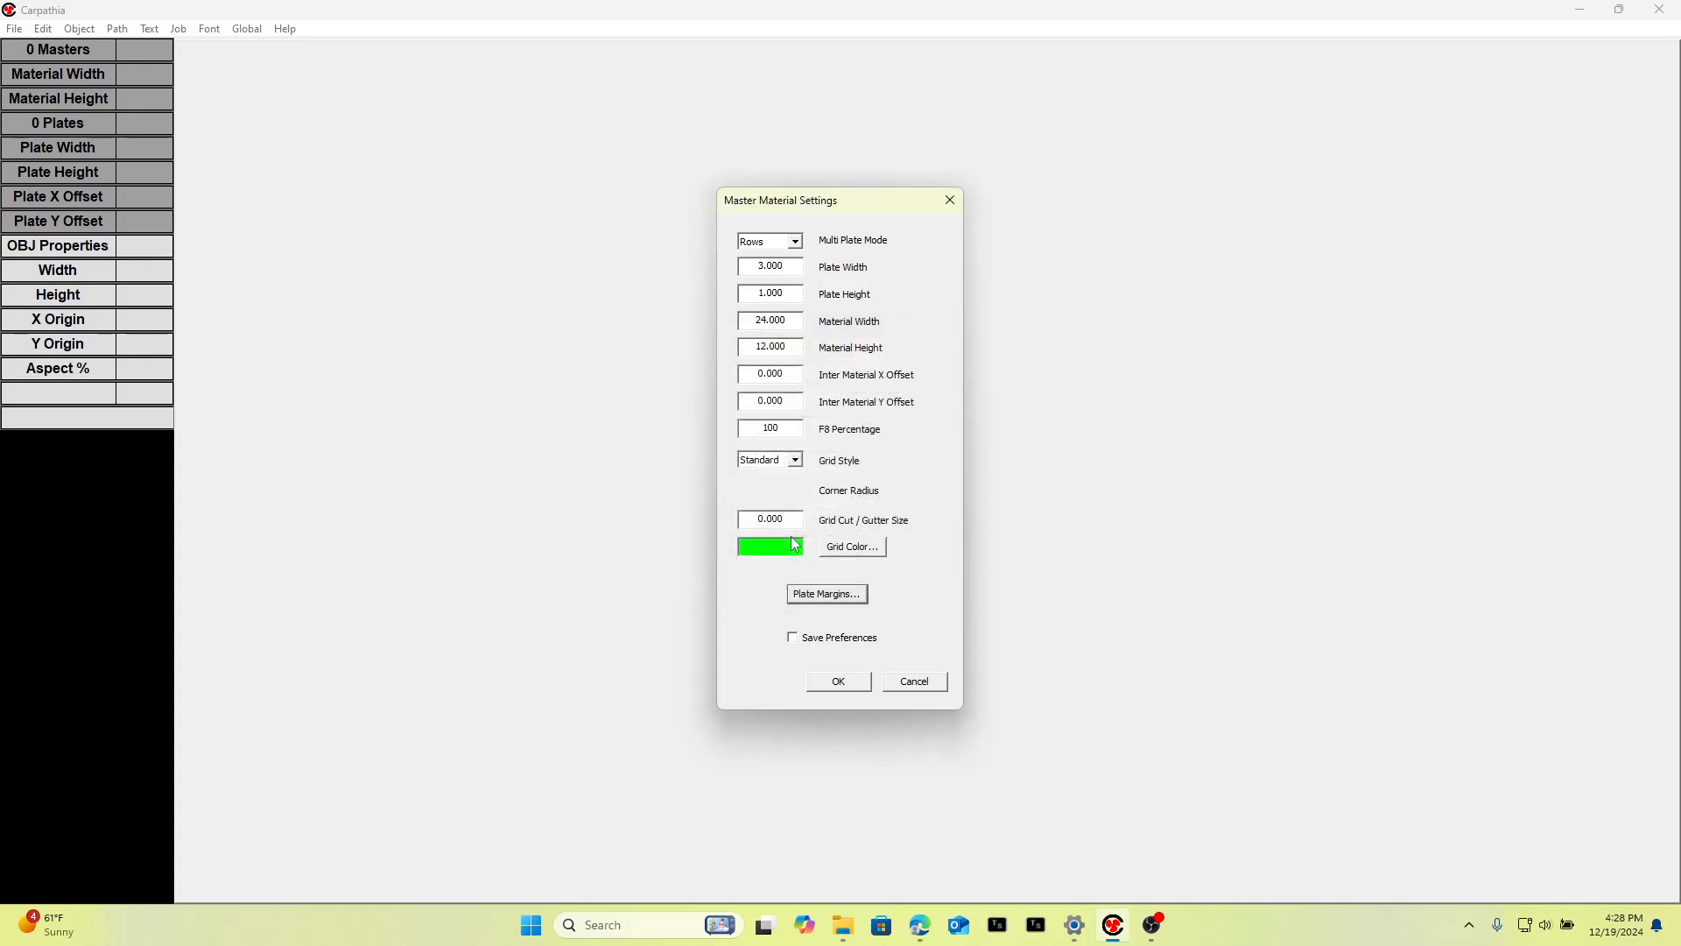
{"action": "left_click", "coordinate": [849, 686]}
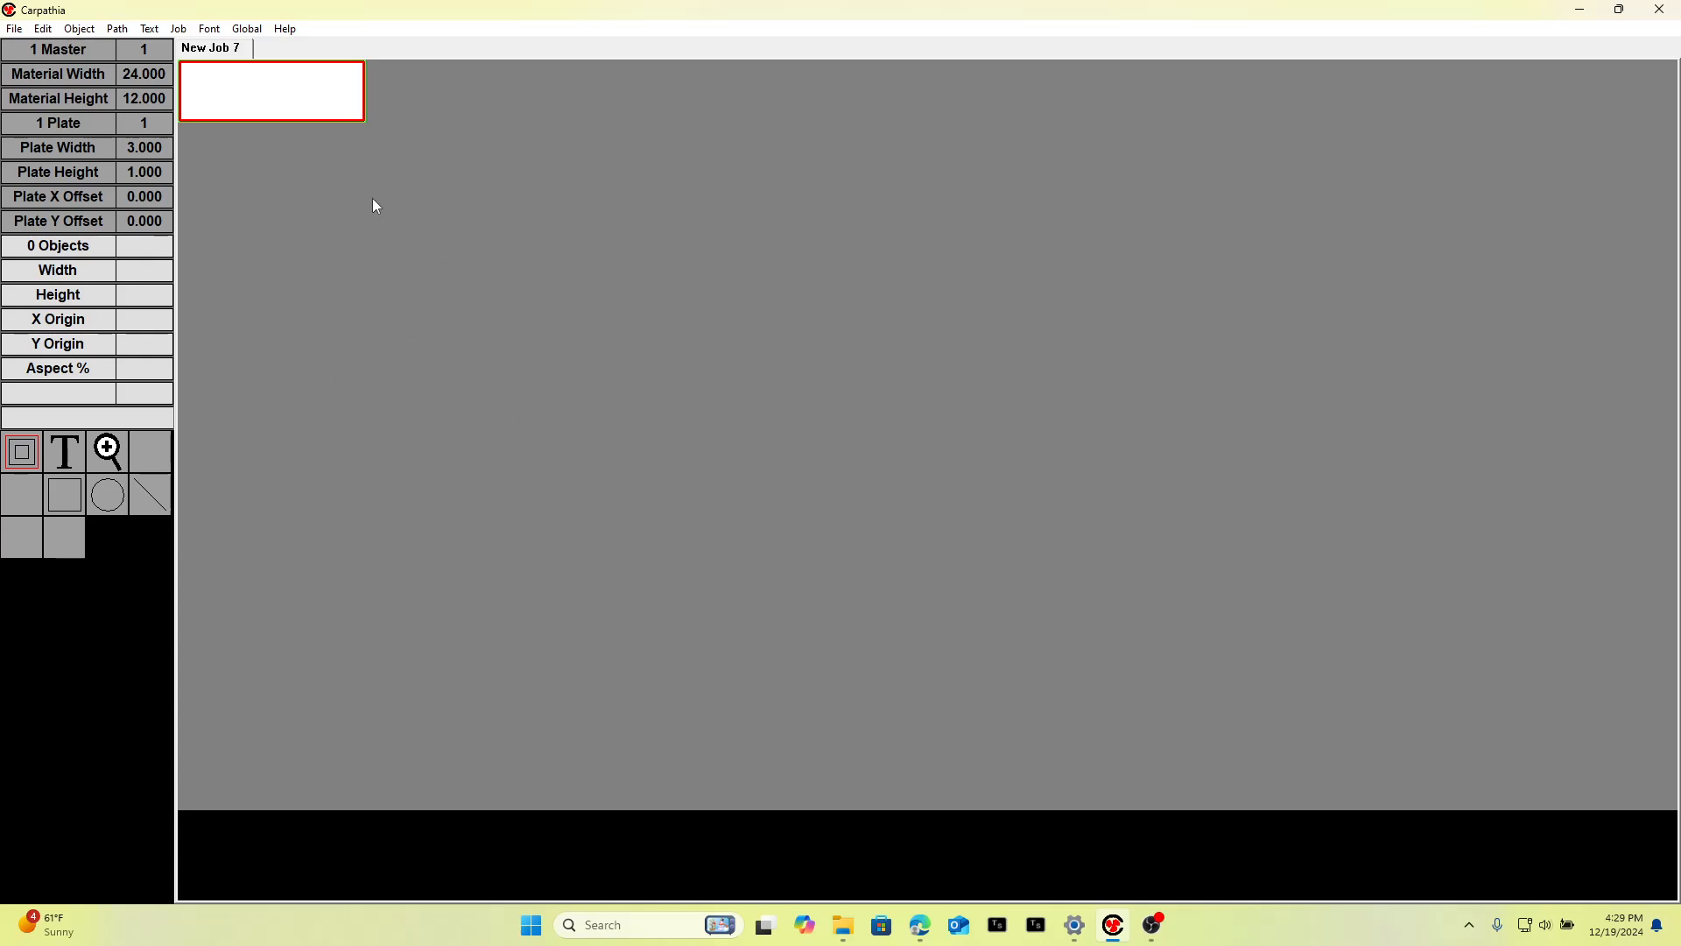
Zoom to the plate and place a default Text object on it with the Text tool.
{"action": "double_click", "coordinate": [307, 91]}
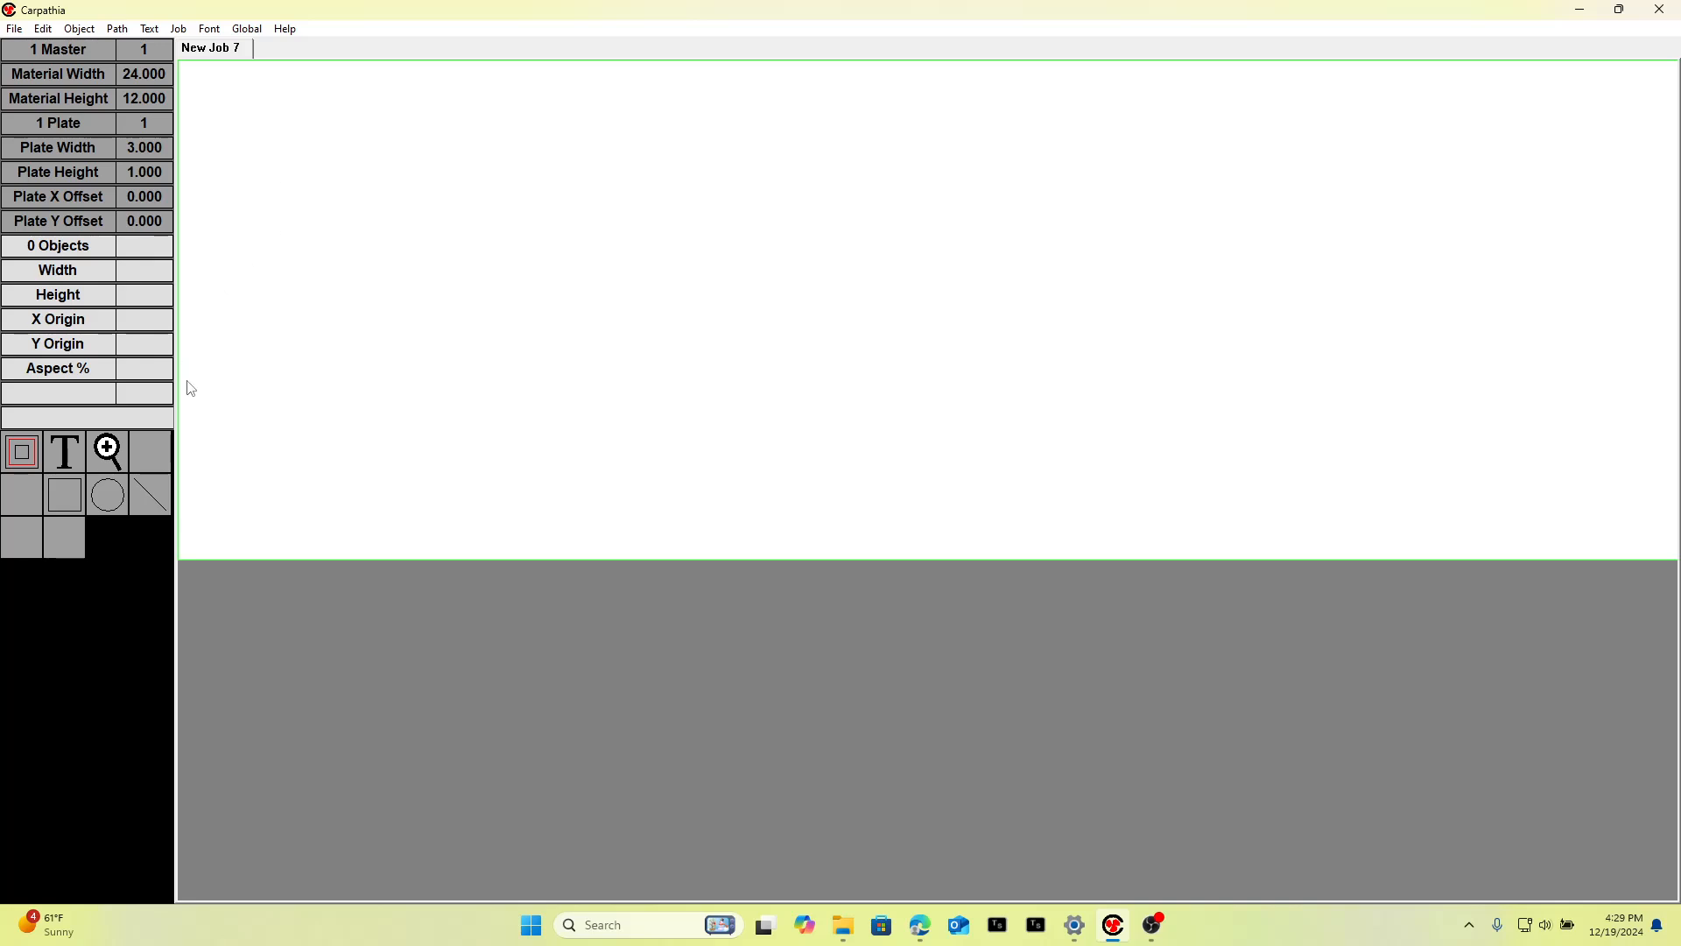
{"action": "left_click", "coordinate": [64, 451]}
{"action": "left_click", "coordinate": [473, 278]}
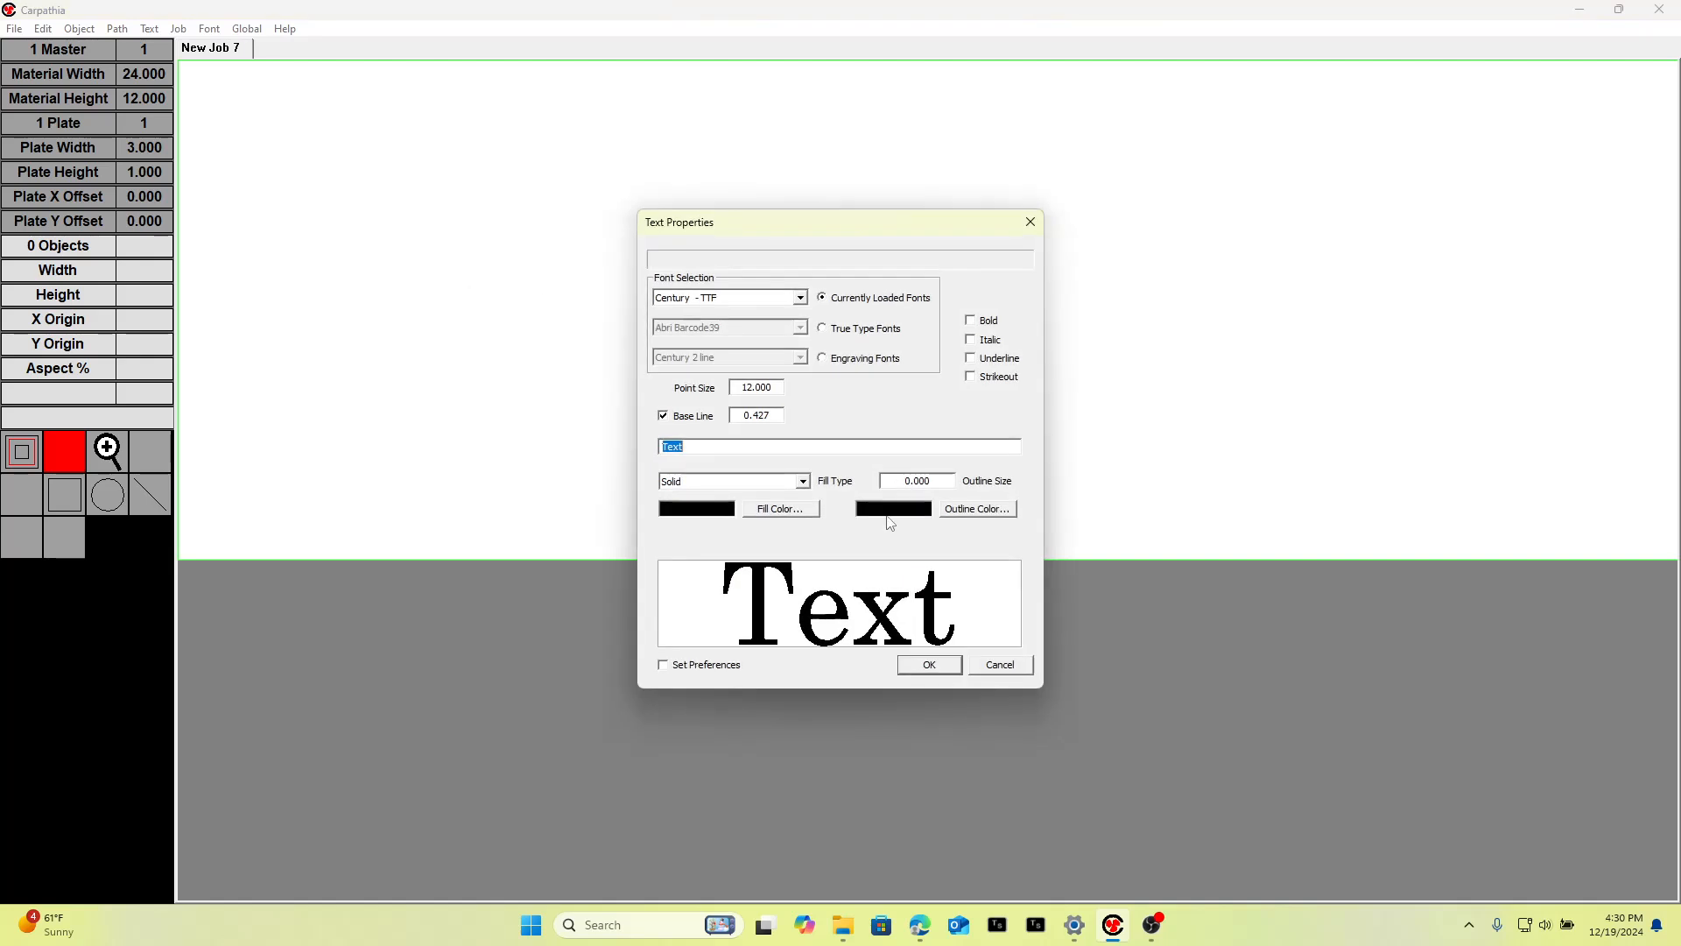
{"action": "left_click", "coordinate": [921, 660]}
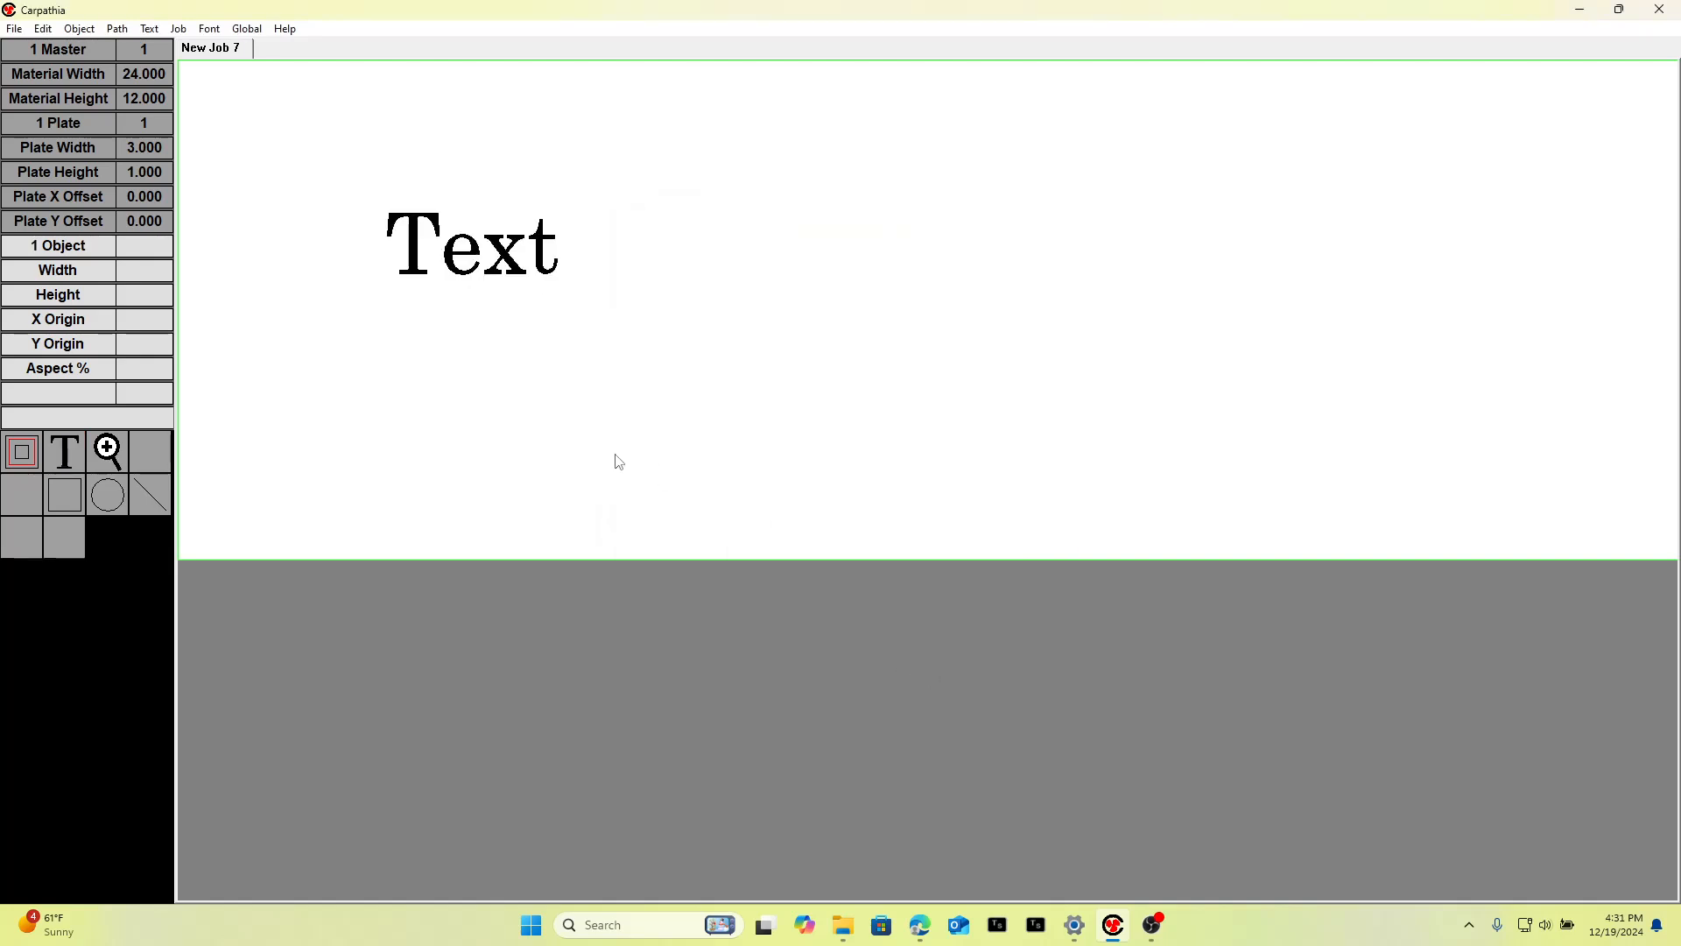
Nudge the selected text object left, then right across the plate.
{"action": "left_click", "coordinate": [493, 256]}
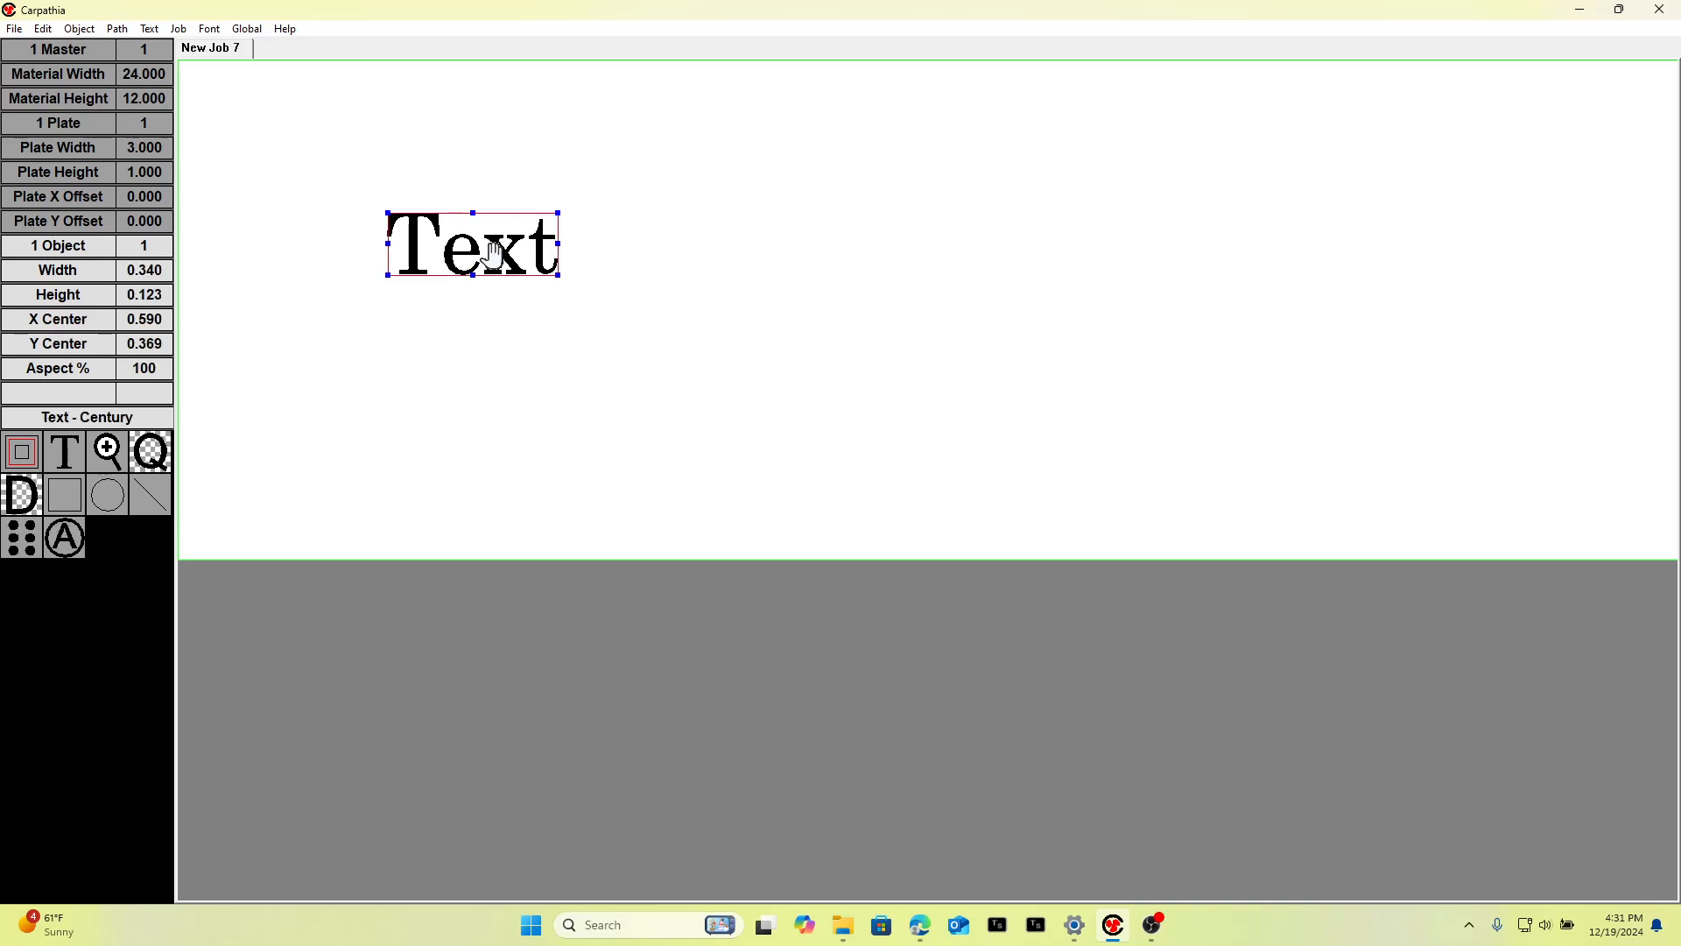
{"action": "key", "text": "Left"}
{"action": "key", "text": "Left"}
{"action": "key", "text": "Left"}
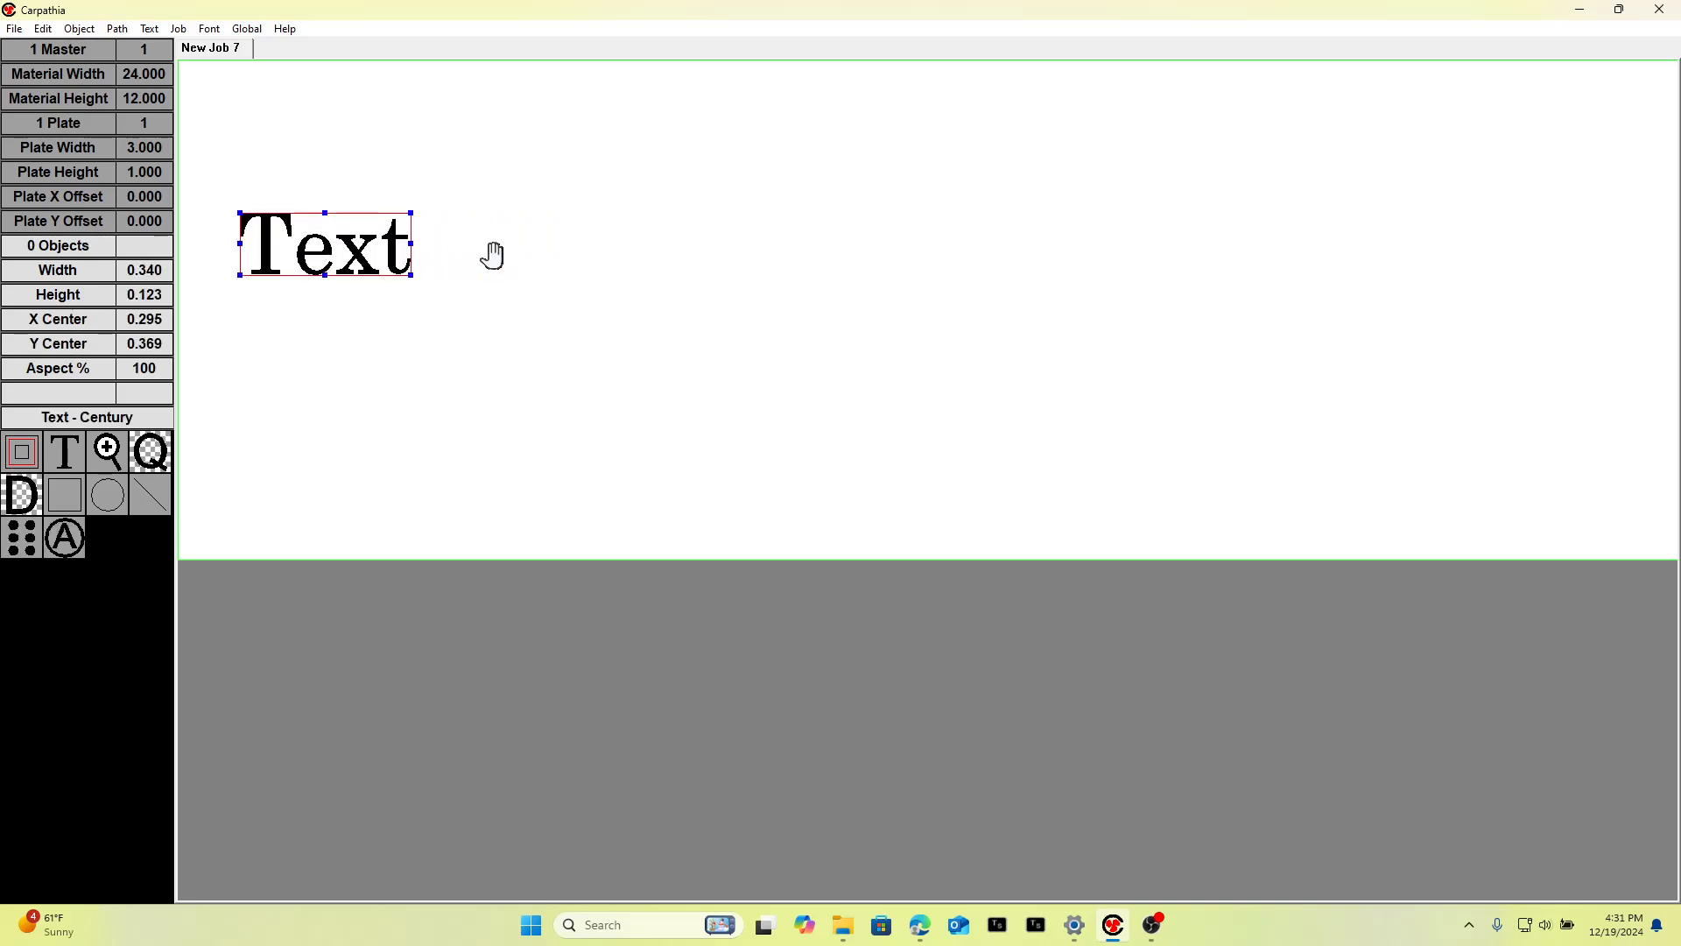
{"action": "key", "text": "Right"}
{"action": "key", "text": "Right"}
{"action": "key", "text": "Right"}
{"action": "key", "text": "Right"}
{"action": "key", "text": "Right"}
{"action": "key", "text": "Right"}
{"action": "key", "text": "Right"}
{"action": "key", "text": "Right"}
{"action": "key", "text": "Right"}
{"action": "key", "text": "Right"}
{"action": "key", "text": "Right"}
{"action": "key", "text": "Right"}
{"action": "key", "text": "Right"}
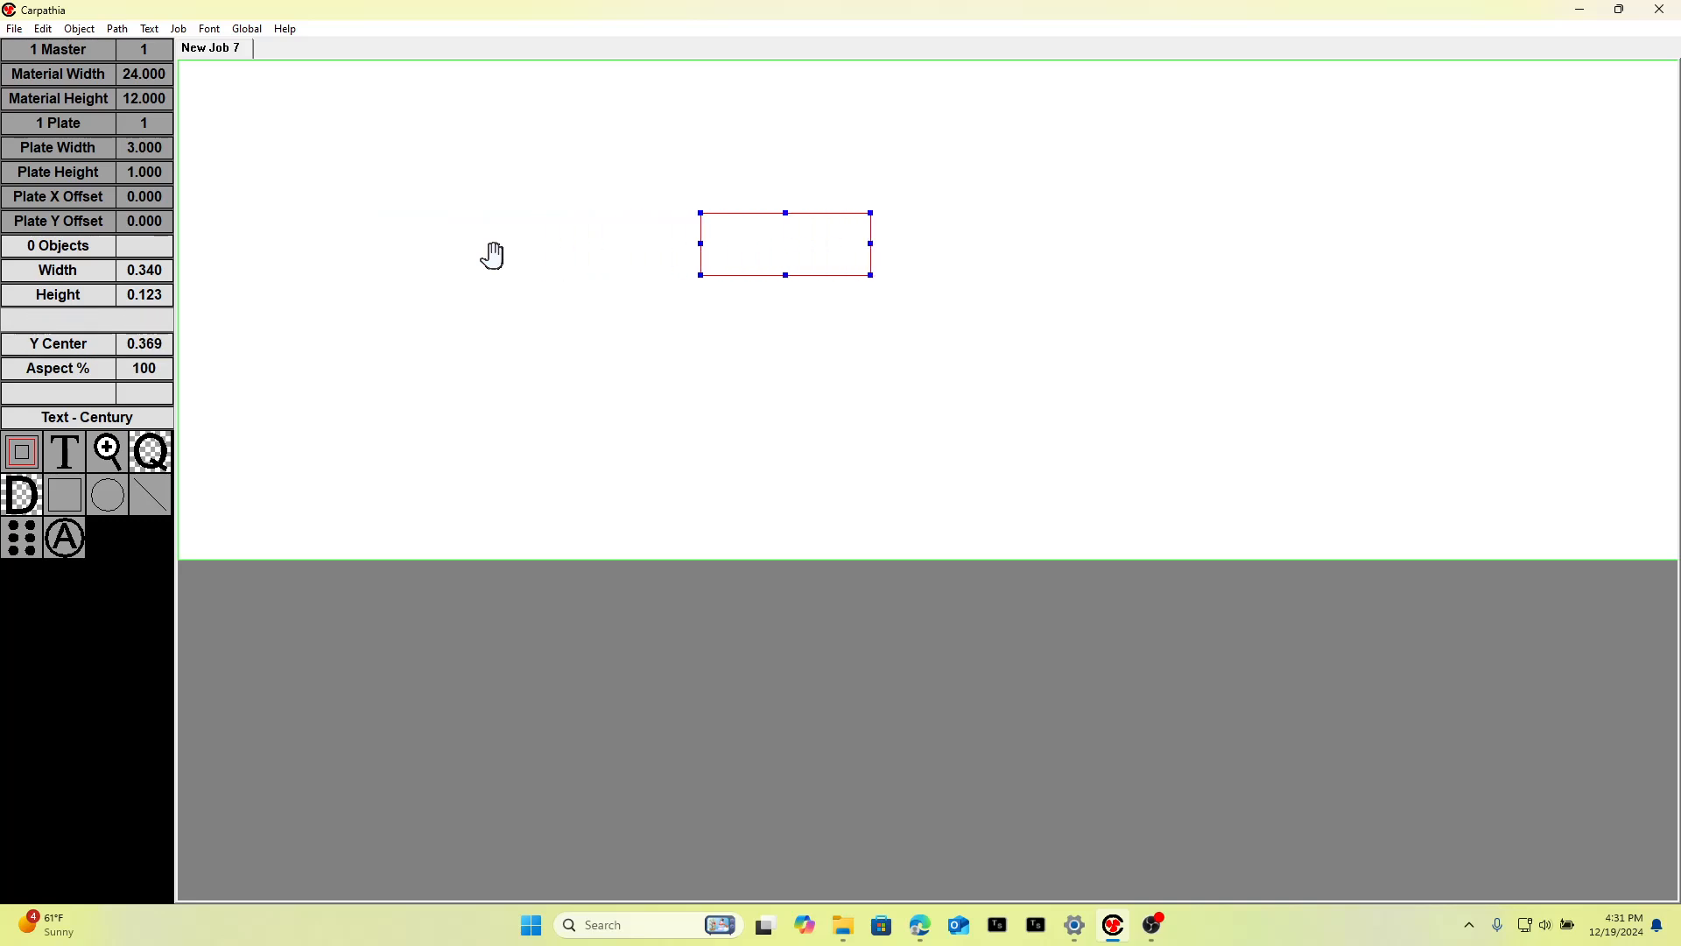
{"action": "key", "text": "Right"}
{"action": "key", "text": "Right"}
{"action": "key", "text": "Right"}
{"action": "key", "text": "Right"}
{"action": "key", "text": "Right"}
{"action": "key", "text": "Right"}
{"action": "key", "text": "Right"}
{"action": "key", "text": "Right"}
{"action": "key", "text": "Right"}
{"action": "key", "text": "Right"}
{"action": "key", "text": "Right"}
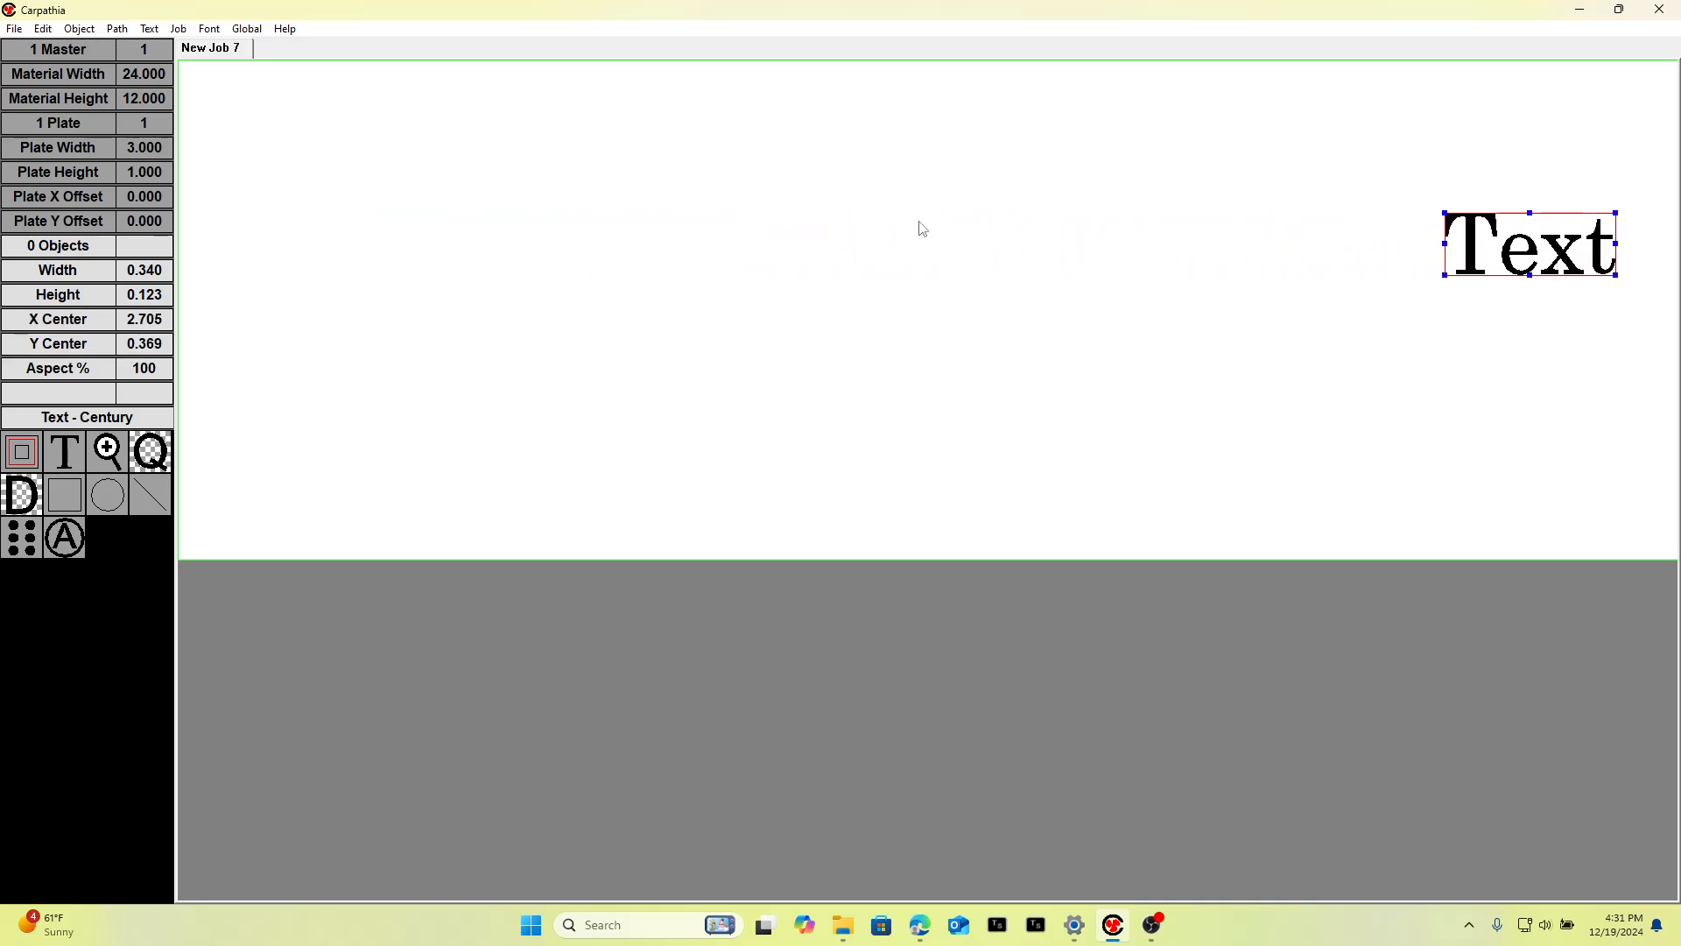
Drag the text back to about the middle of the plate and review the master material settings.
{"action": "left_click_drag", "start_coordinate": [1500, 233], "coordinate": [715, 306]}
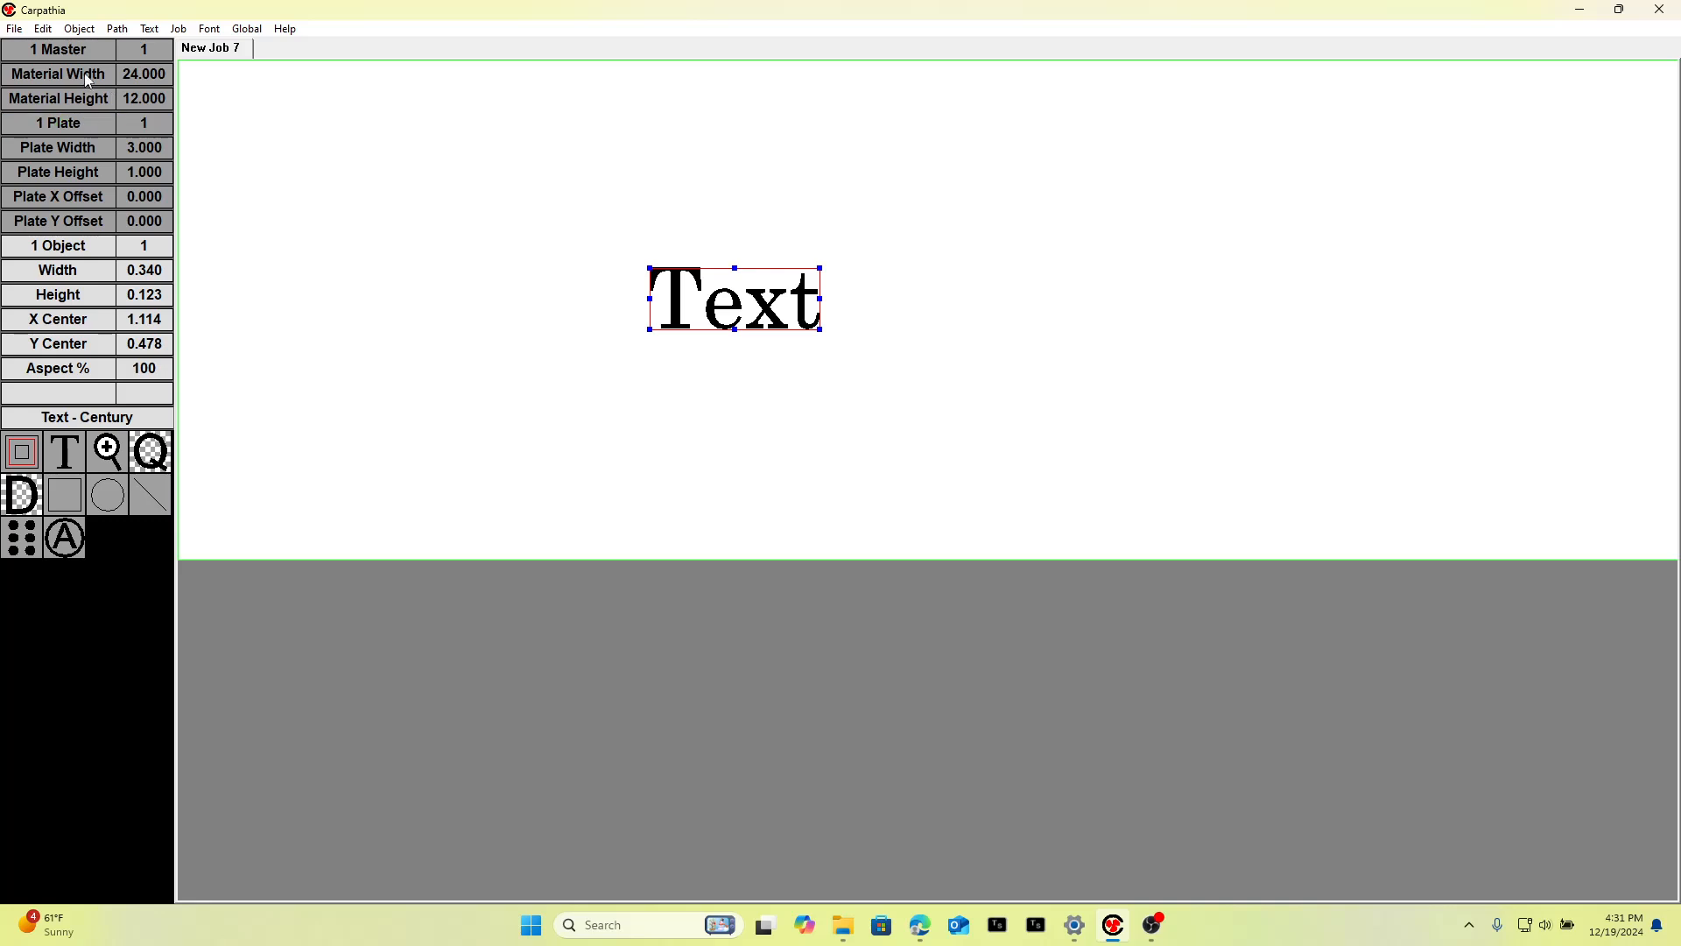
{"action": "left_click", "coordinate": [145, 50]}
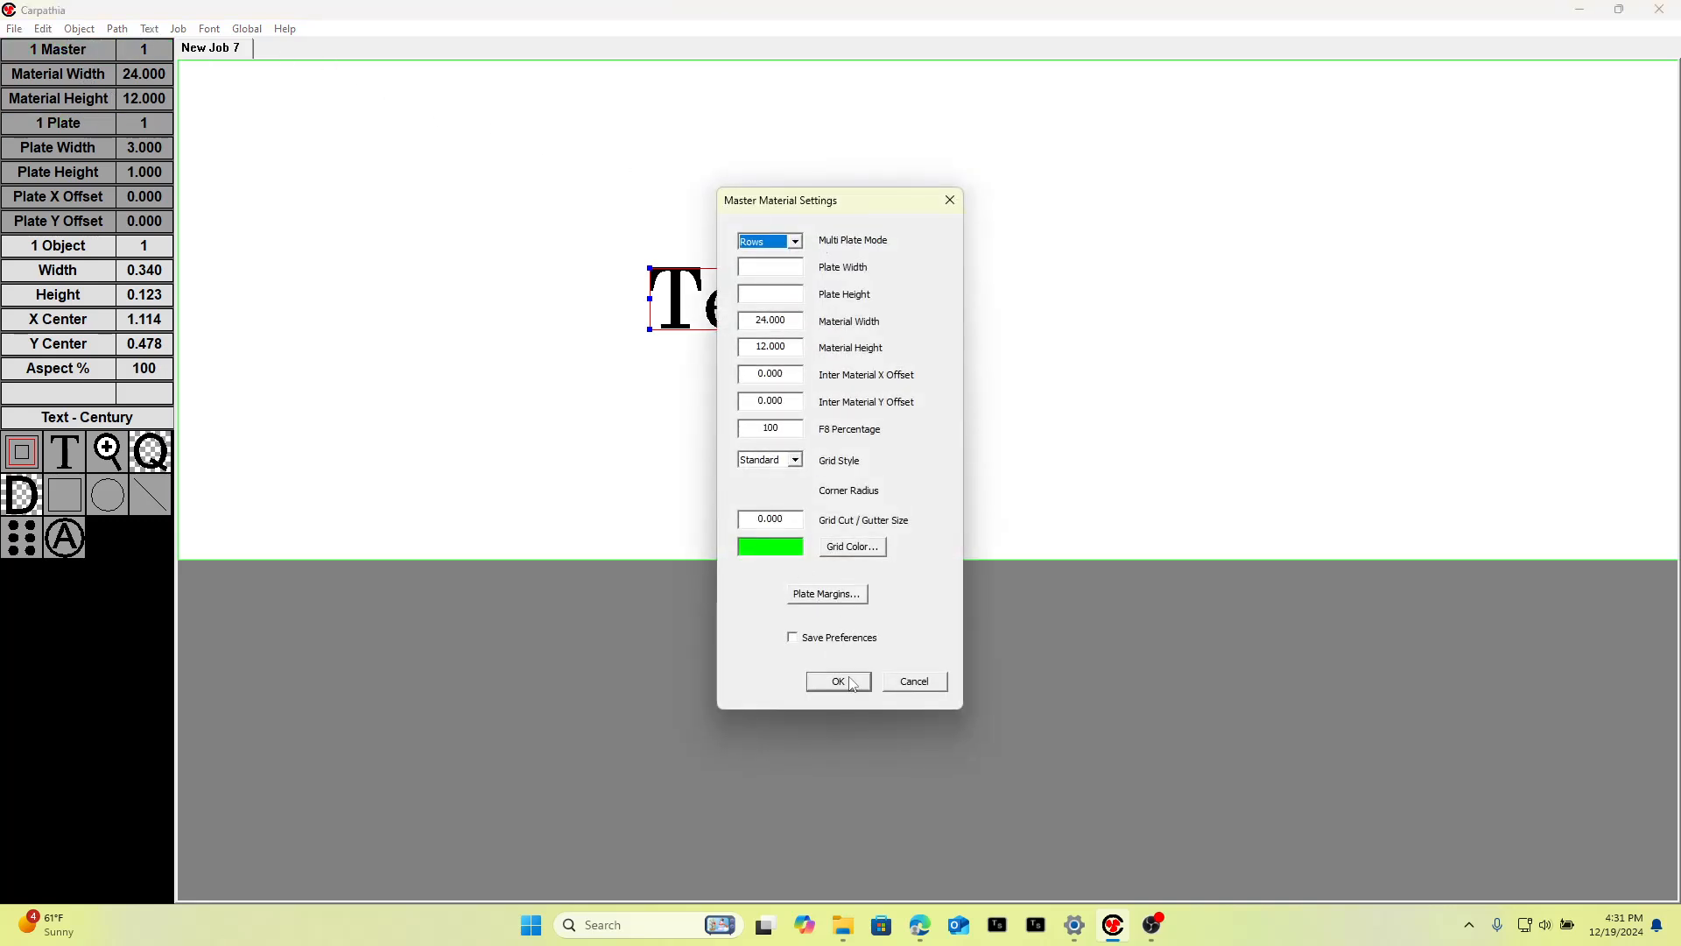
{"action": "left_click", "coordinate": [916, 682]}
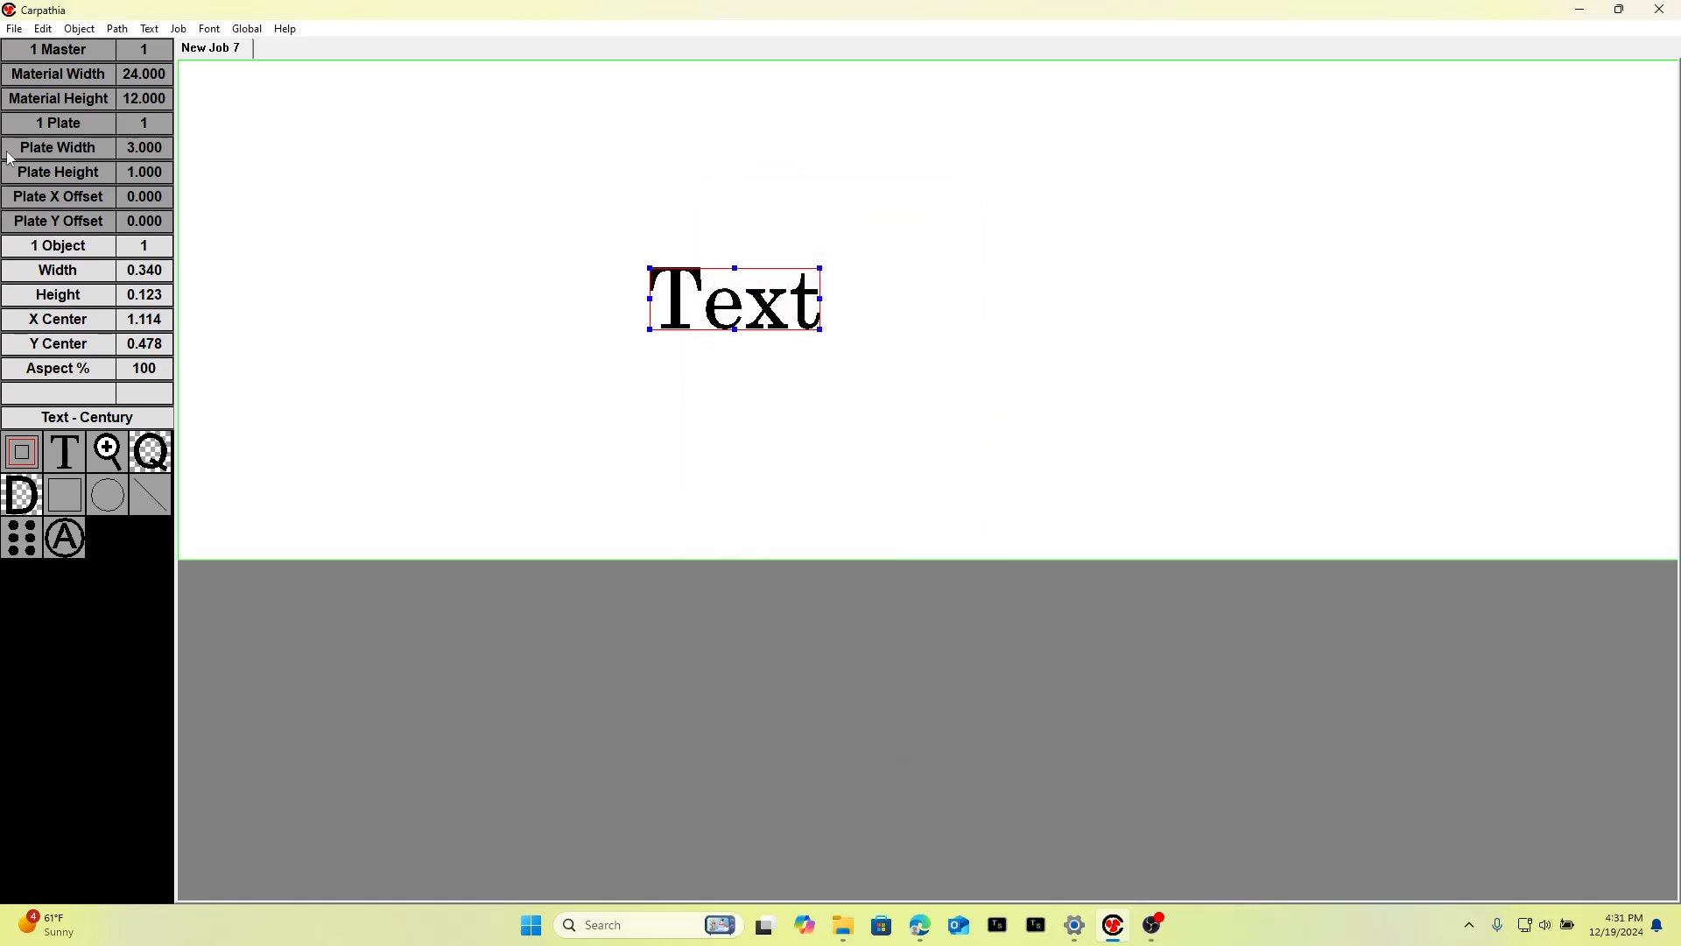
Set the left and right plate margins to 0.25 and shift the text slightly left.
{"action": "left_click", "coordinate": [76, 126]}
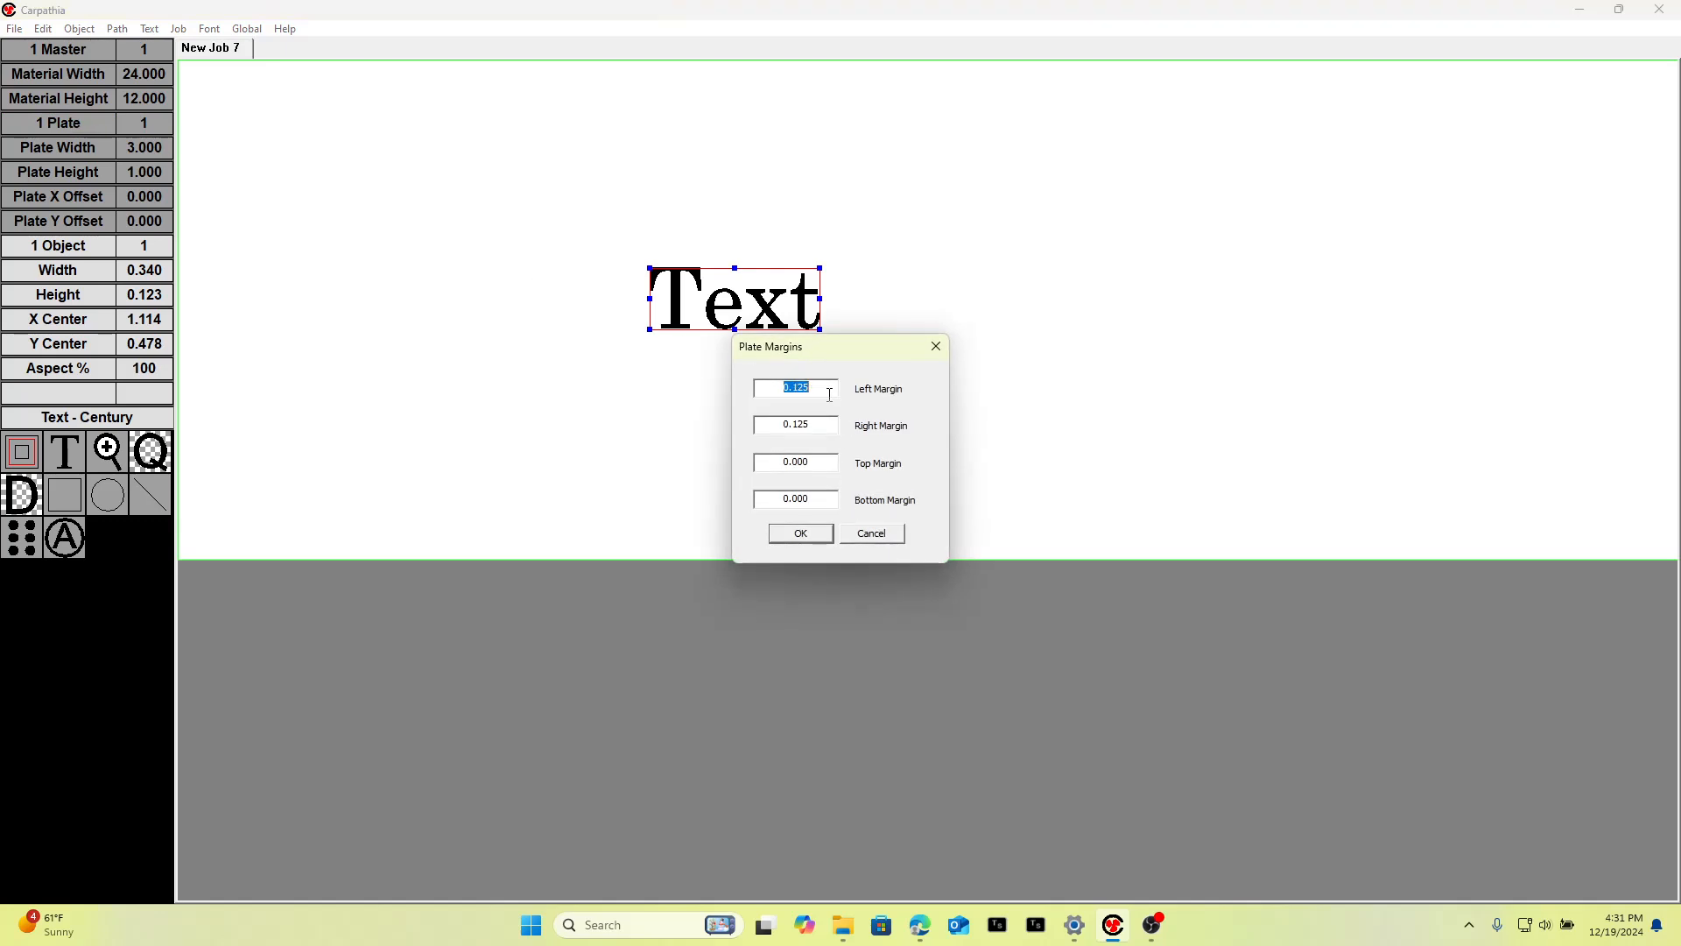
{"action": "type", "text": ".25"}
{"action": "left_click_drag", "start_coordinate": [816, 422], "coordinate": [766, 431]}
{"action": "type", "text": ".25"}
{"action": "left_click", "coordinate": [817, 541]}
{"action": "mouse_move", "coordinate": [689, 302]}
{"action": "left_mouse_down"}
{"action": "mouse_move", "coordinate": [287, 315]}
{"action": "mouse_move", "coordinate": [1480, 228]}
{"action": "mouse_move", "coordinate": [1483, 215]}
{"action": "mouse_move", "coordinate": [977, 280]}
{"action": "mouse_move", "coordinate": [727, 281]}
{"action": "mouse_move", "coordinate": [661, 306]}
{"action": "left_mouse_up"}
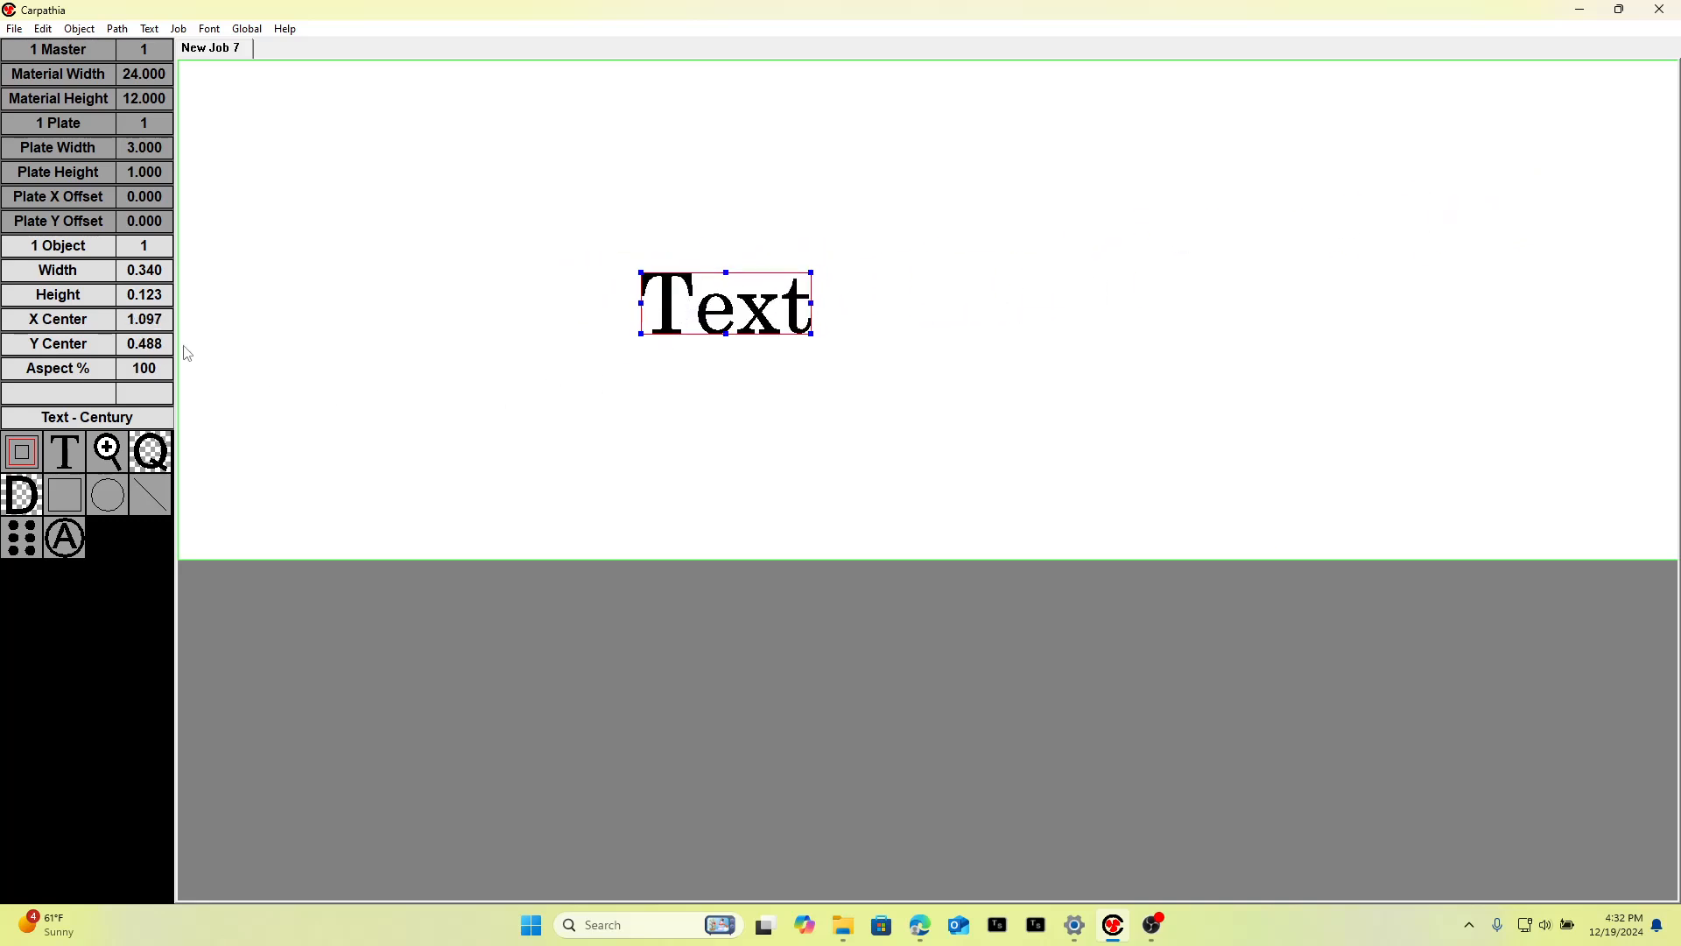
Set the text object's margins to its object extents in its object properties.
{"action": "left_click", "coordinate": [66, 251]}
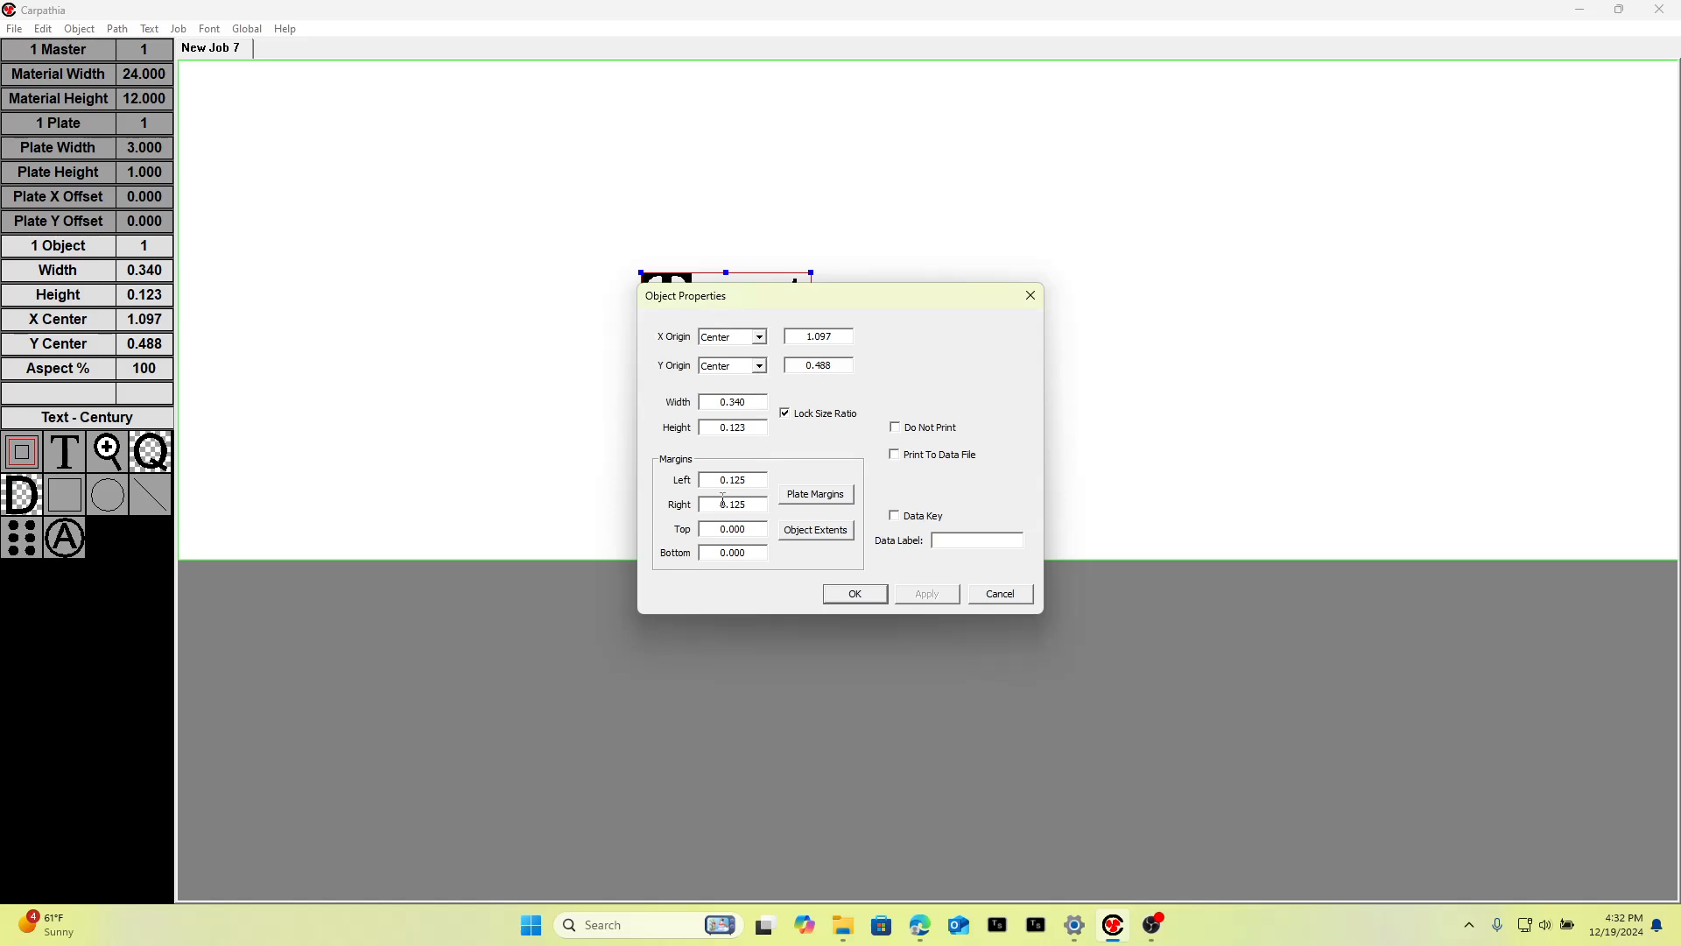
{"action": "left_click", "coordinate": [831, 501]}
{"action": "left_click", "coordinate": [804, 531]}
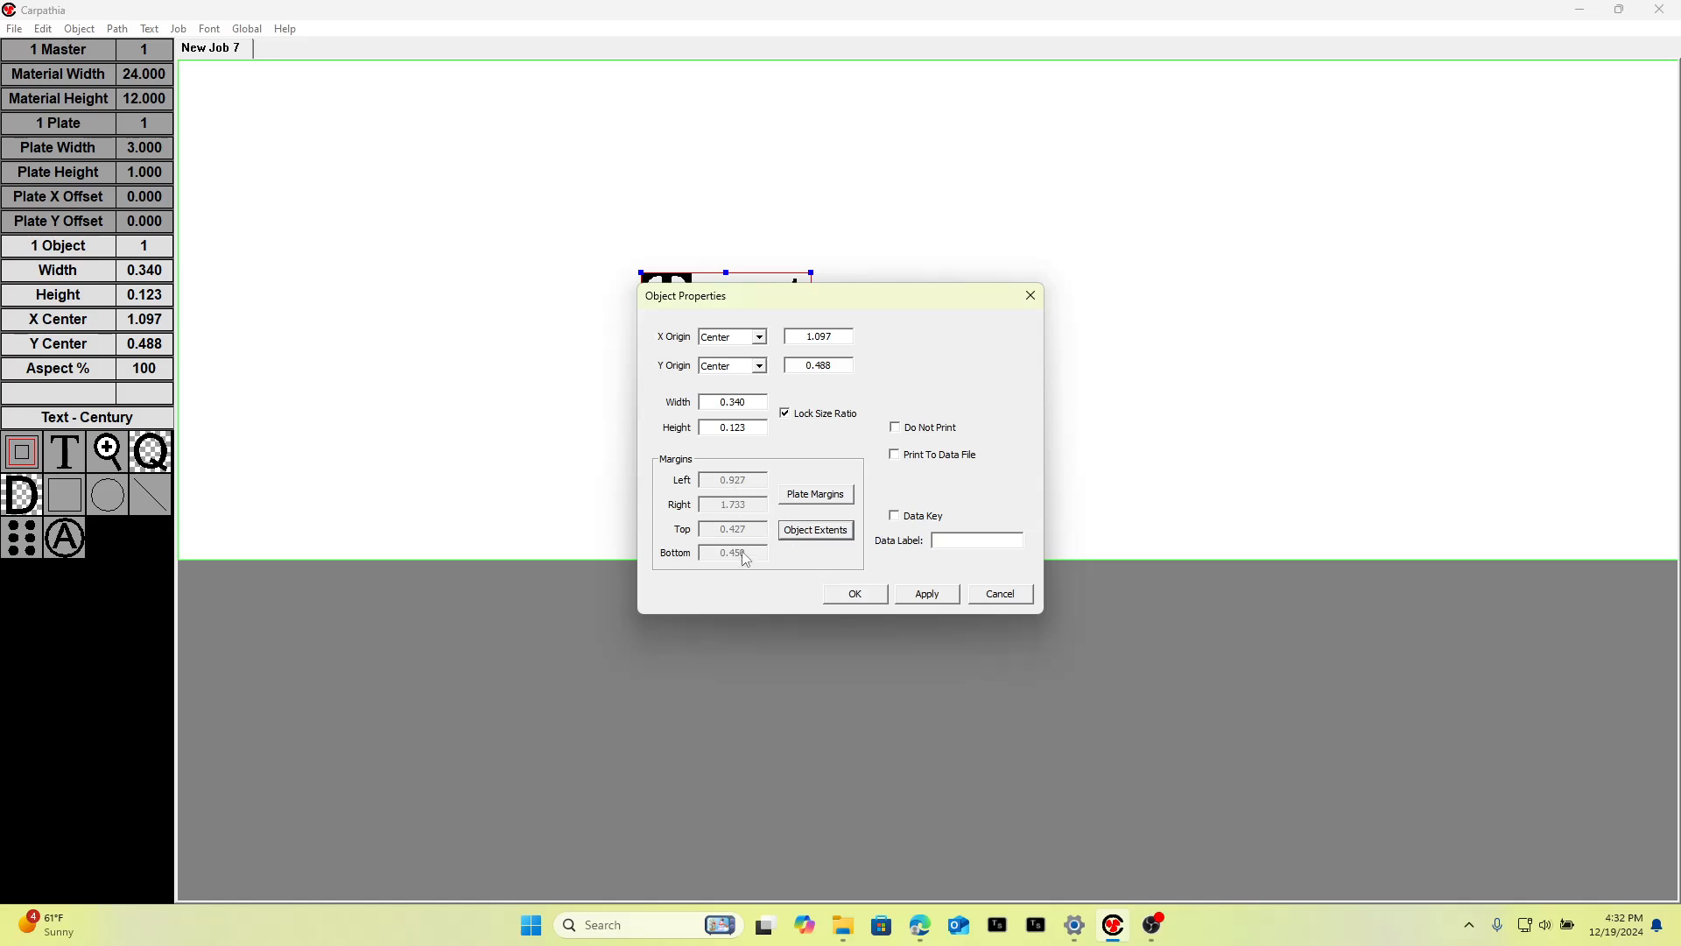
{"action": "left_click", "coordinate": [874, 598]}
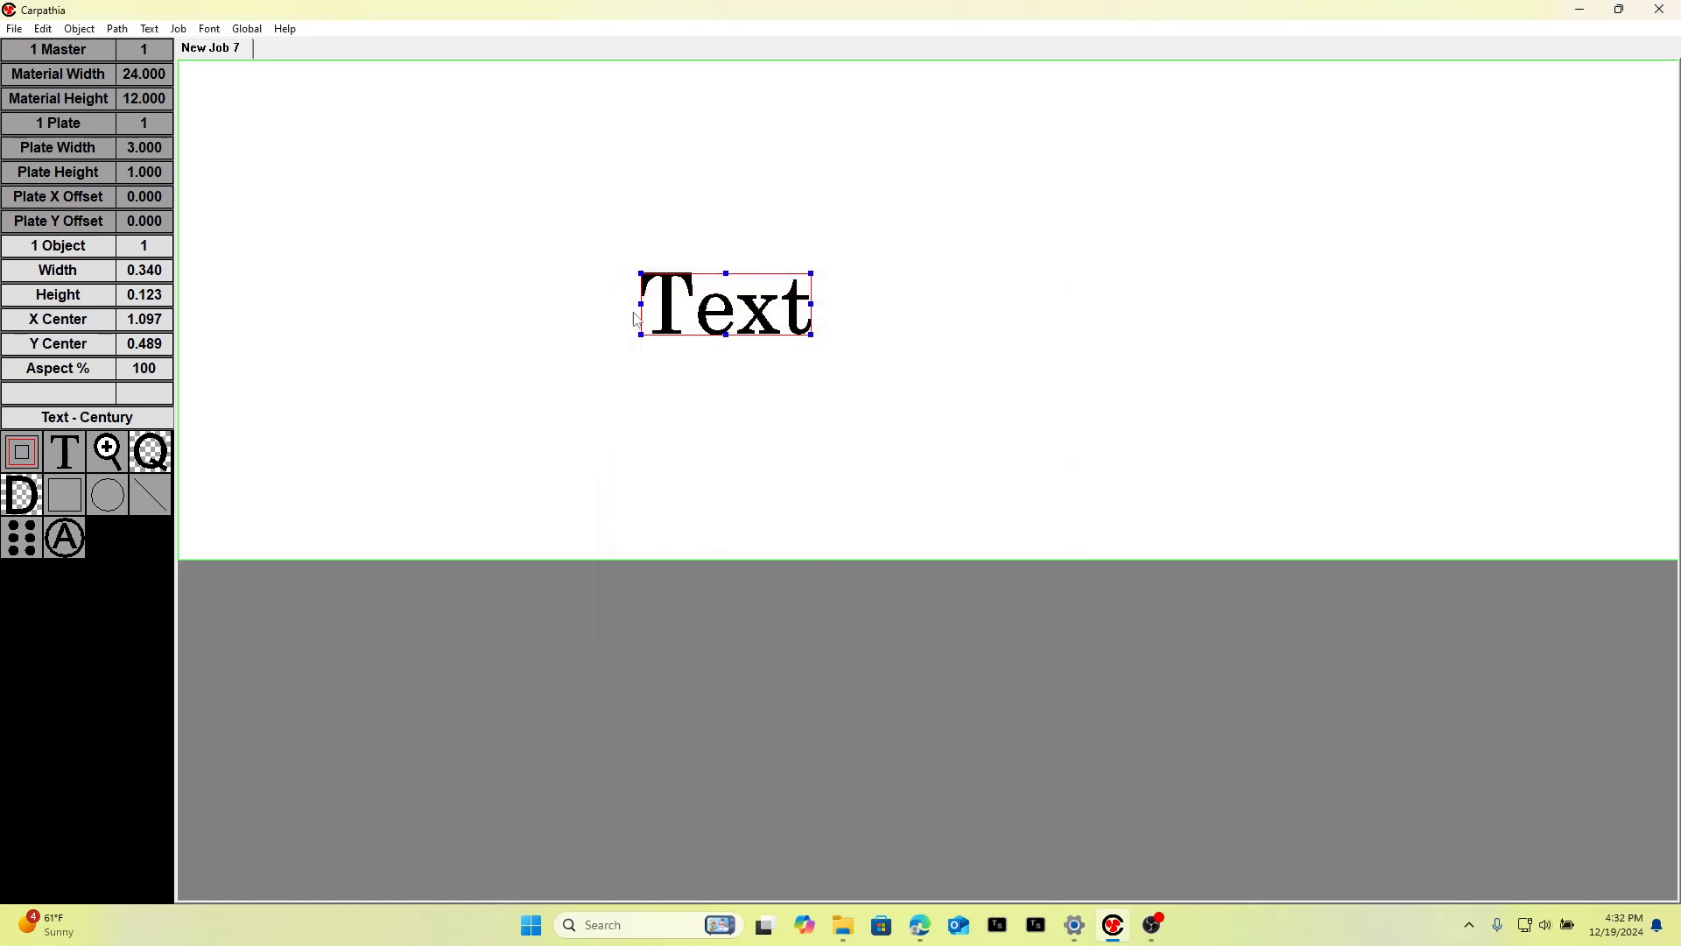
Drag the text object to the upper right of the plate, about 1.86 X center.
{"action": "left_click_drag", "start_coordinate": [745, 321], "coordinate": [753, 321]}
{"action": "left_click_drag", "start_coordinate": [762, 317], "coordinate": [1120, 254]}
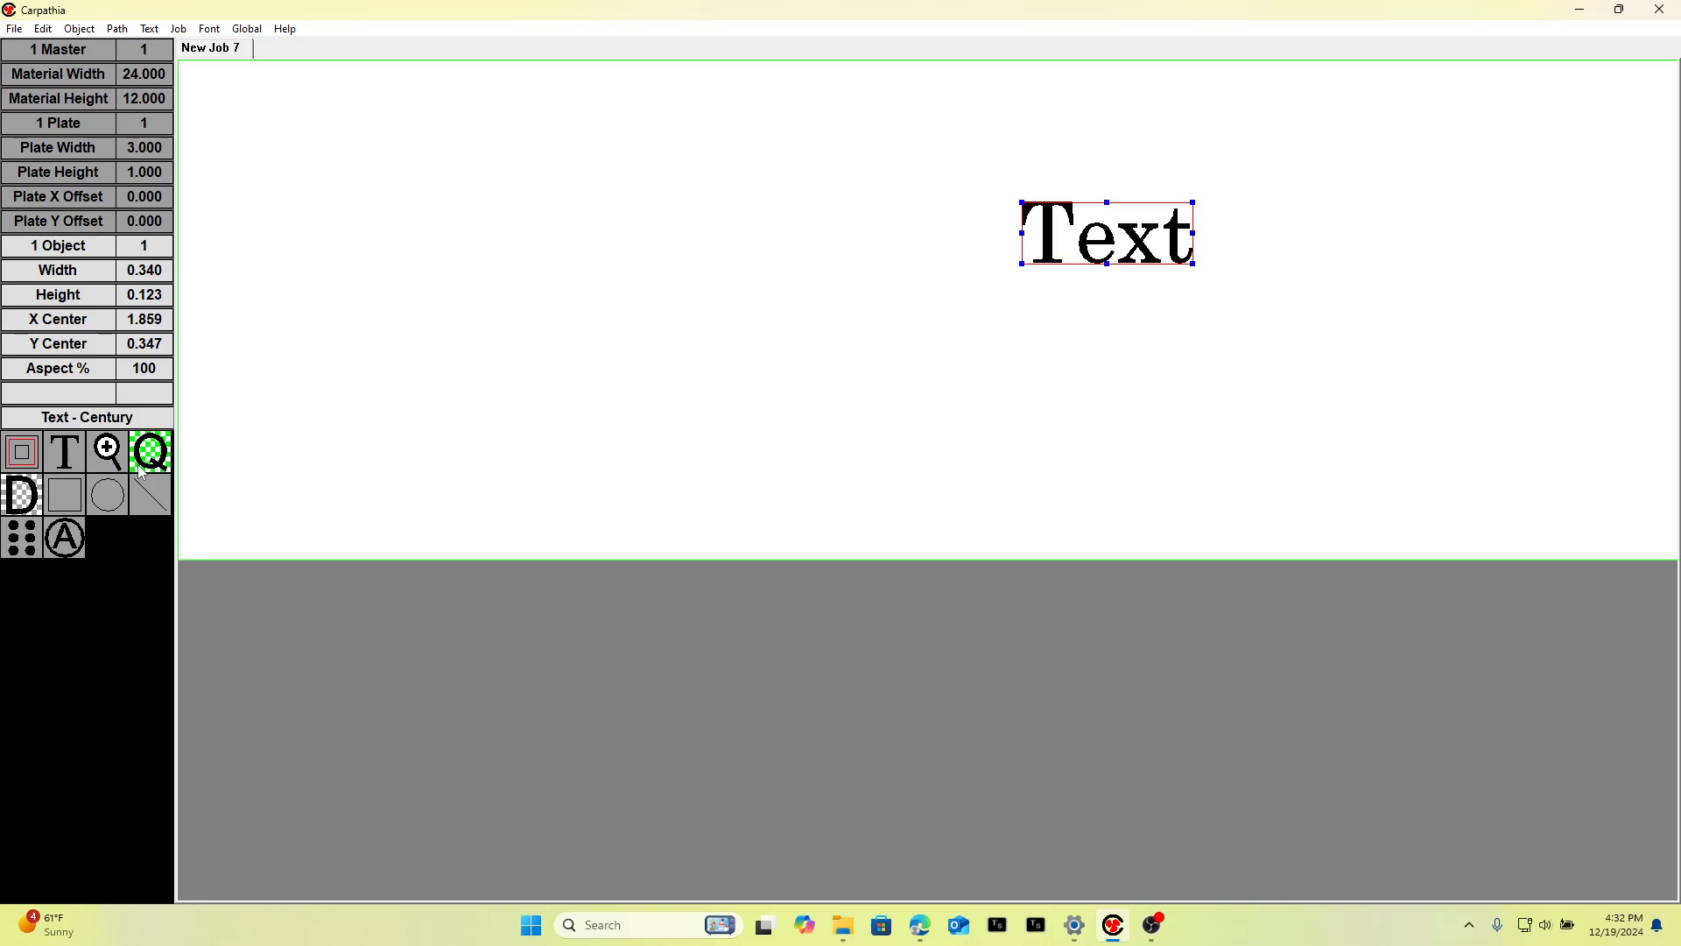
Edit the selected text object so it reads Name.
{"action": "left_click", "coordinate": [113, 427]}
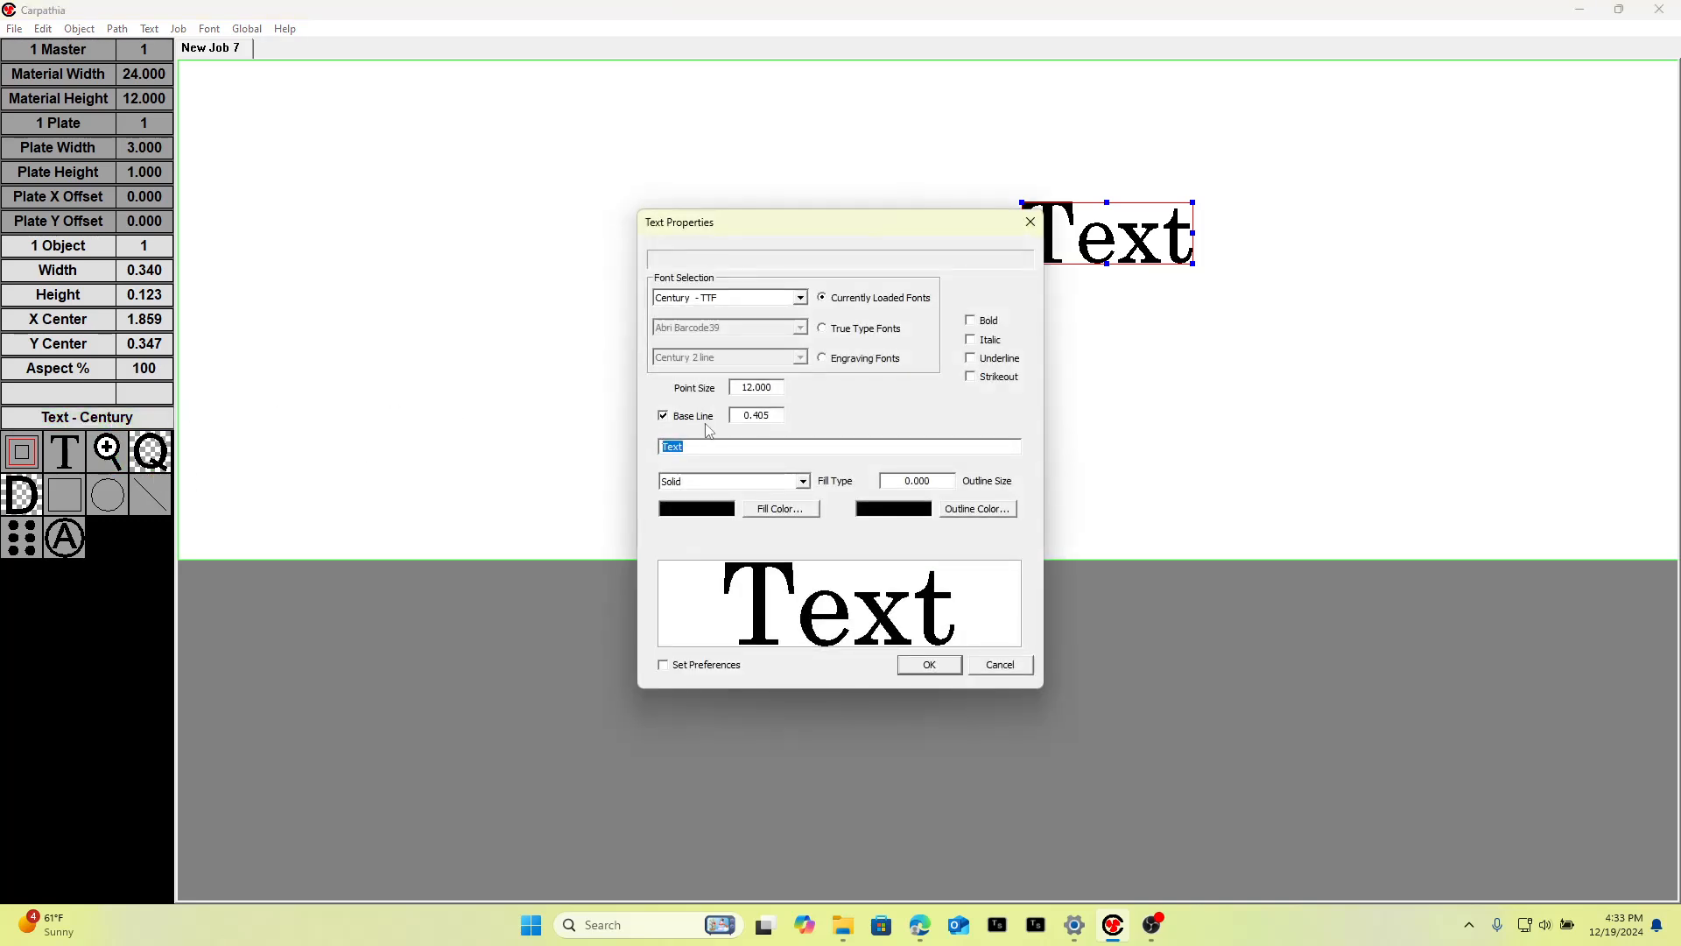
{"action": "type", "text": "Name"}
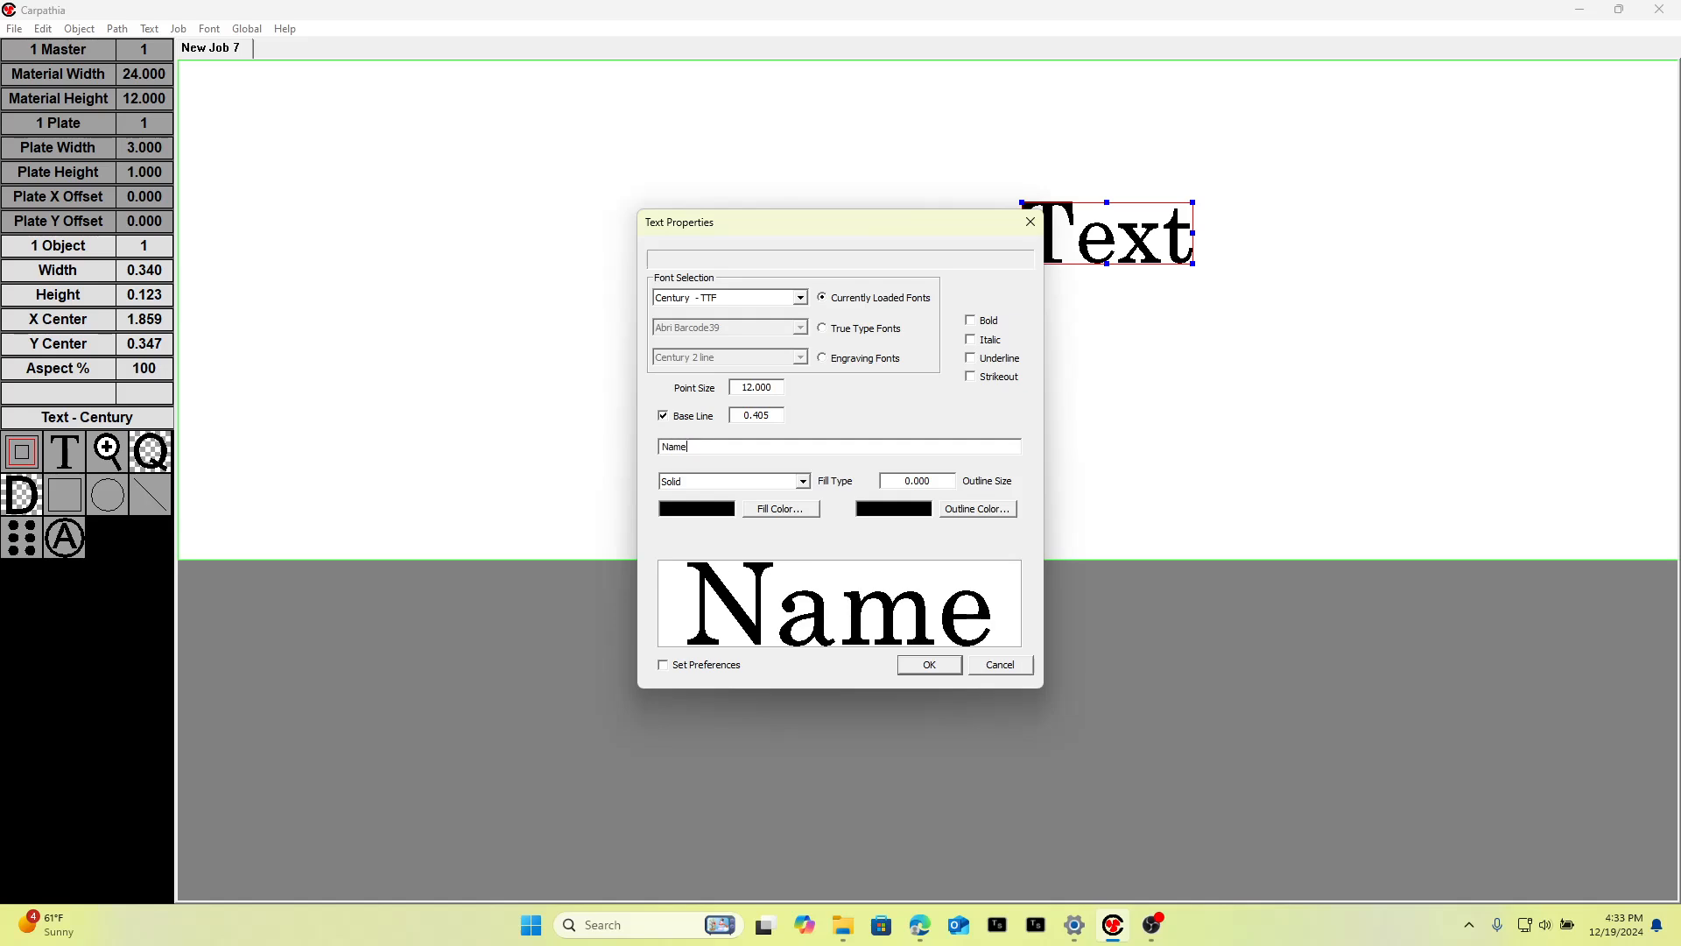
{"action": "left_click", "coordinate": [932, 666]}
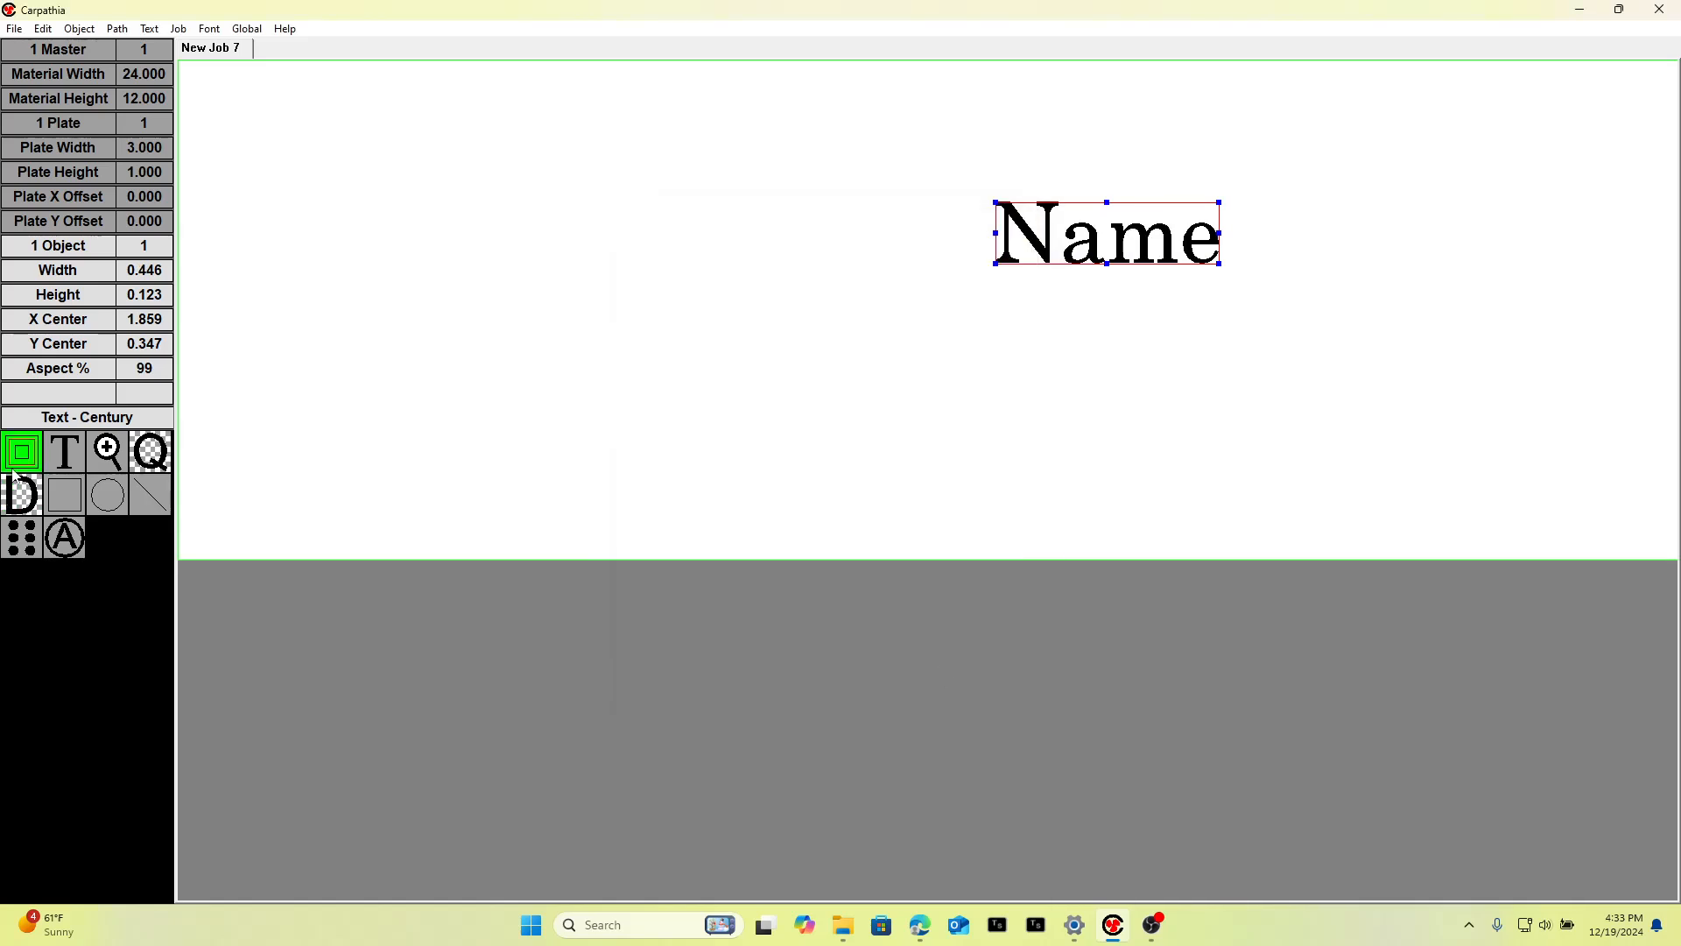
Add a second text object reading Title below and left of Name.
{"action": "left_click", "coordinate": [64, 452]}
{"action": "left_click", "coordinate": [884, 394]}
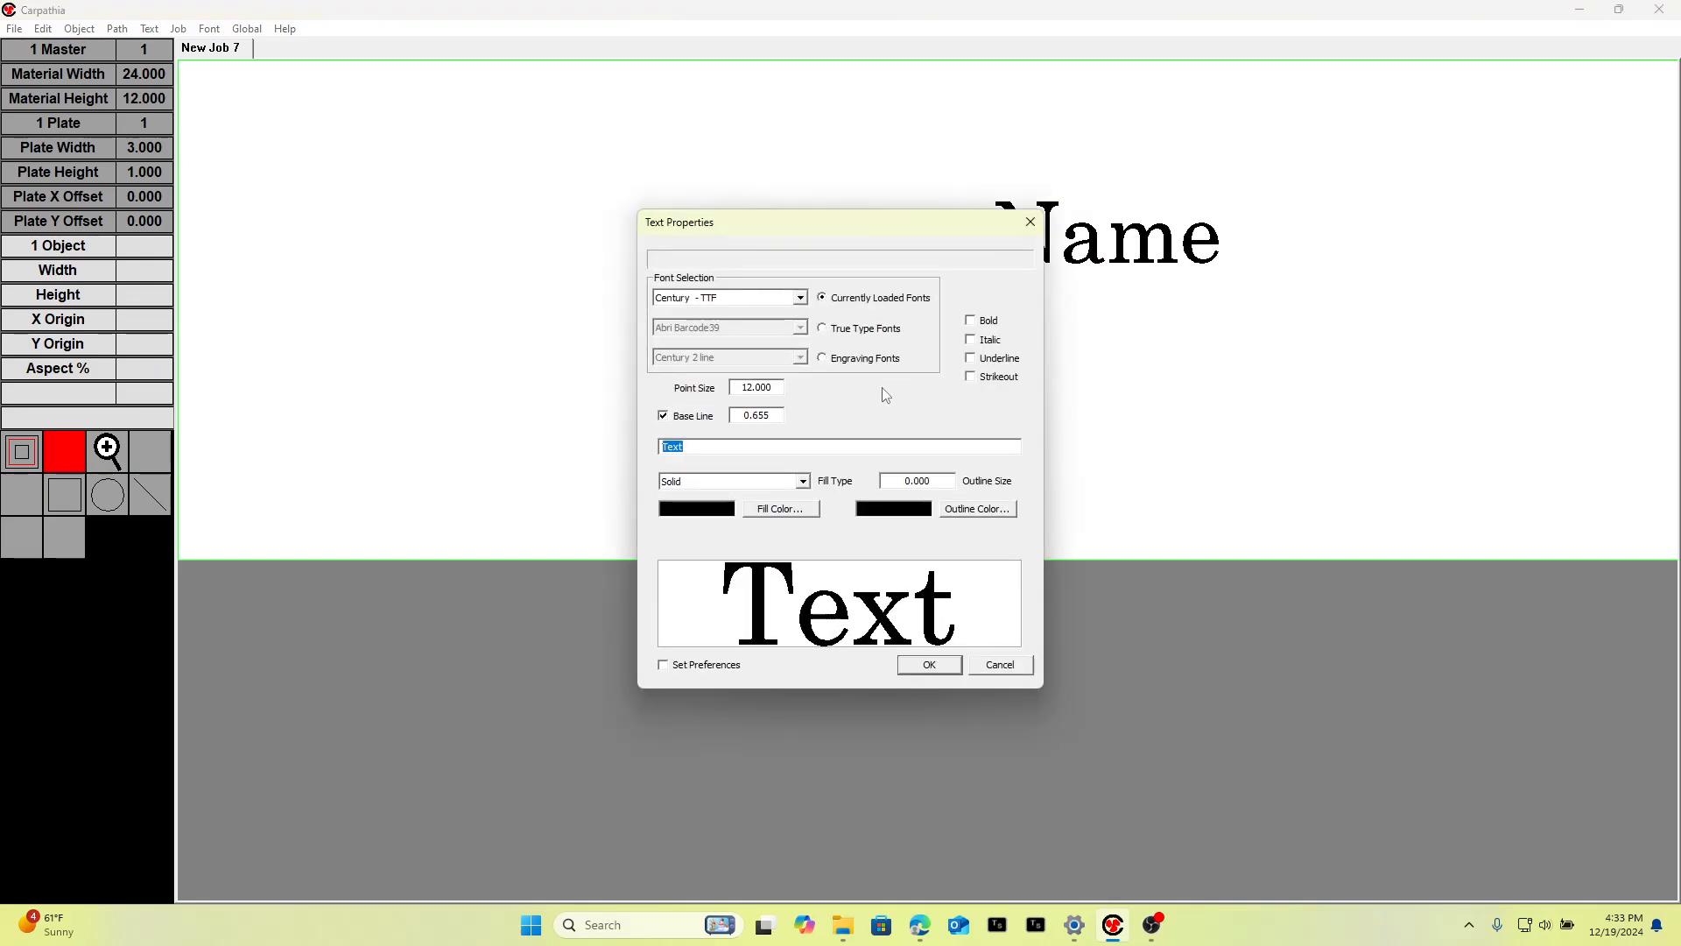
{"action": "type", "text": "Title"}
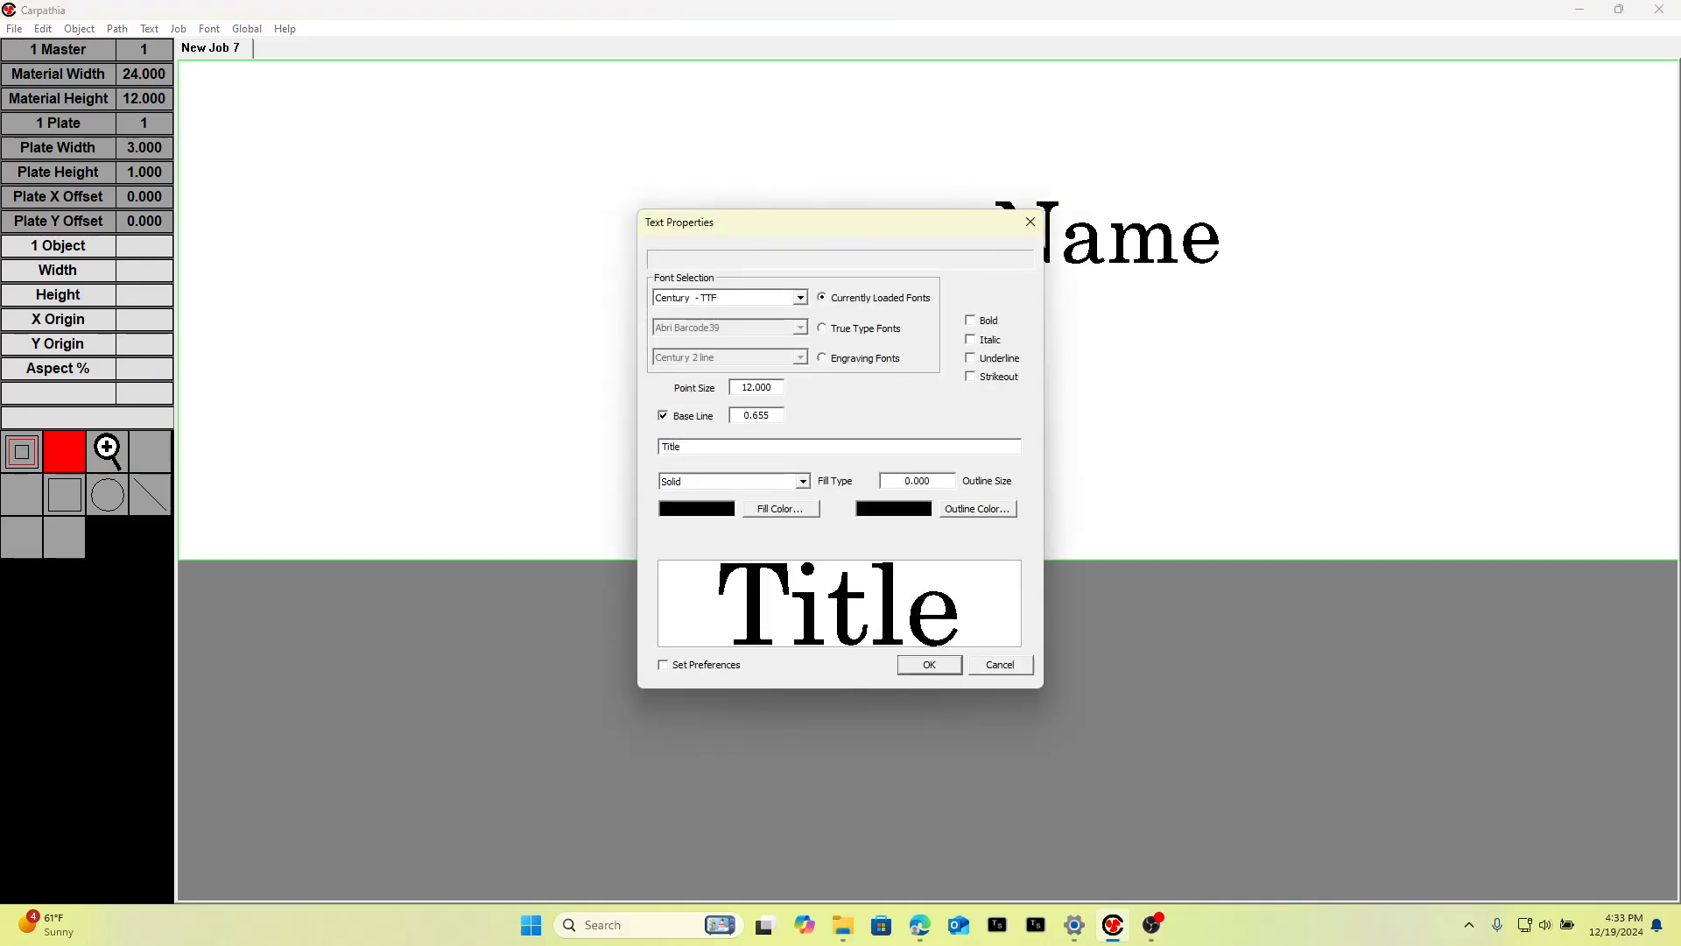
{"action": "left_click", "coordinate": [927, 665]}
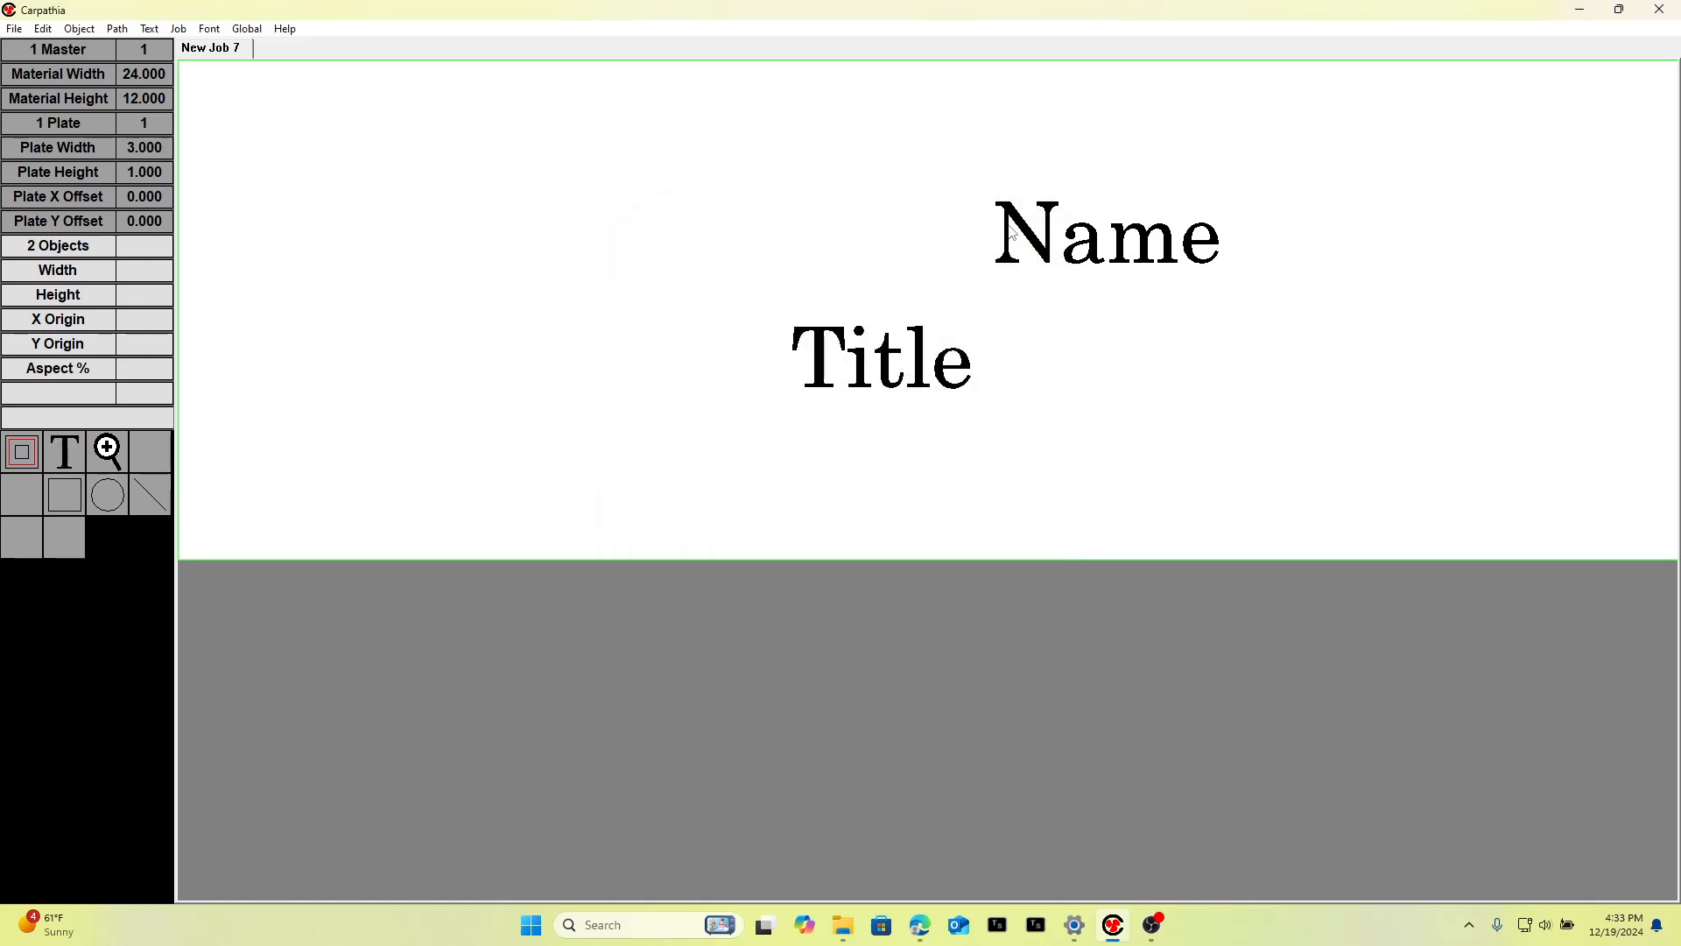
Enlarge the Name text by scaling it from its corner handle.
{"action": "left_click", "coordinate": [1016, 230]}
{"action": "left_click_drag", "start_coordinate": [1218, 202], "coordinate": [1302, 177]}
{"action": "left_click", "coordinate": [1282, 331]}
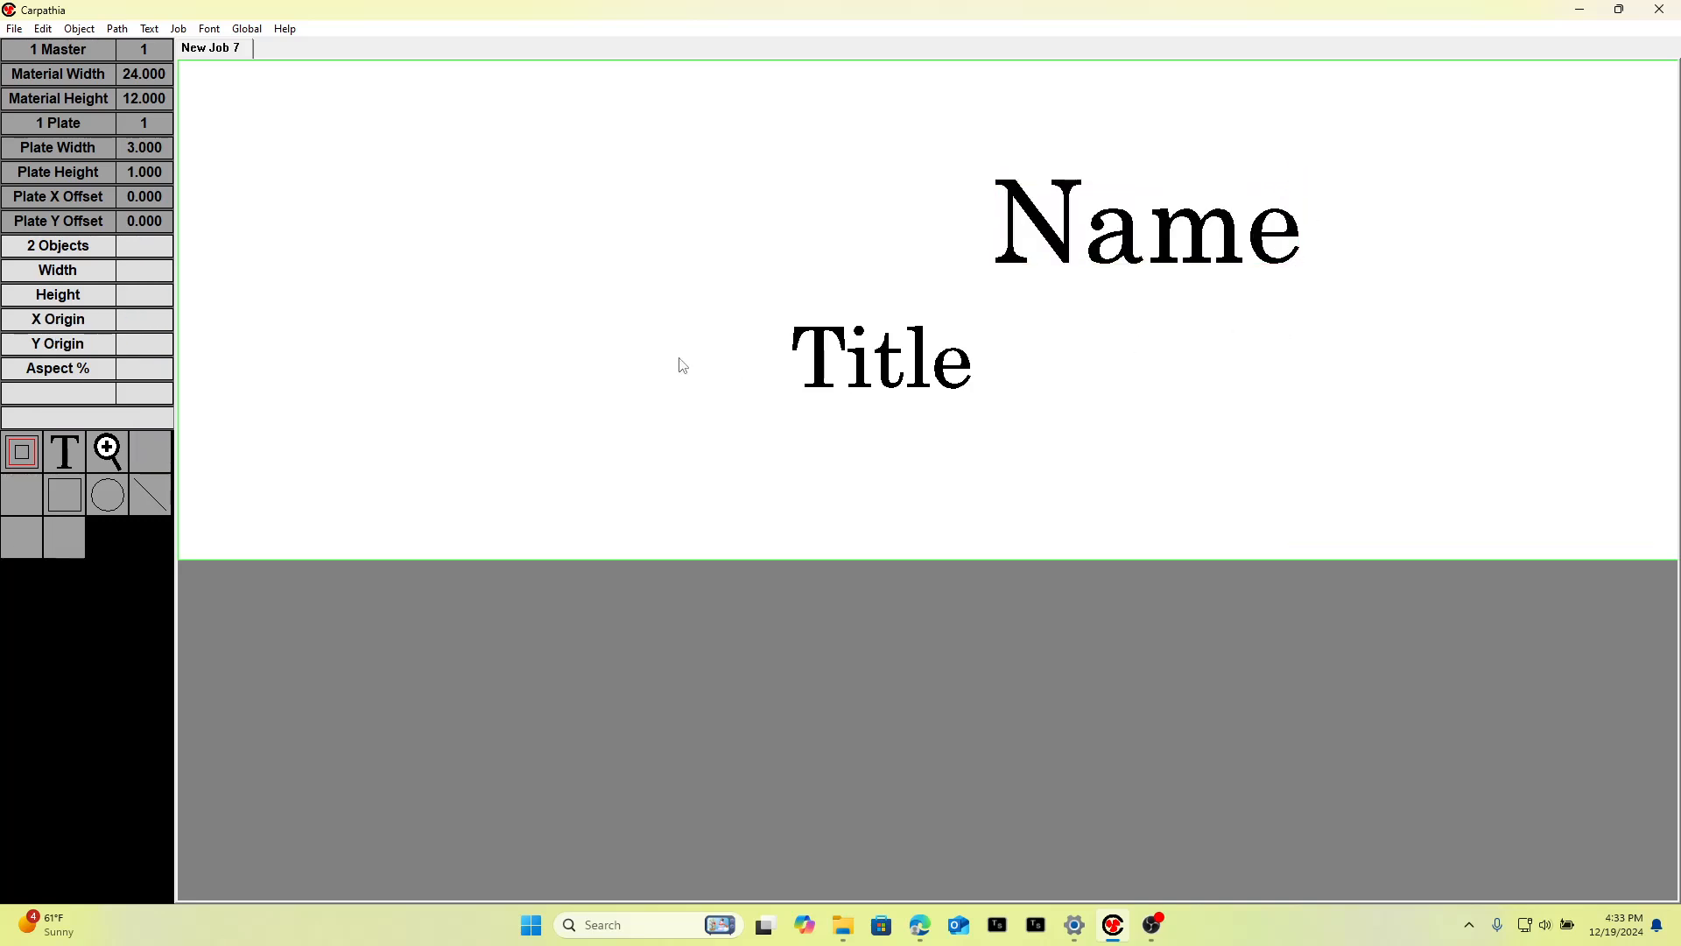
Draw an ellipse about 0.57 by 0.63 at the plate's left side and move it down slightly.
{"action": "left_click", "coordinate": [111, 498]}
{"action": "left_click_drag", "start_coordinate": [362, 239], "coordinate": [505, 409]}
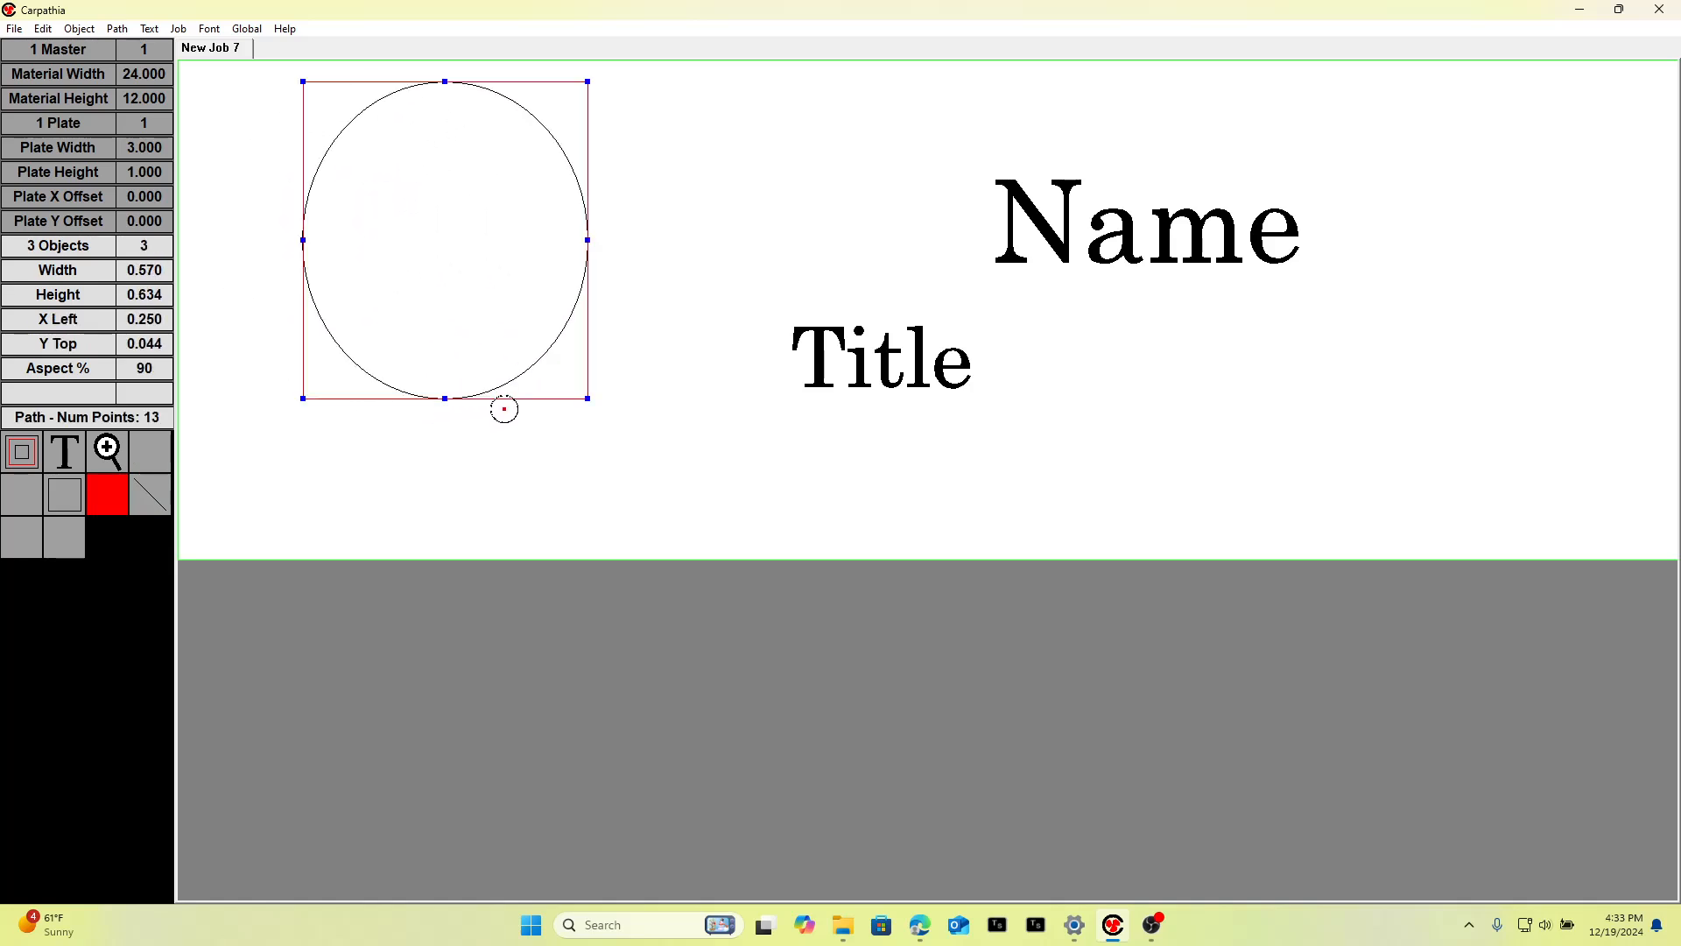
{"action": "right_click", "coordinate": [480, 475]}
{"action": "left_click_drag", "start_coordinate": [456, 319], "coordinate": [455, 343]}
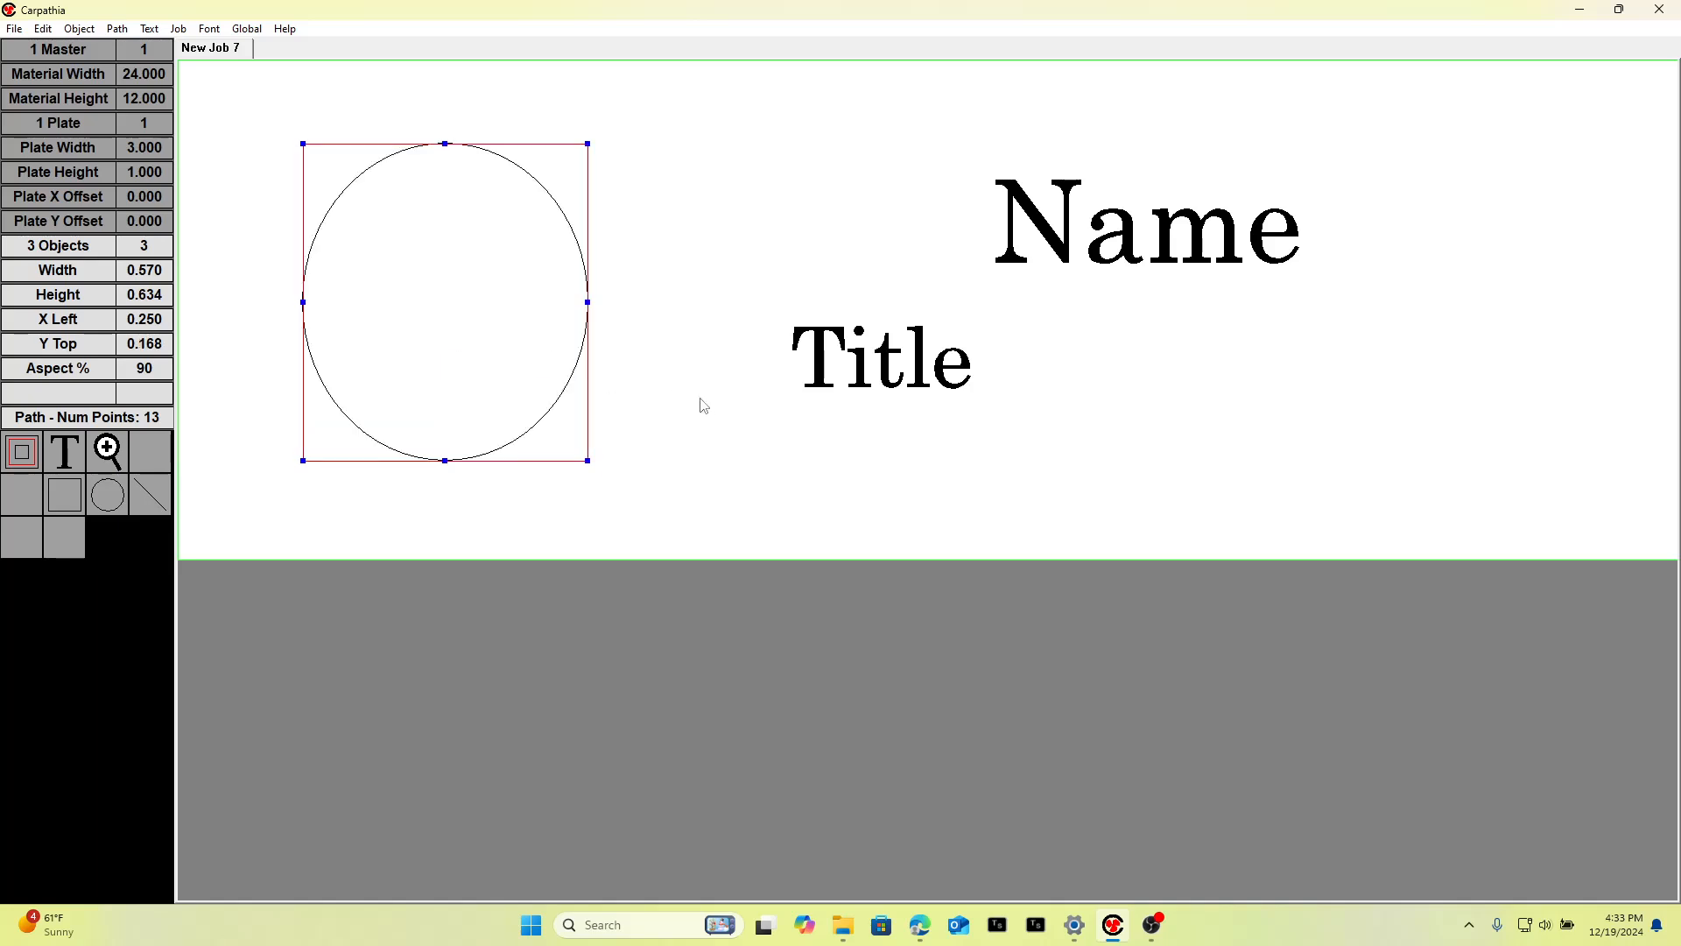
Center the ellipse vertically on the plate and set its margins to its object extents.
{"action": "key", "text": "y"}
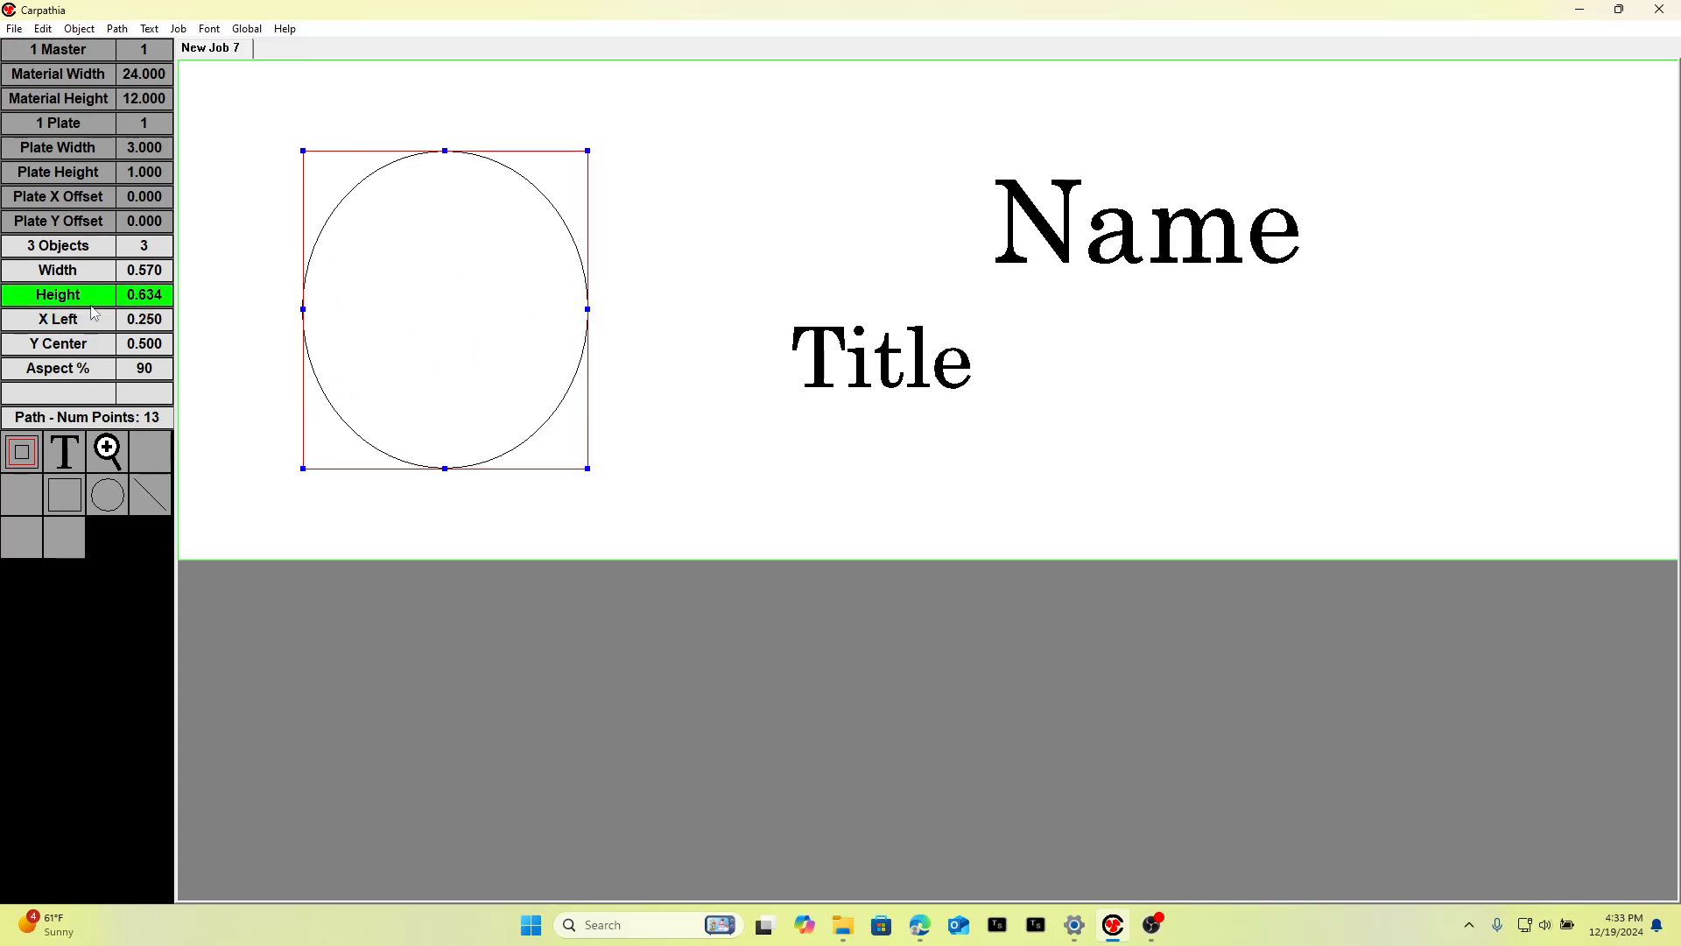
{"action": "left_click", "coordinate": [57, 245]}
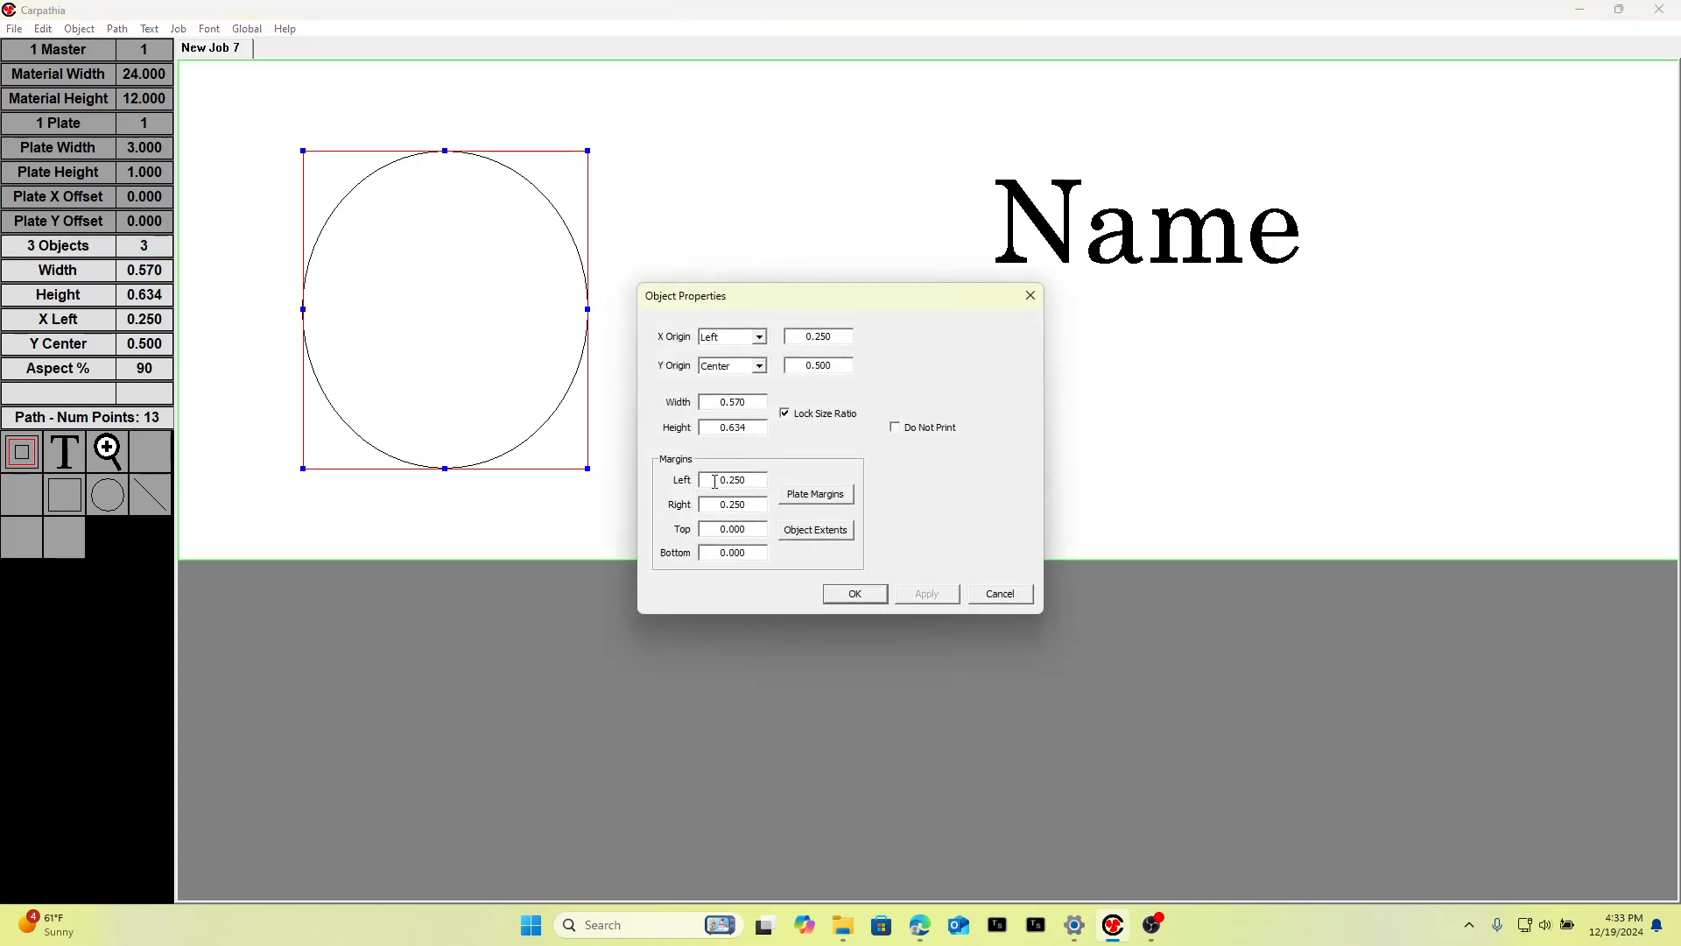
{"action": "left_click", "coordinate": [799, 532]}
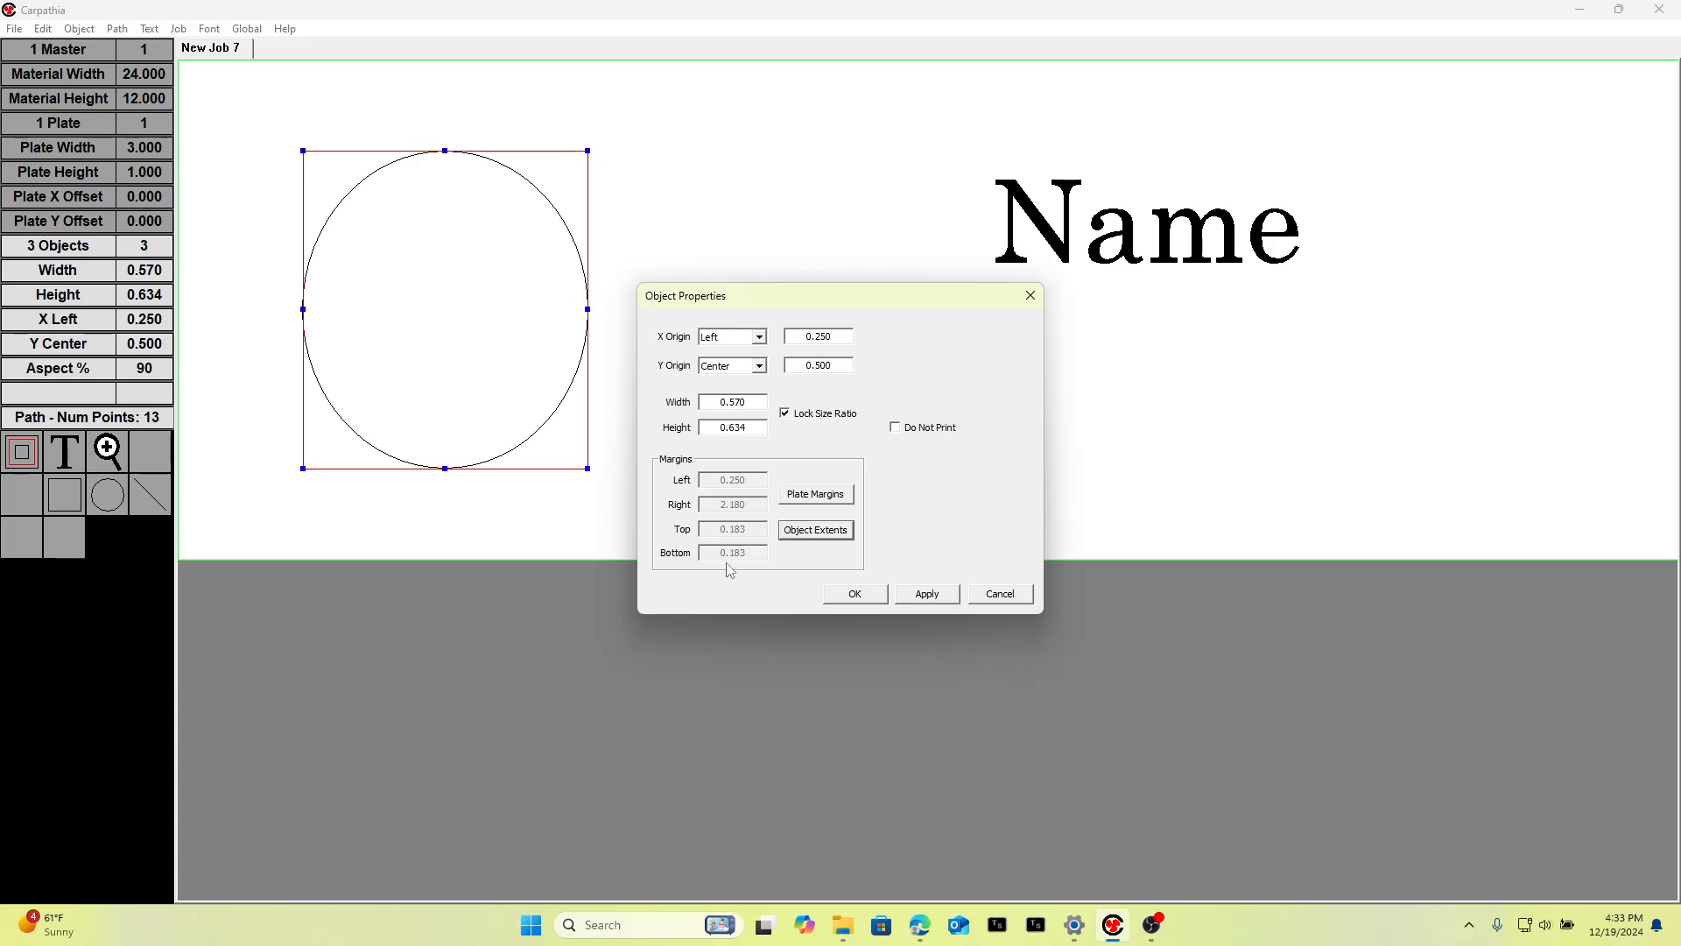
{"action": "left_click", "coordinate": [872, 597]}
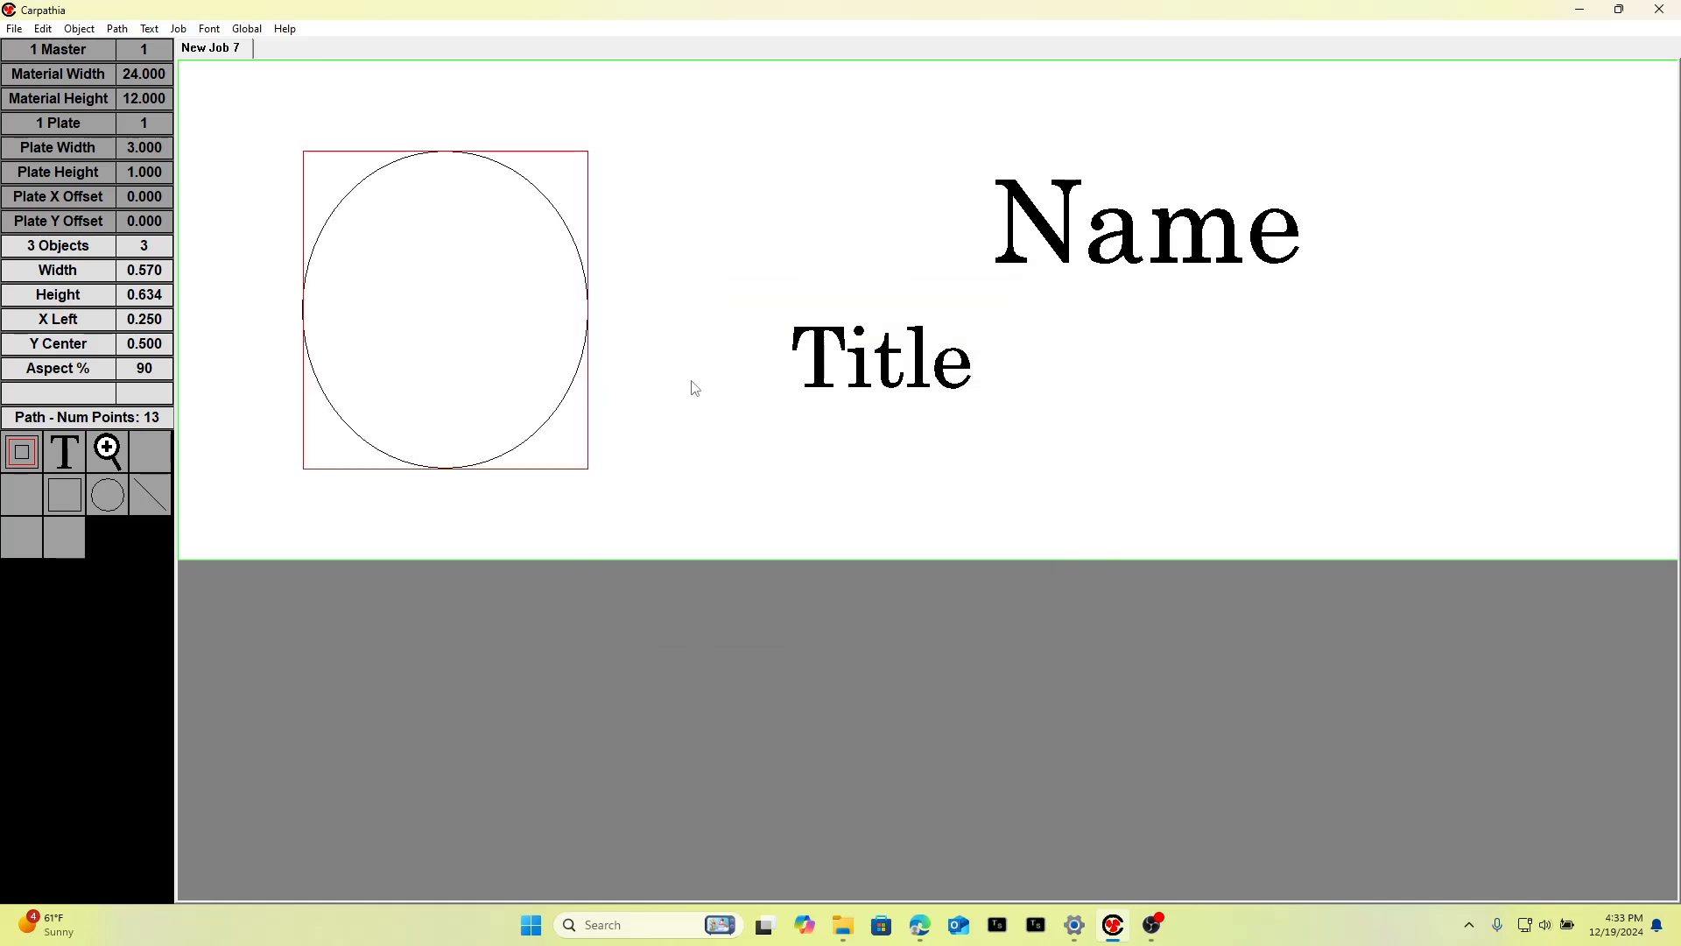
Center-align the Title under the Name text, then undo the alignment.
{"action": "left_click", "coordinate": [848, 253]}
{"action": "left_click", "coordinate": [440, 341]}
{"action": "left_click_drag", "start_coordinate": [1391, 340], "coordinate": [1505, 485]}
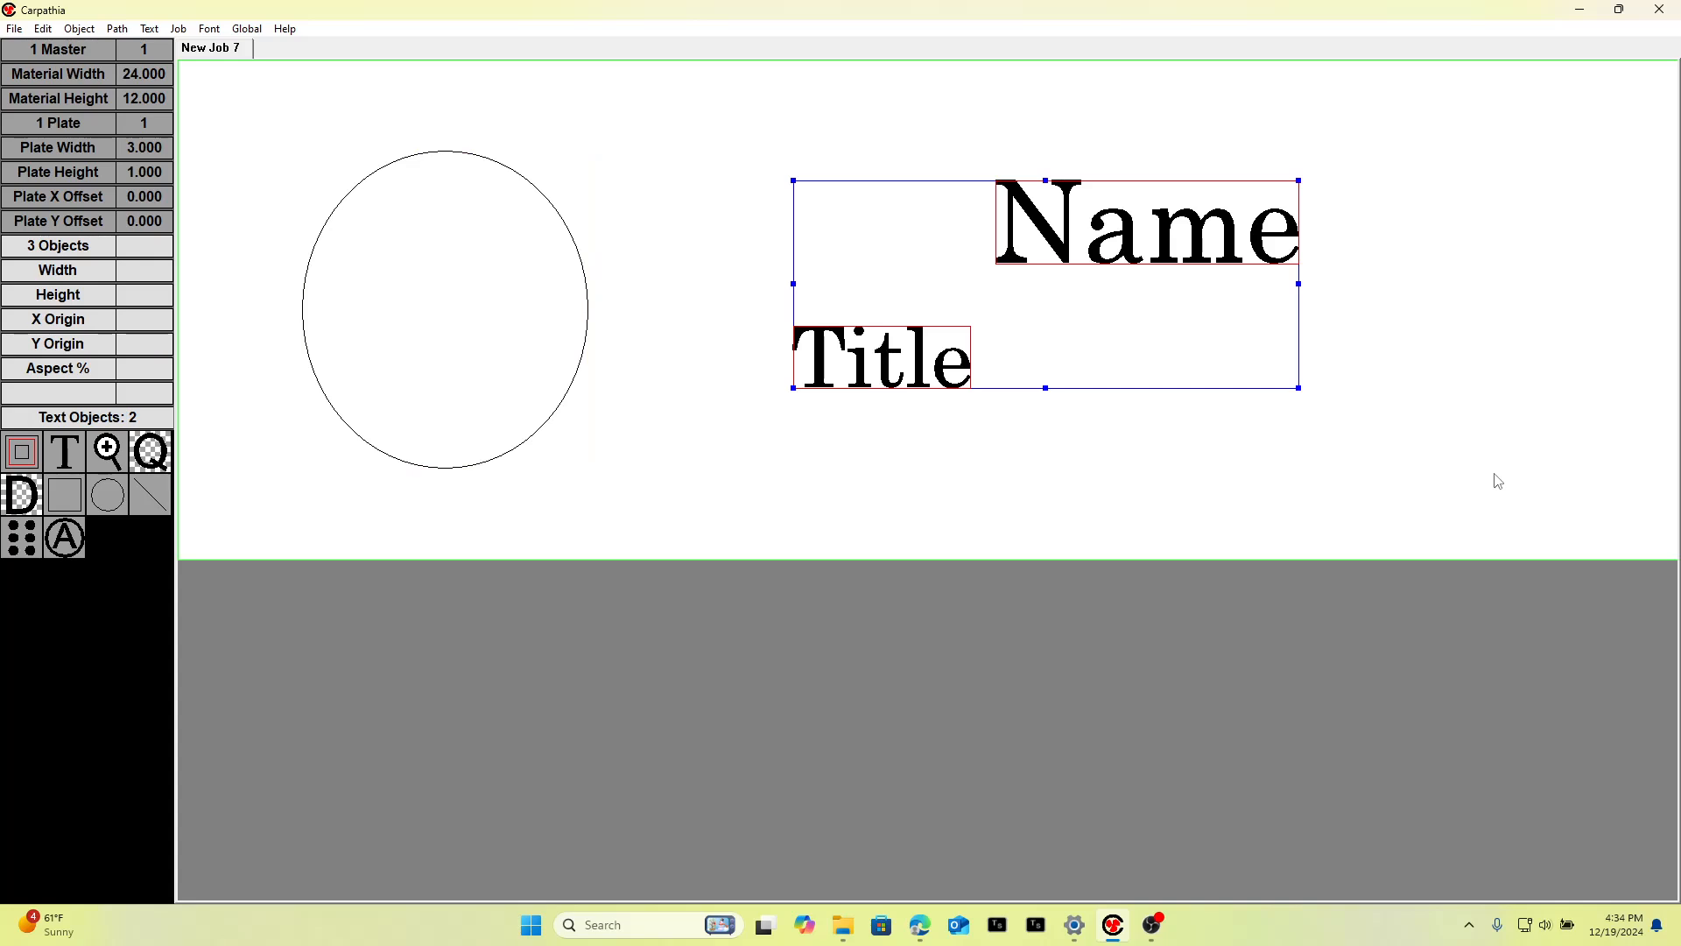
{"action": "key", "text": "c"}
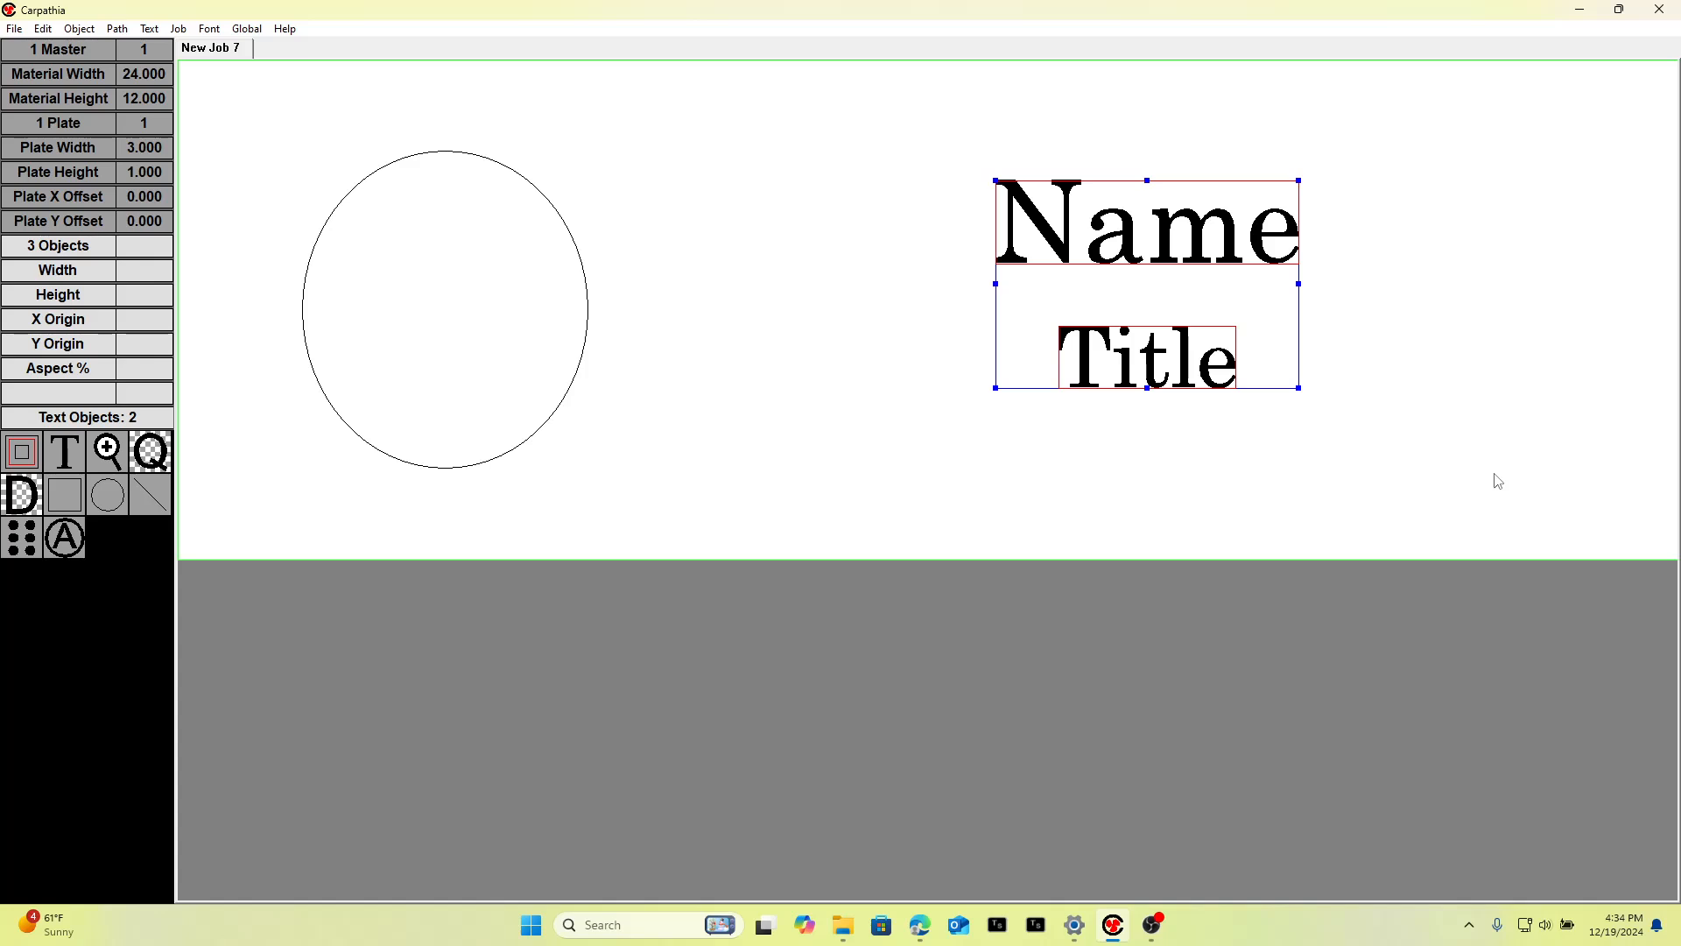
{"action": "key", "text": "ctrl+z"}
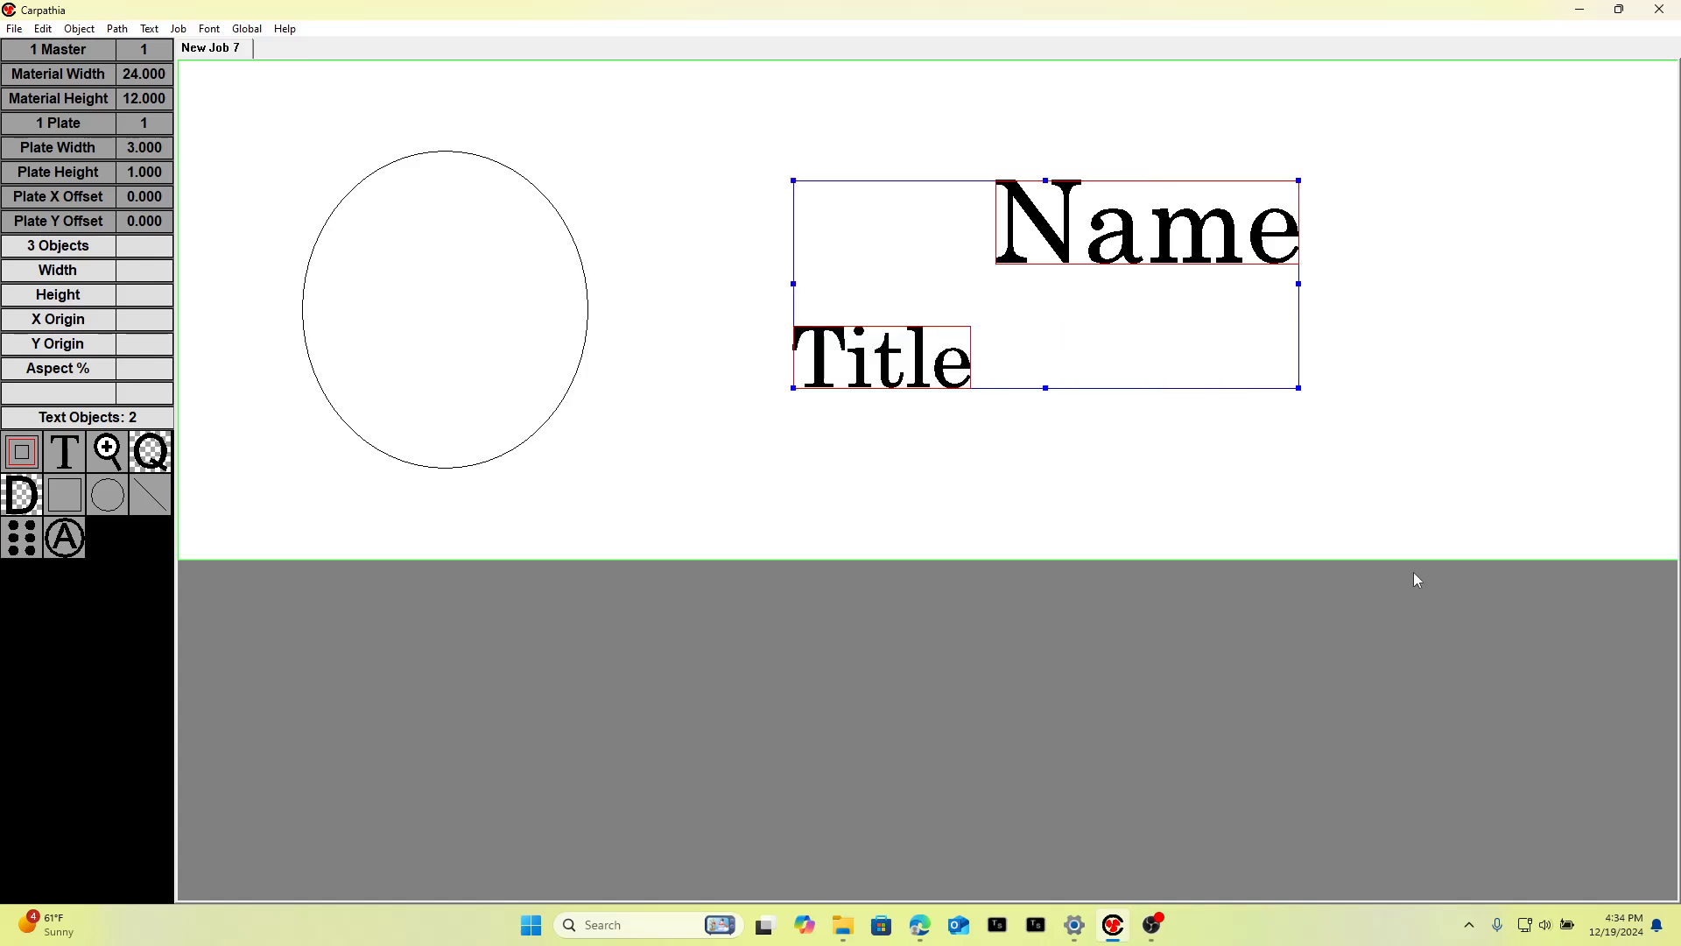
Select Title as the key object with Name and align the two texts on their horizontal centres.
{"action": "left_click", "coordinate": [1062, 474]}
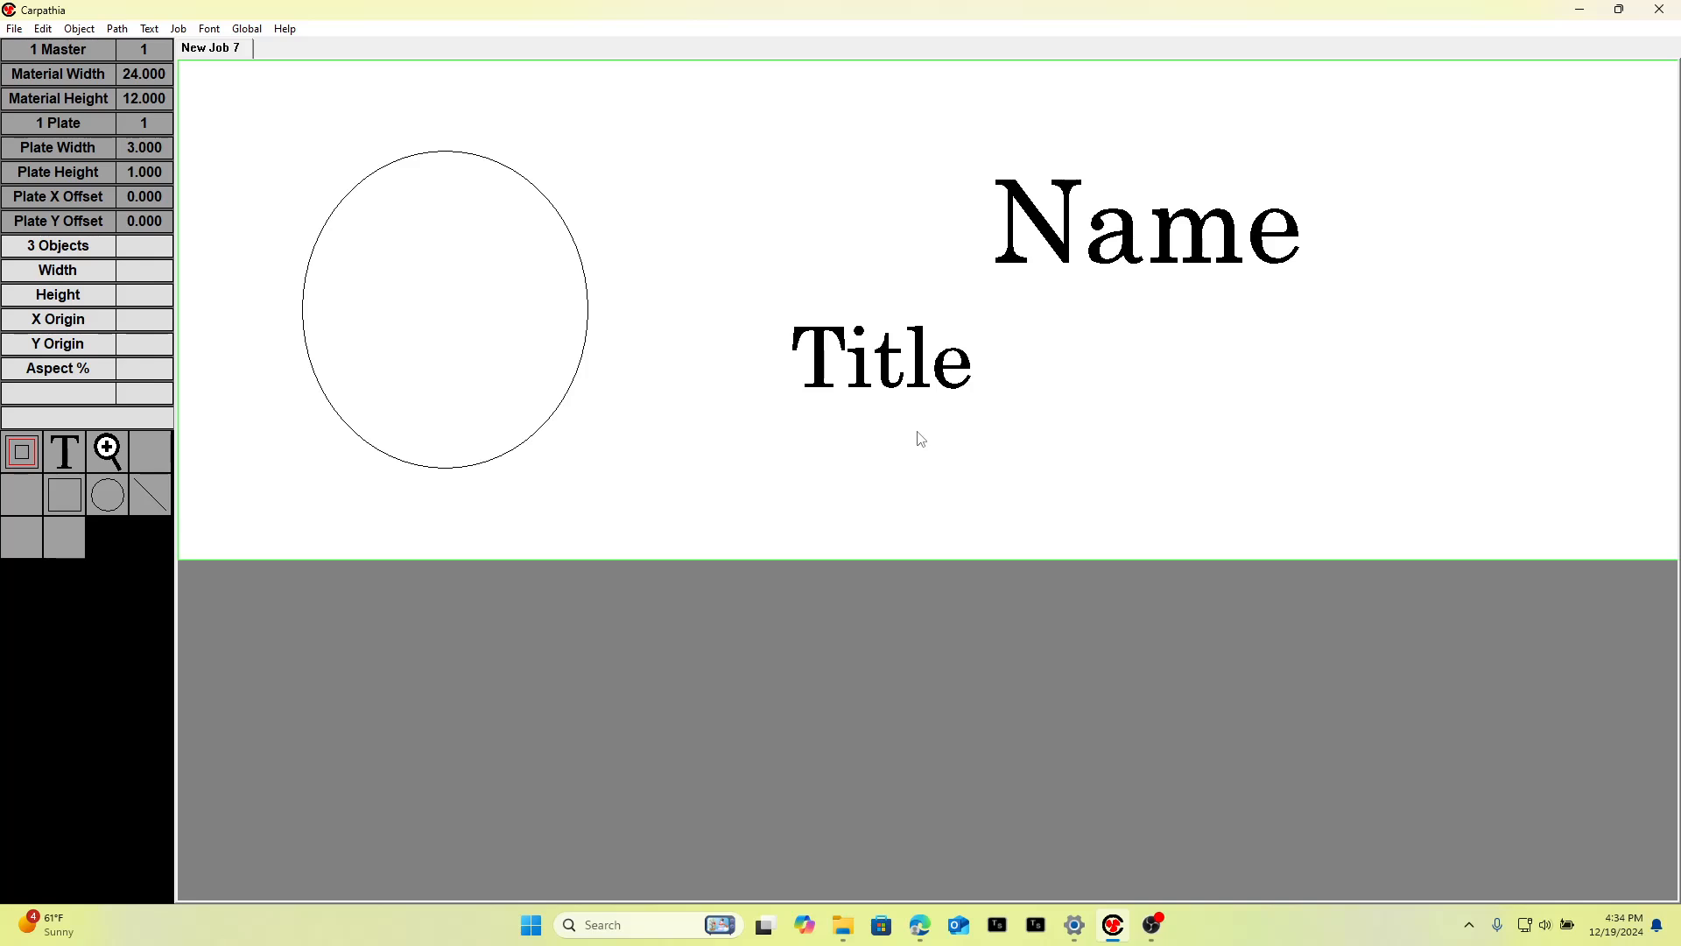
{"action": "left_click", "coordinate": [860, 366]}
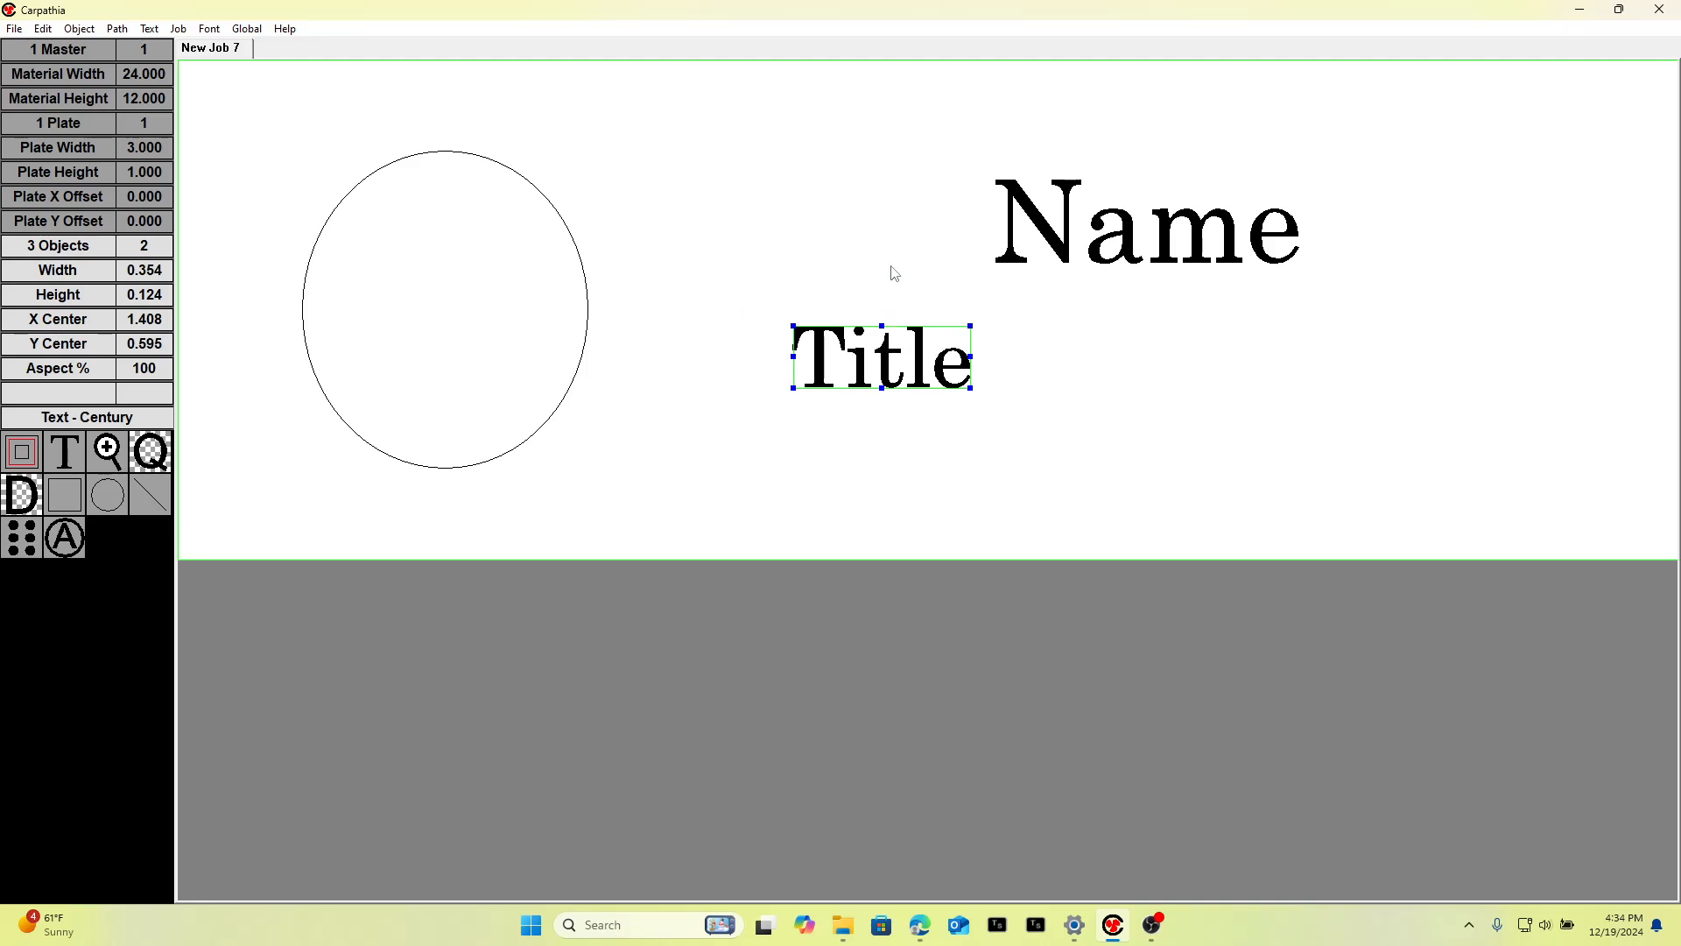
{"action": "left_click_drag", "start_coordinate": [726, 165], "coordinate": [1398, 450]}
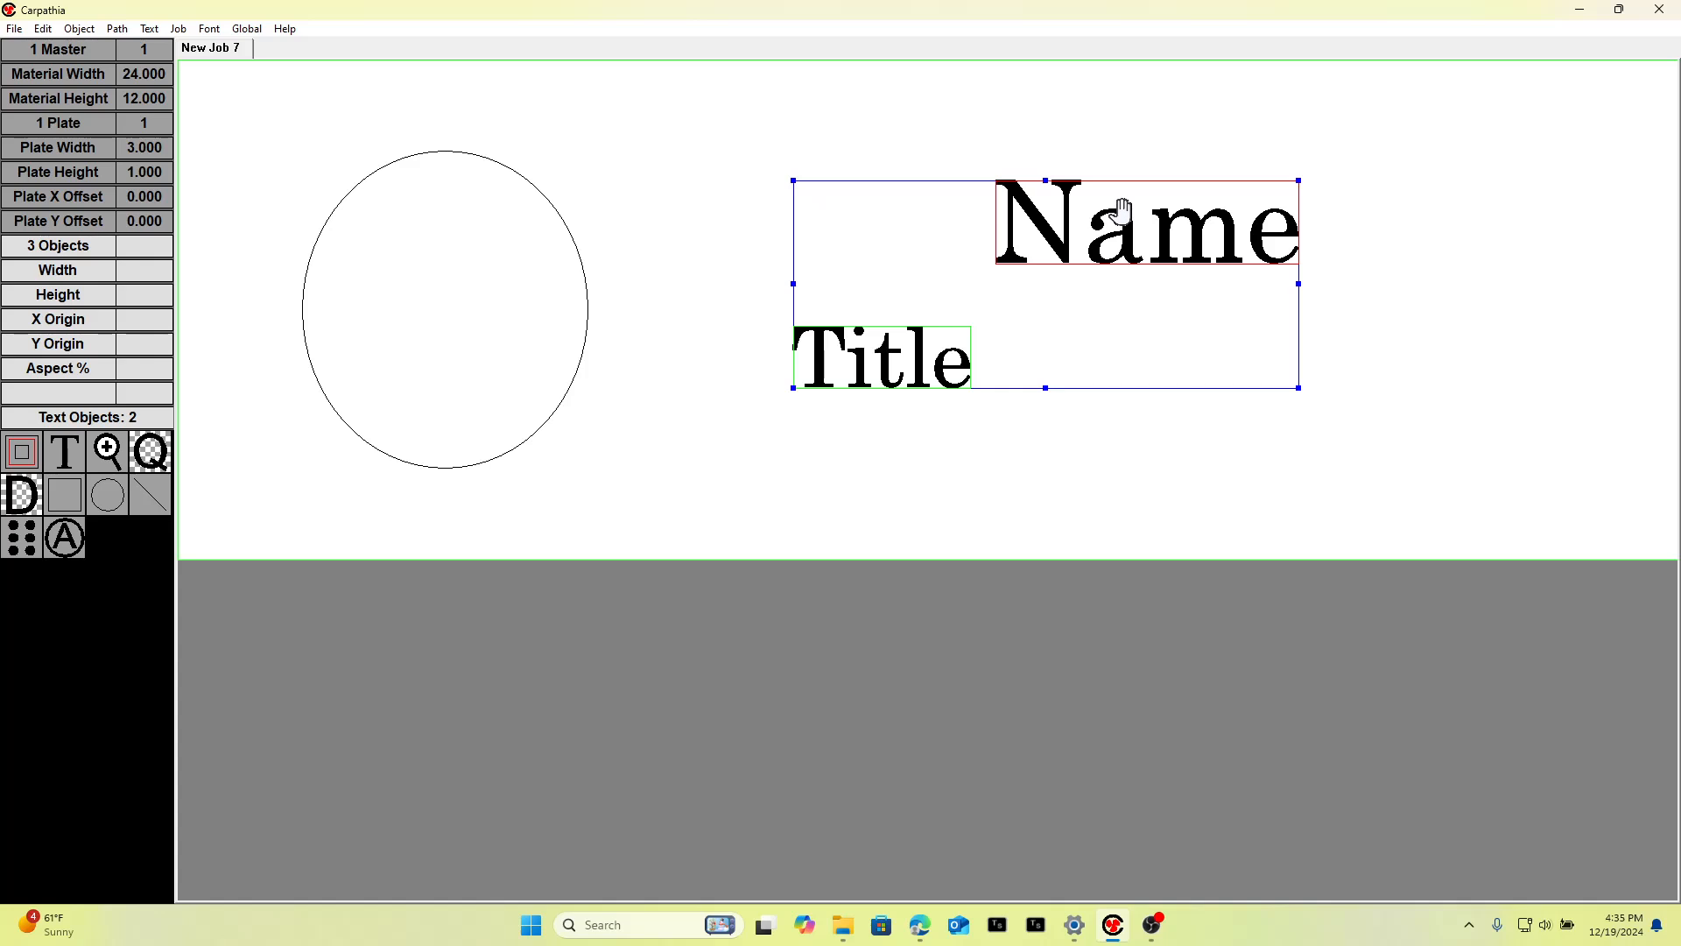
{"action": "key", "text": "c"}
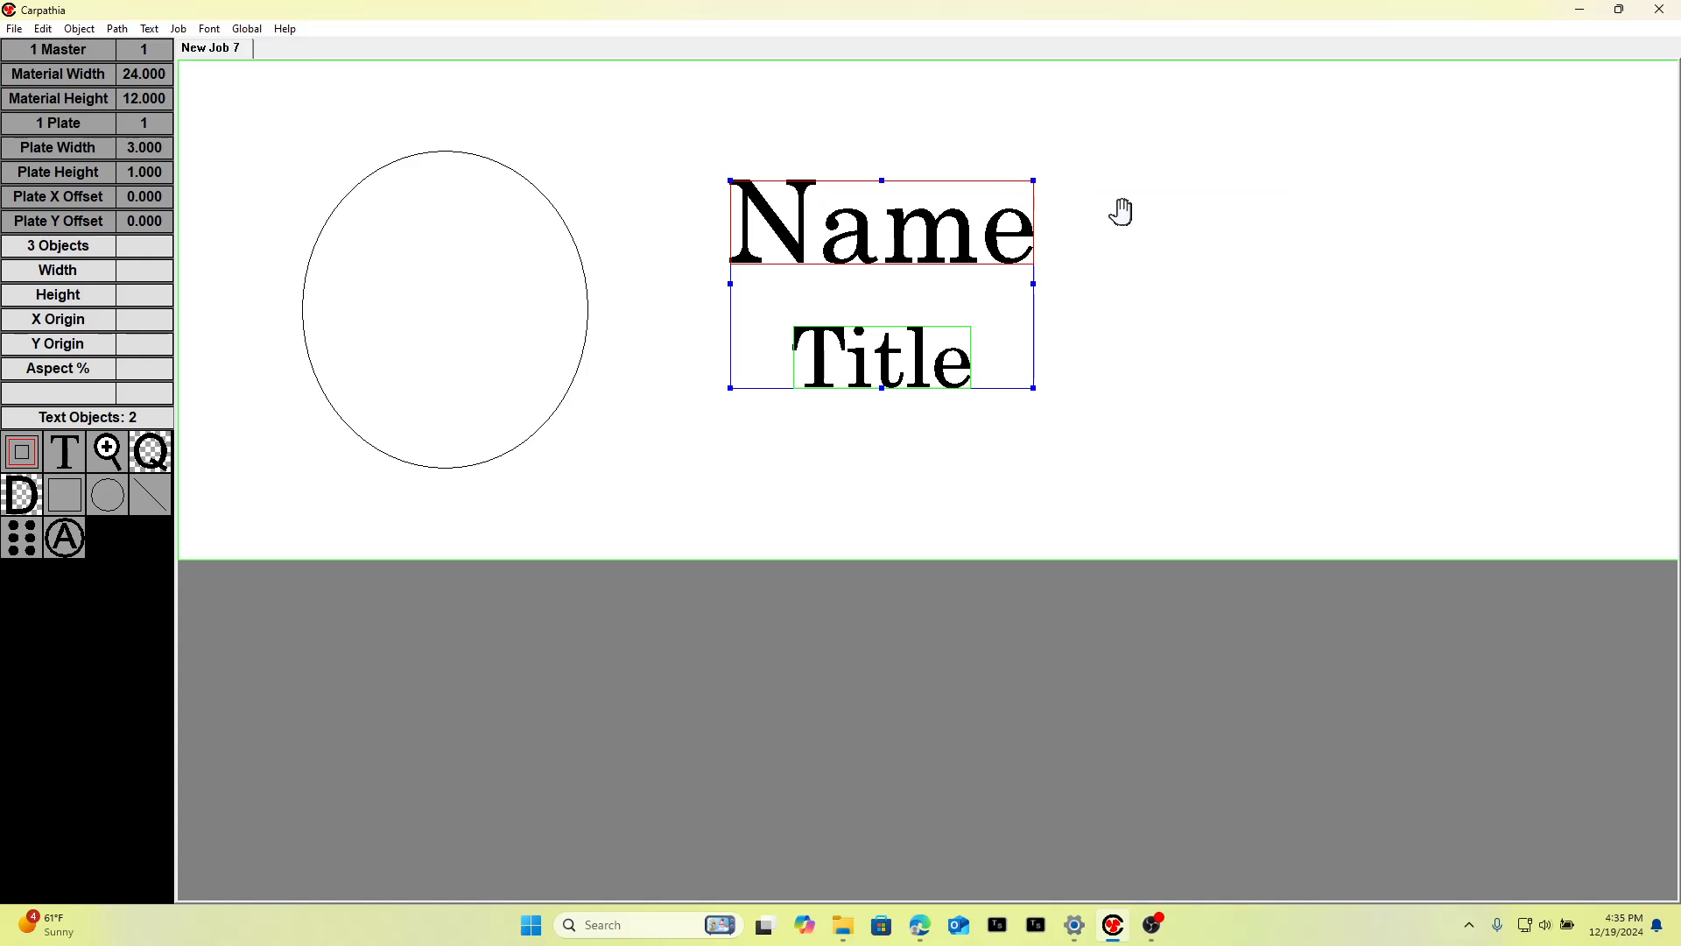
{"action": "key", "text": "l"}
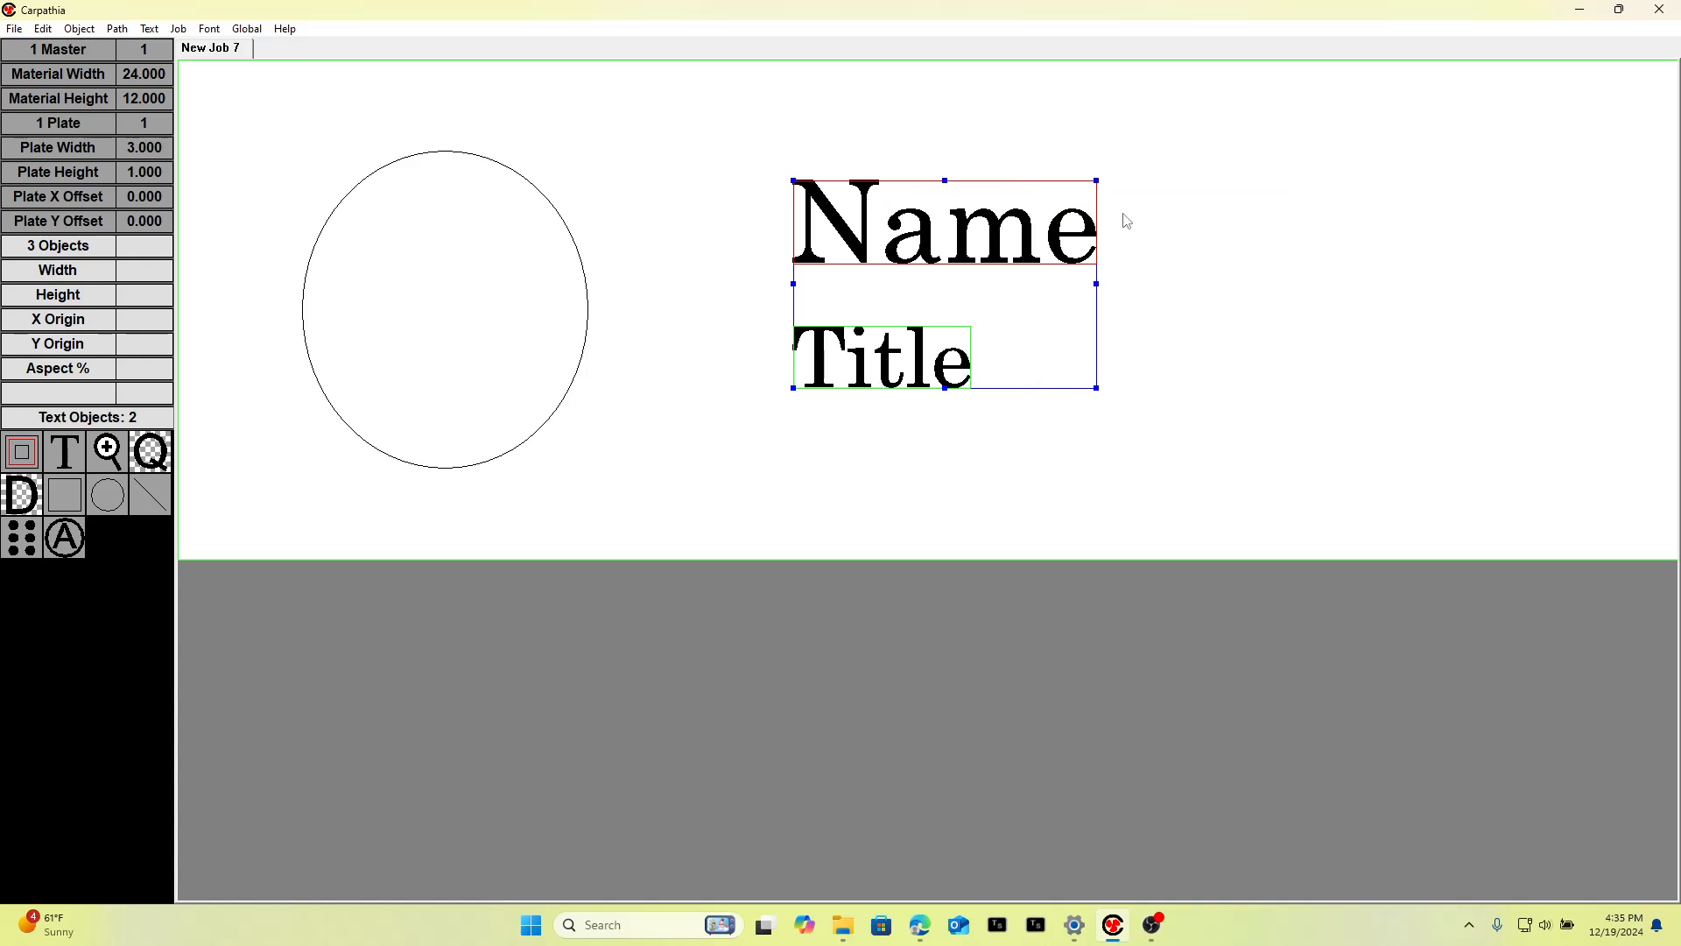
{"action": "key", "text": "r"}
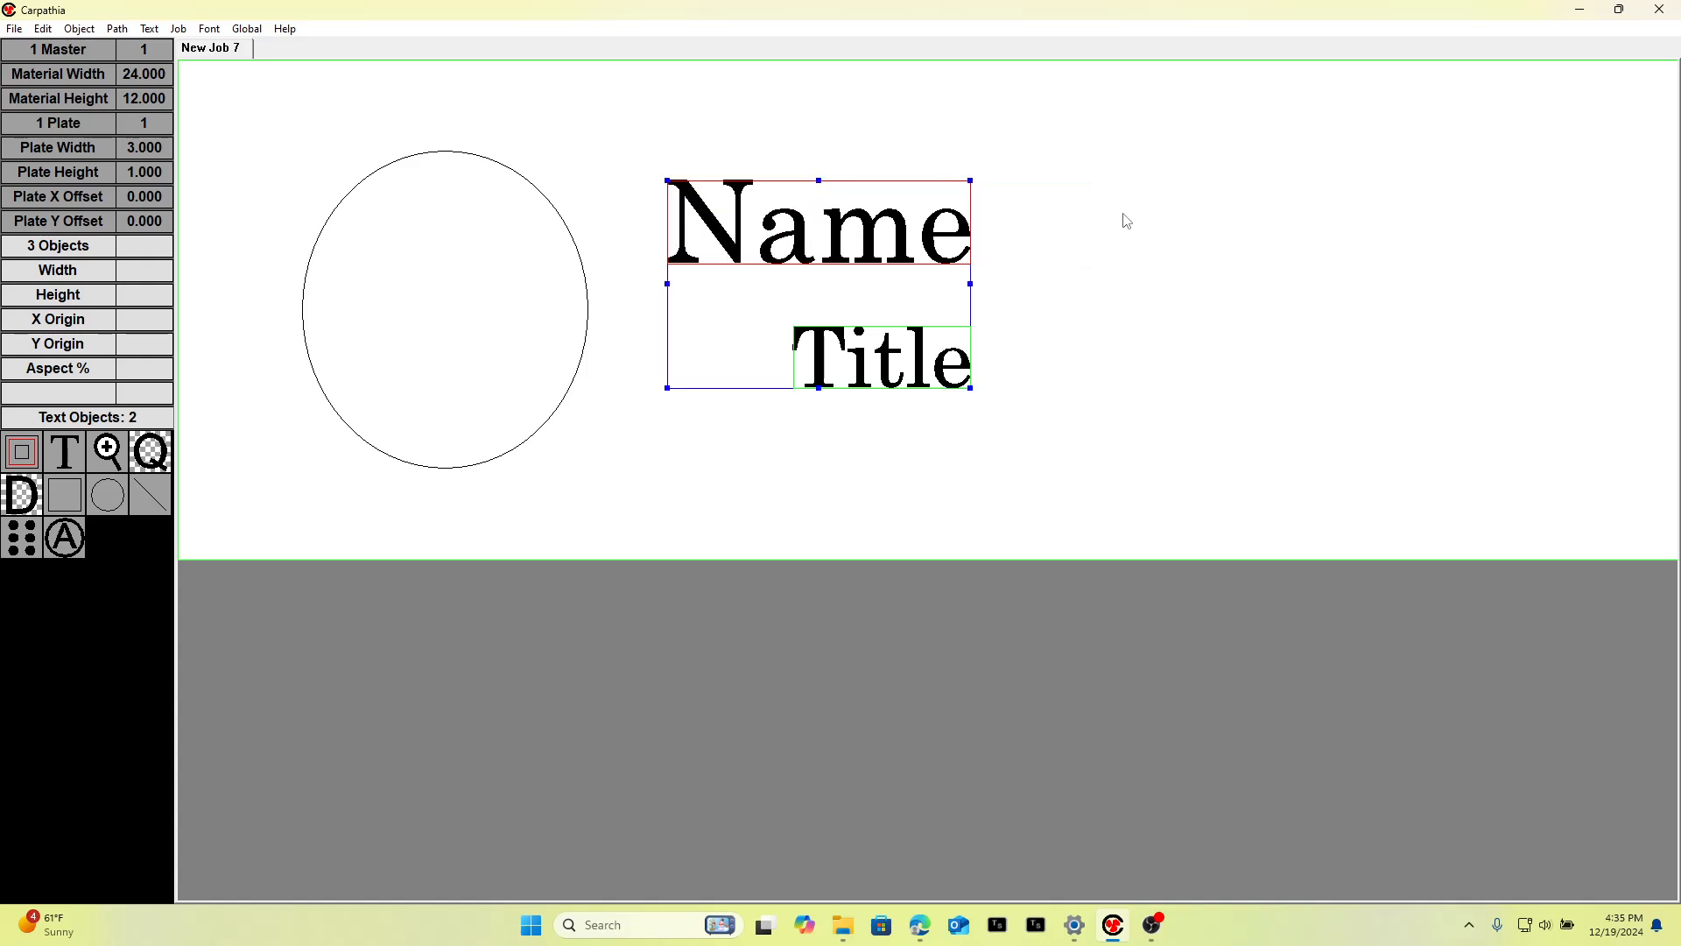
{"action": "key", "text": "c"}
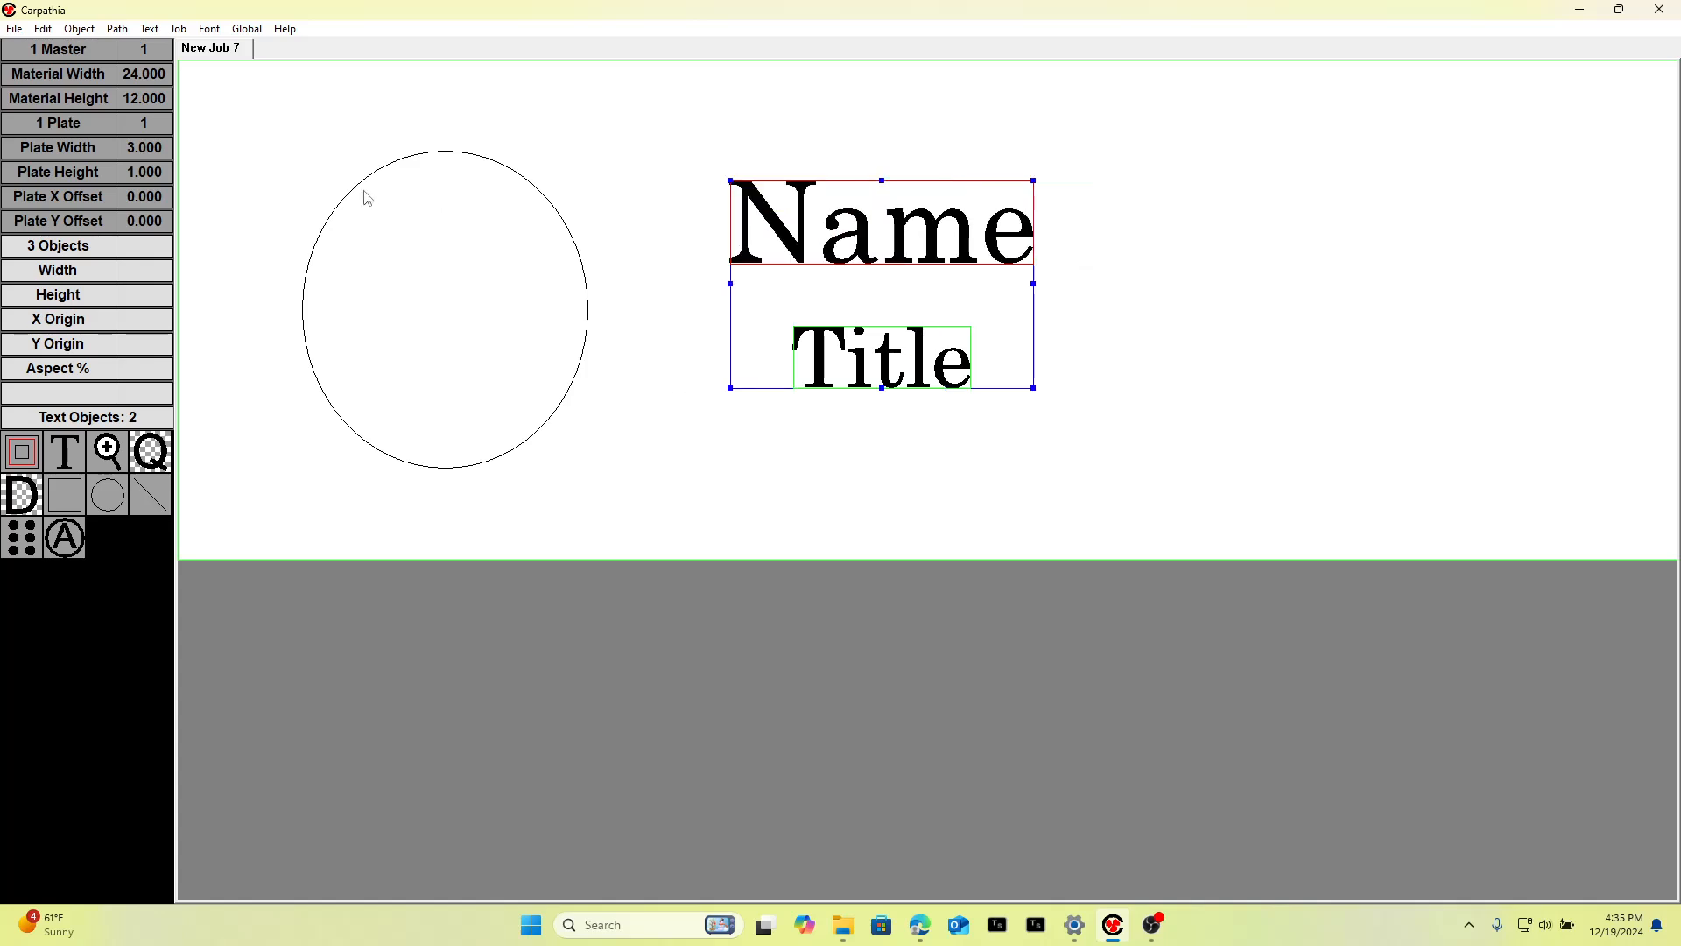
{"action": "left_click", "coordinate": [79, 28]}
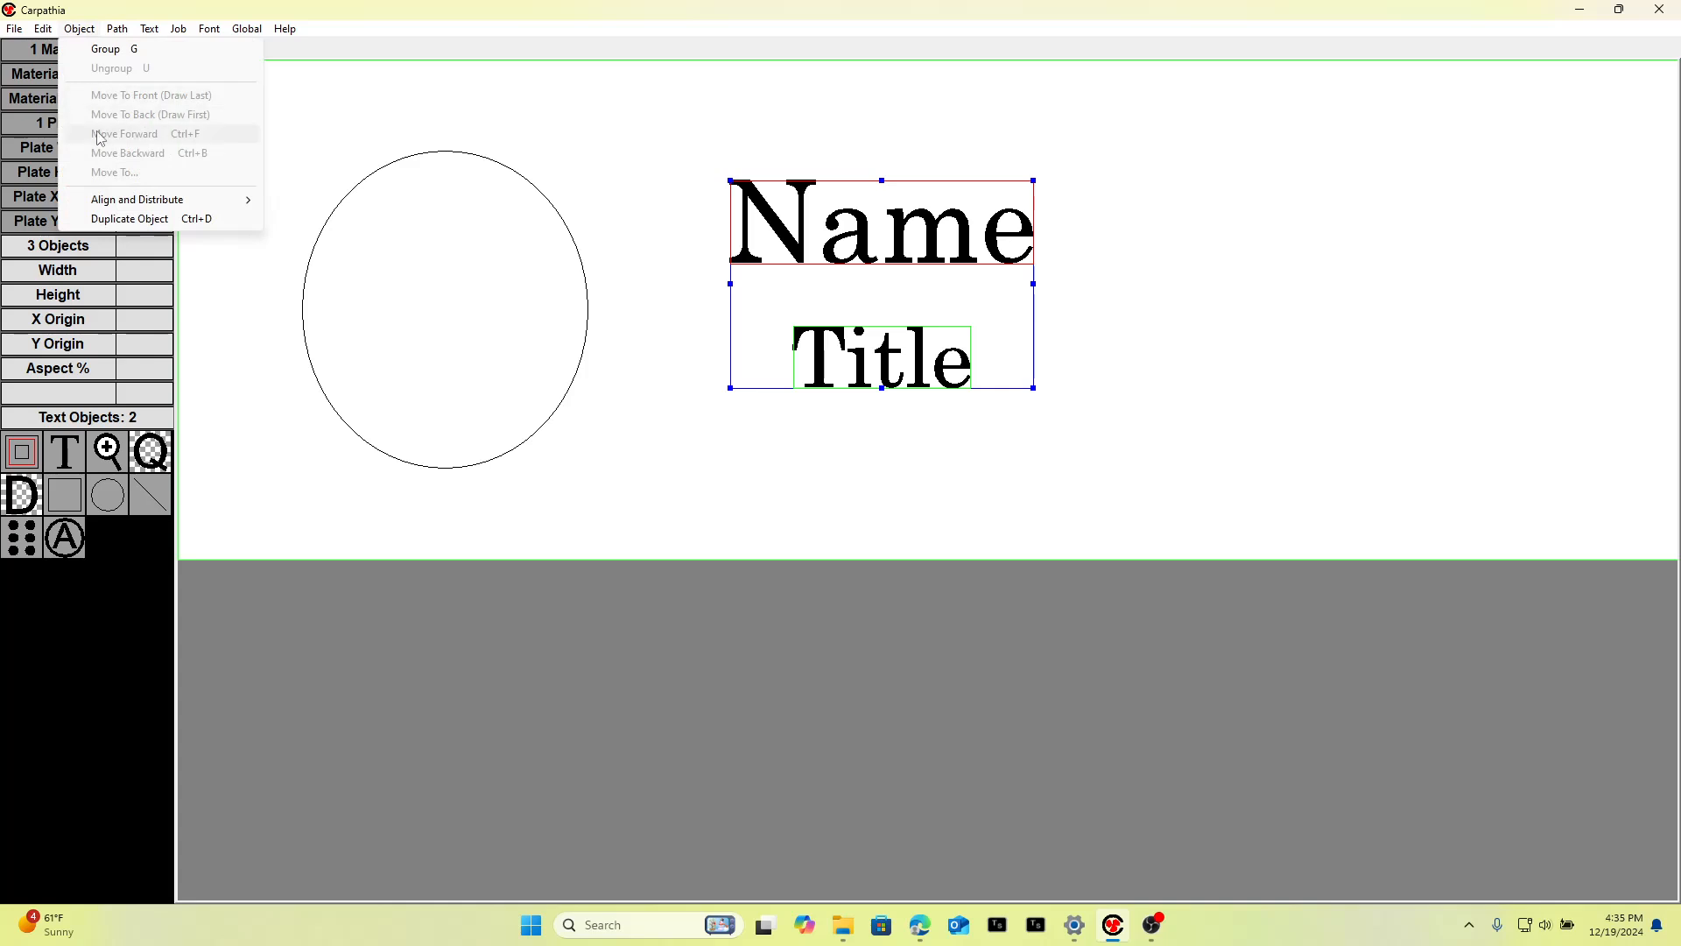
{"action": "mouse_move", "coordinate": [101, 203]}
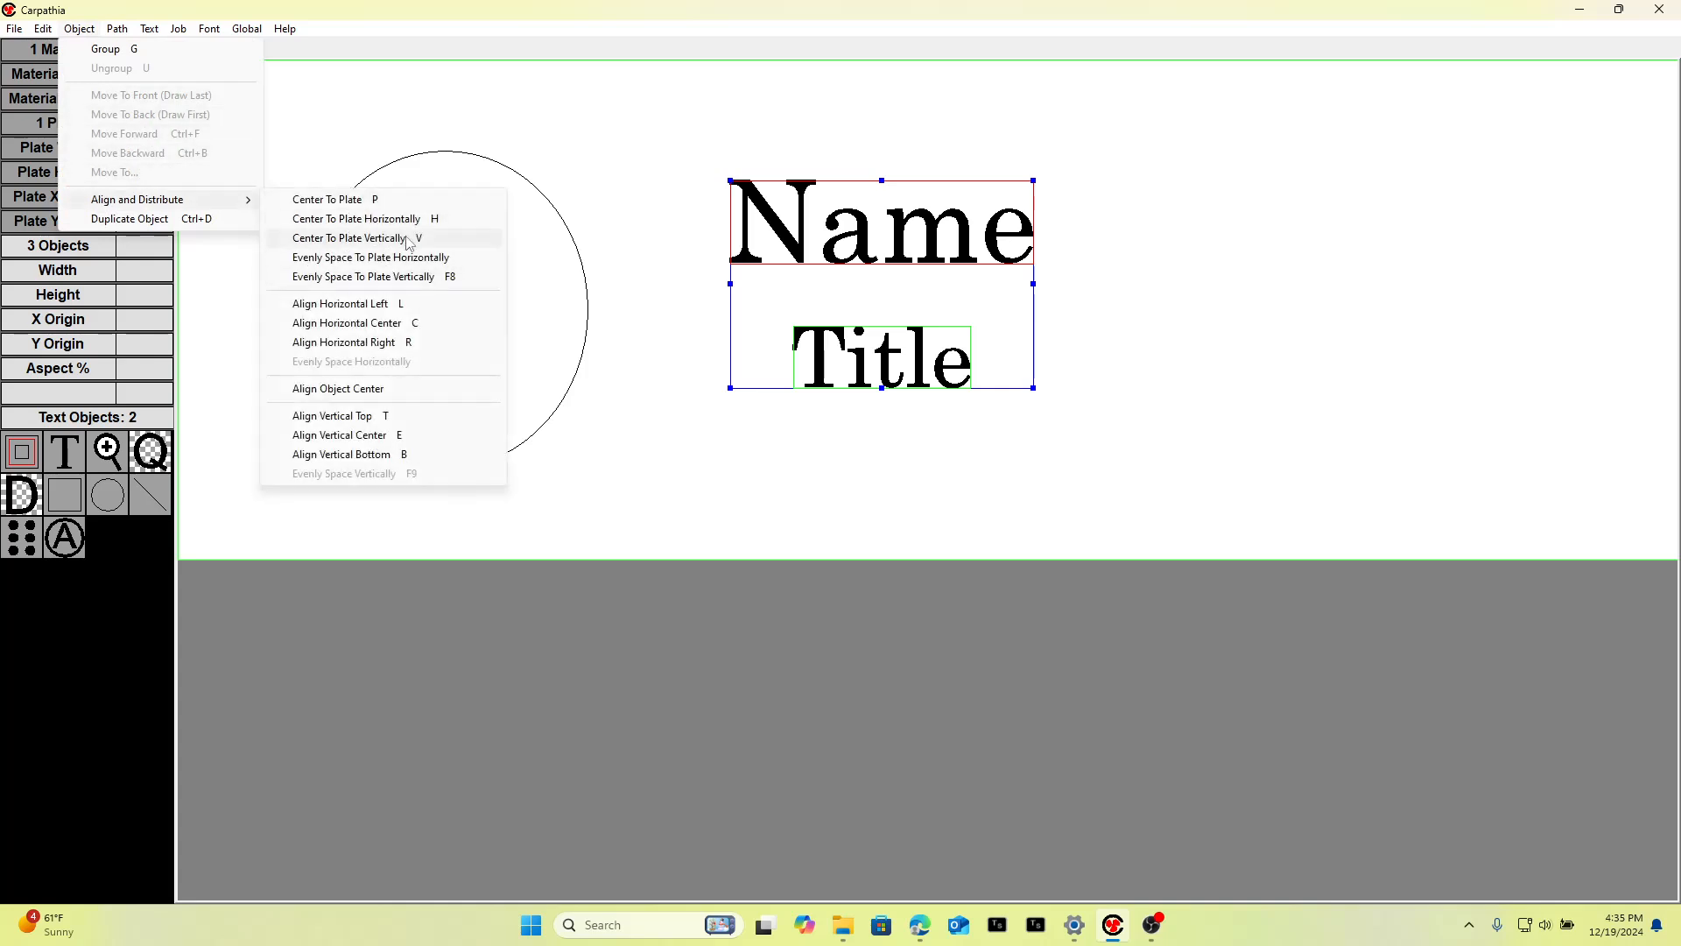
{"action": "left_click", "coordinate": [630, 85]}
Move the Name and Title texts together to the right.
{"action": "left_click_drag", "start_coordinate": [678, 129], "coordinate": [1104, 503]}
{"action": "left_click_drag", "start_coordinate": [867, 266], "coordinate": [1080, 264]}
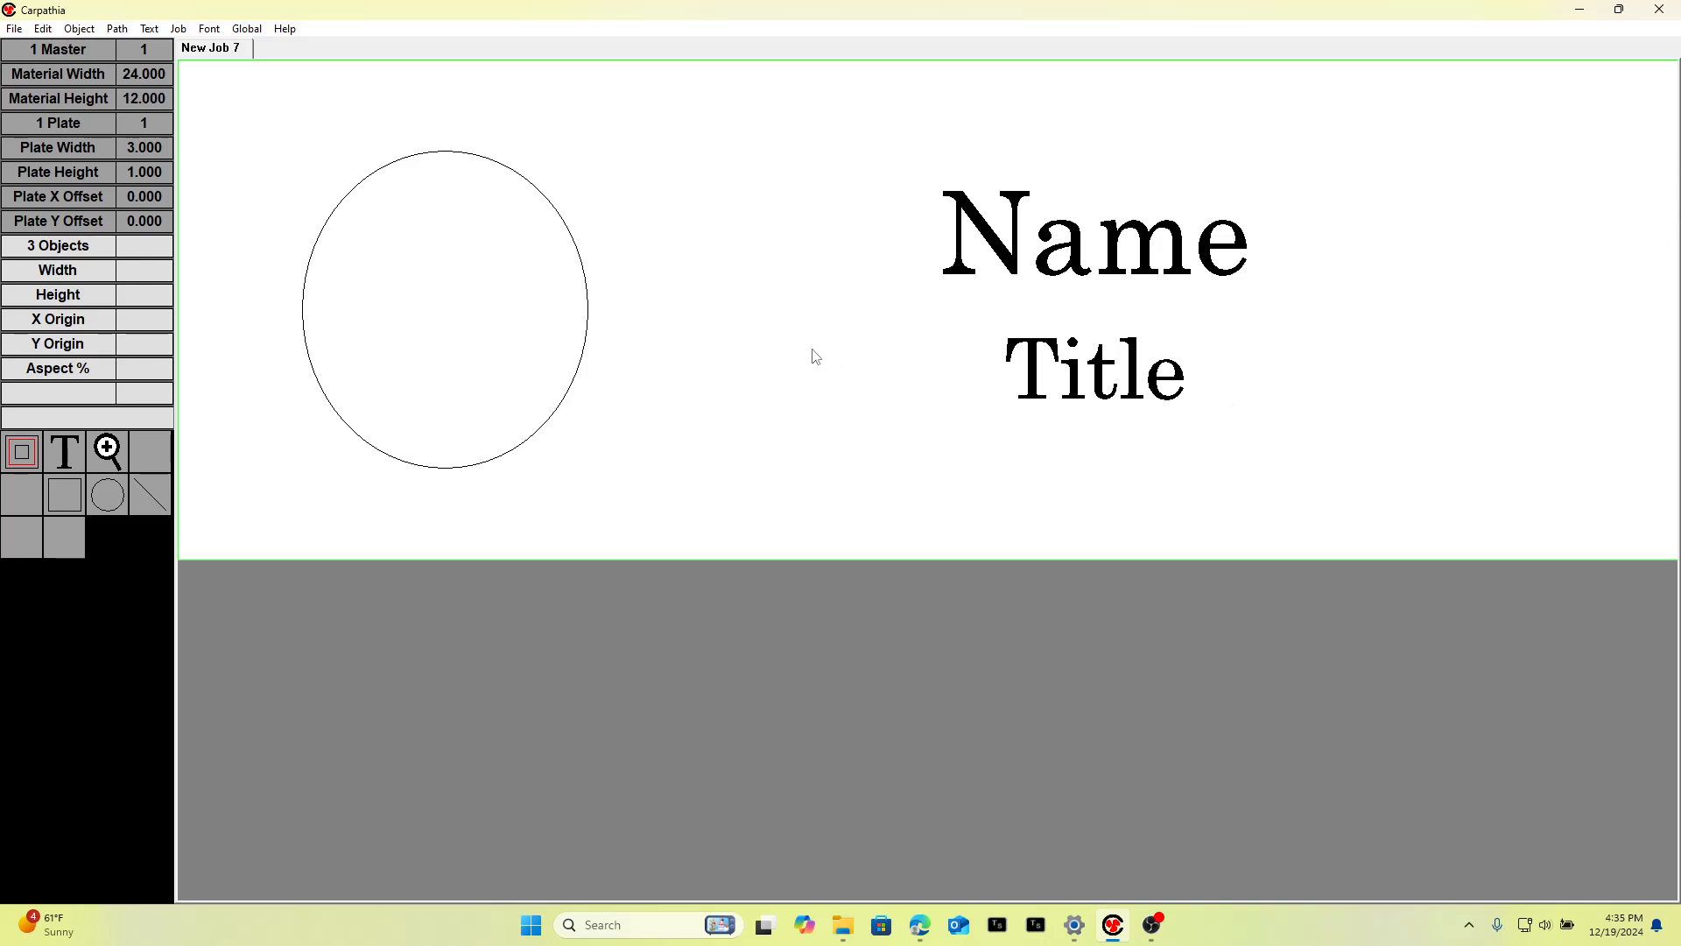
Draw a rectangle around the Name and Title texts, about 1.71 by 0.61 after pulling in its left edge.
{"action": "left_click", "coordinate": [75, 500]}
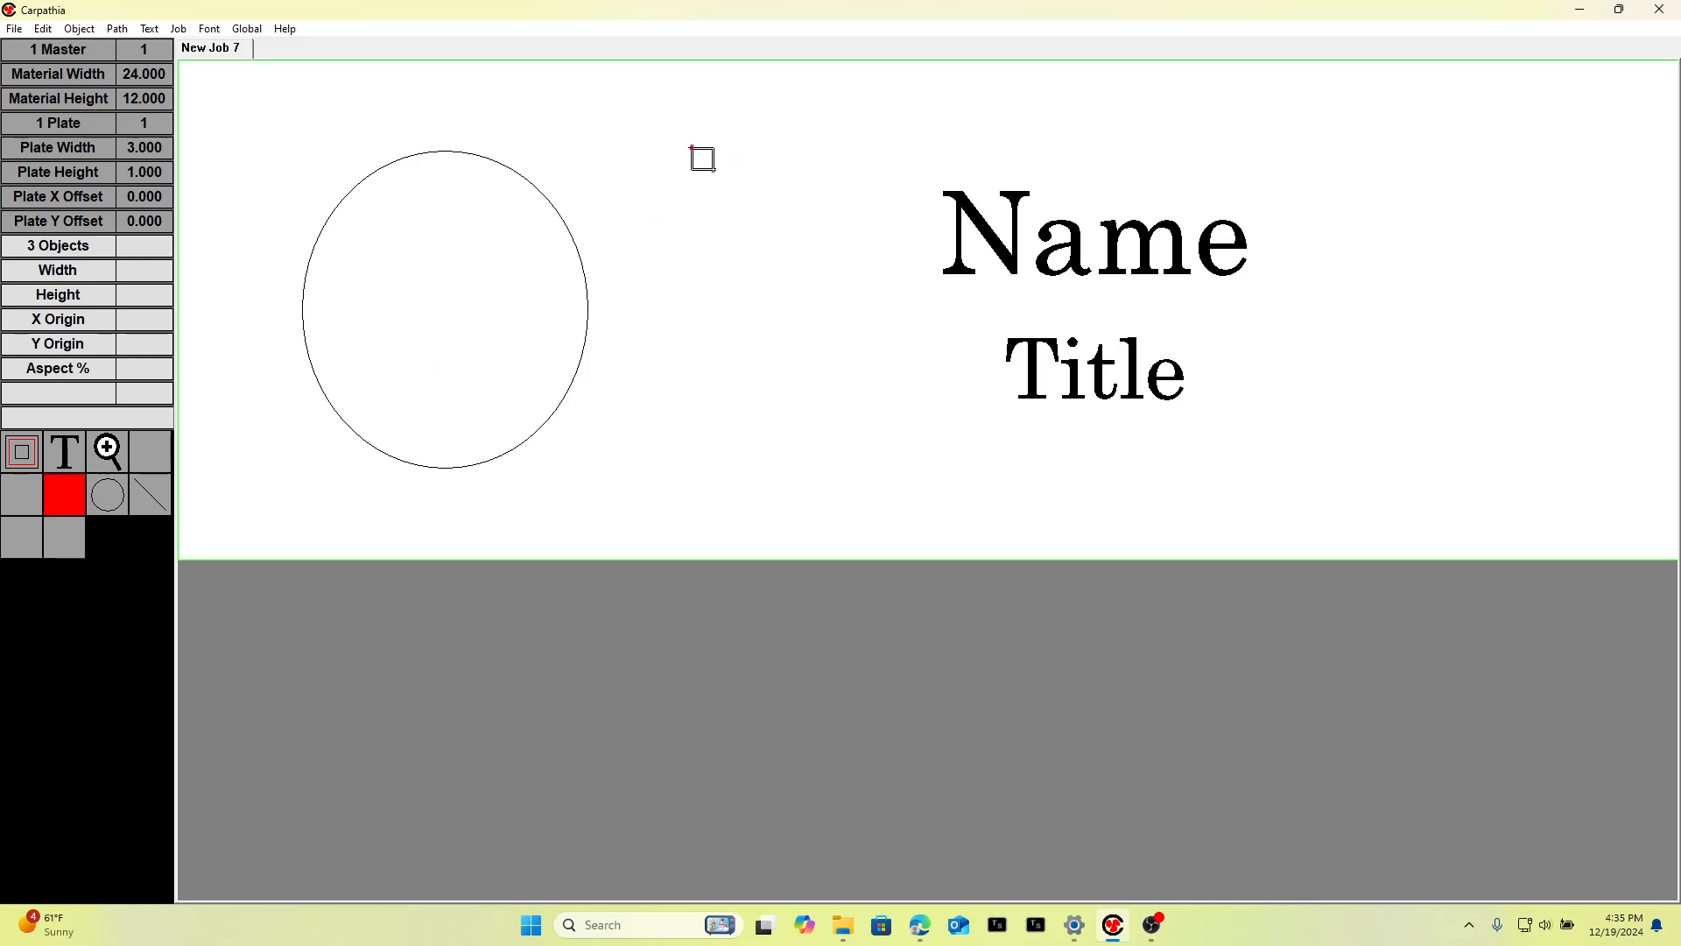
{"action": "left_click_drag", "start_coordinate": [1160, 329], "coordinate": [1653, 450]}
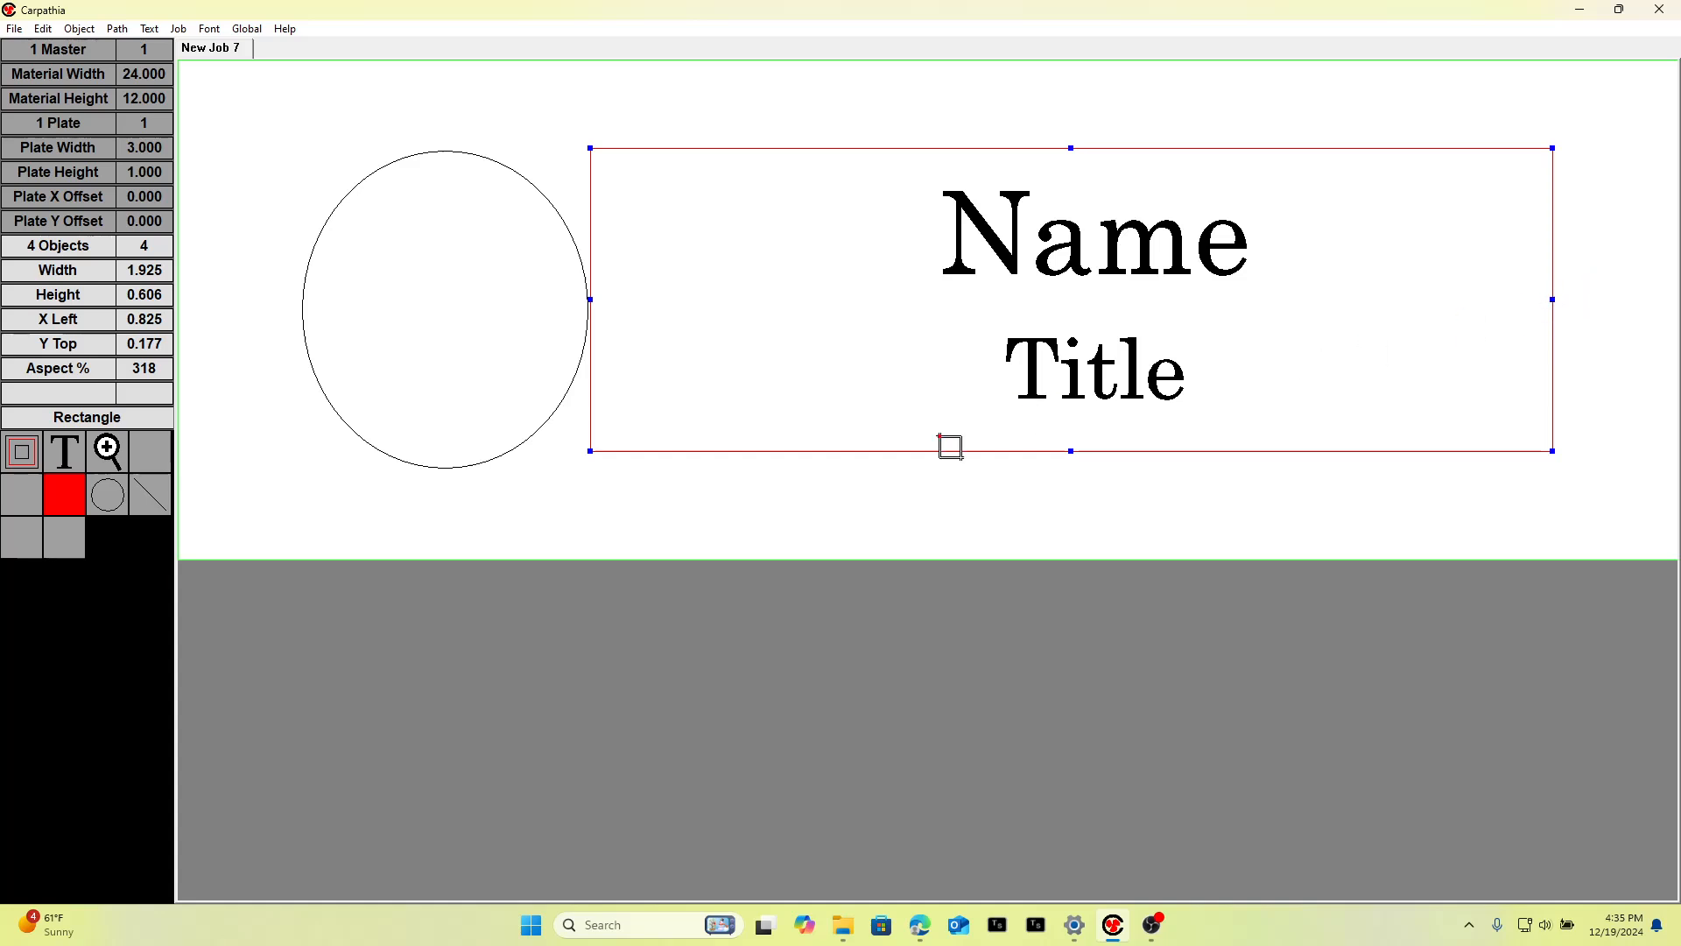
{"action": "left_click_drag", "start_coordinate": [593, 290], "coordinate": [699, 299]}
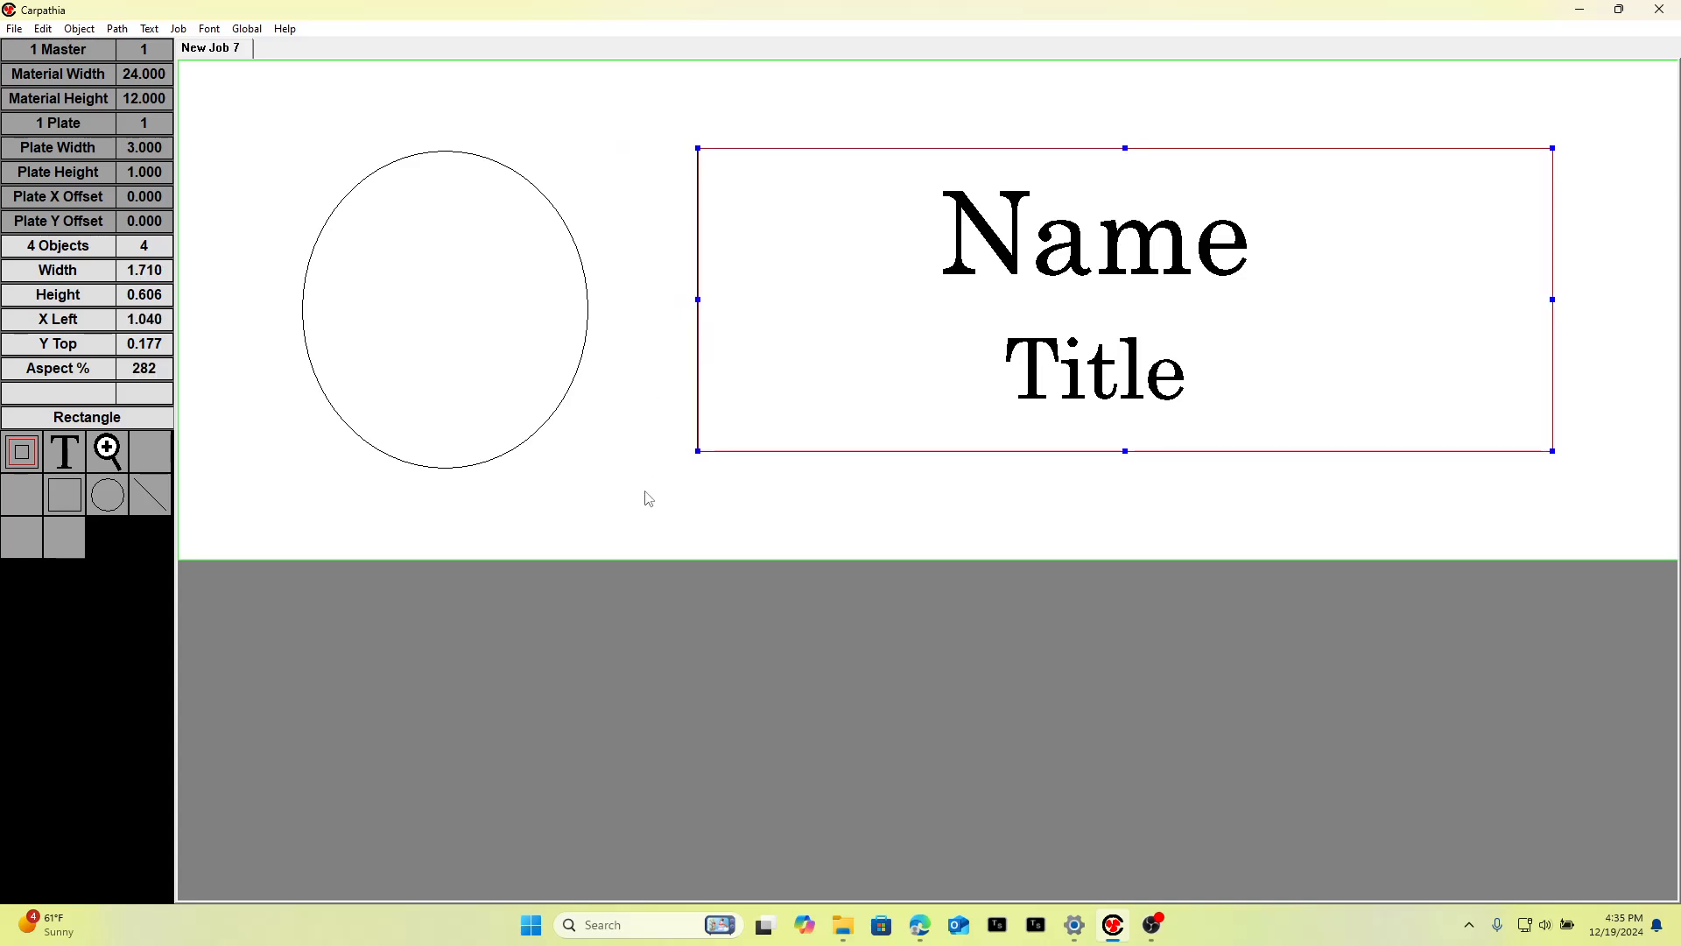
{"action": "left_click", "coordinate": [648, 449]}
Center the Name and Title texts horizontally inside the rectangle.
{"action": "left_click_drag", "start_coordinate": [646, 123], "coordinate": [1643, 510]}
{"action": "key", "text": "c"}
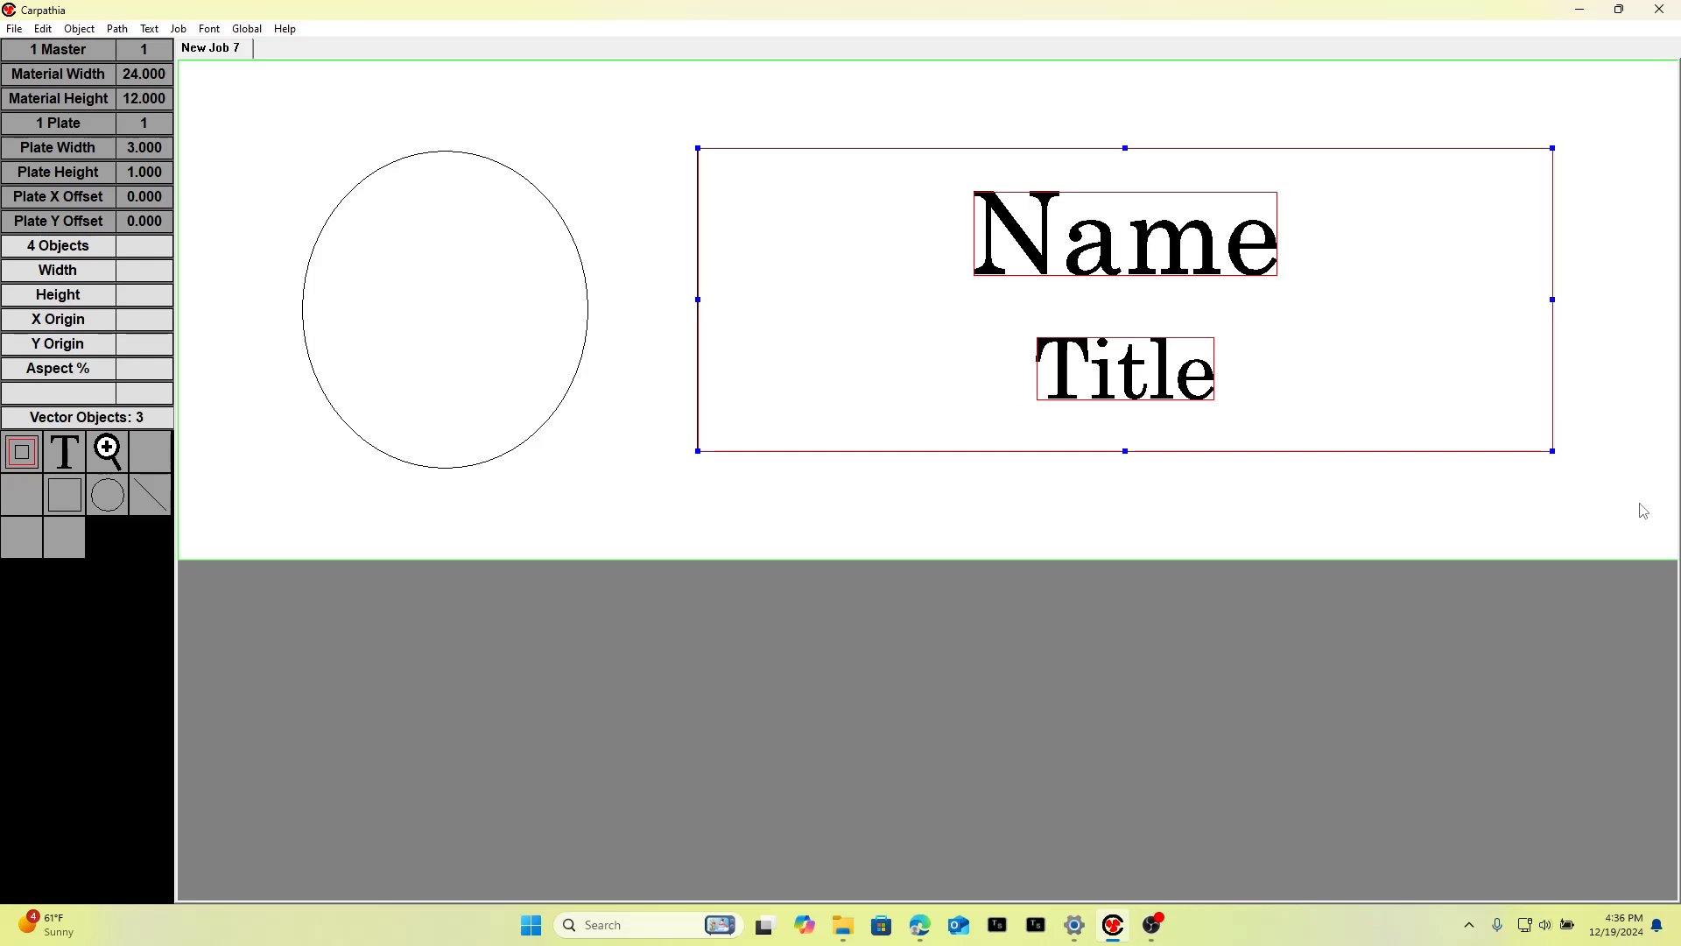
{"action": "left_click", "coordinate": [1285, 501]}
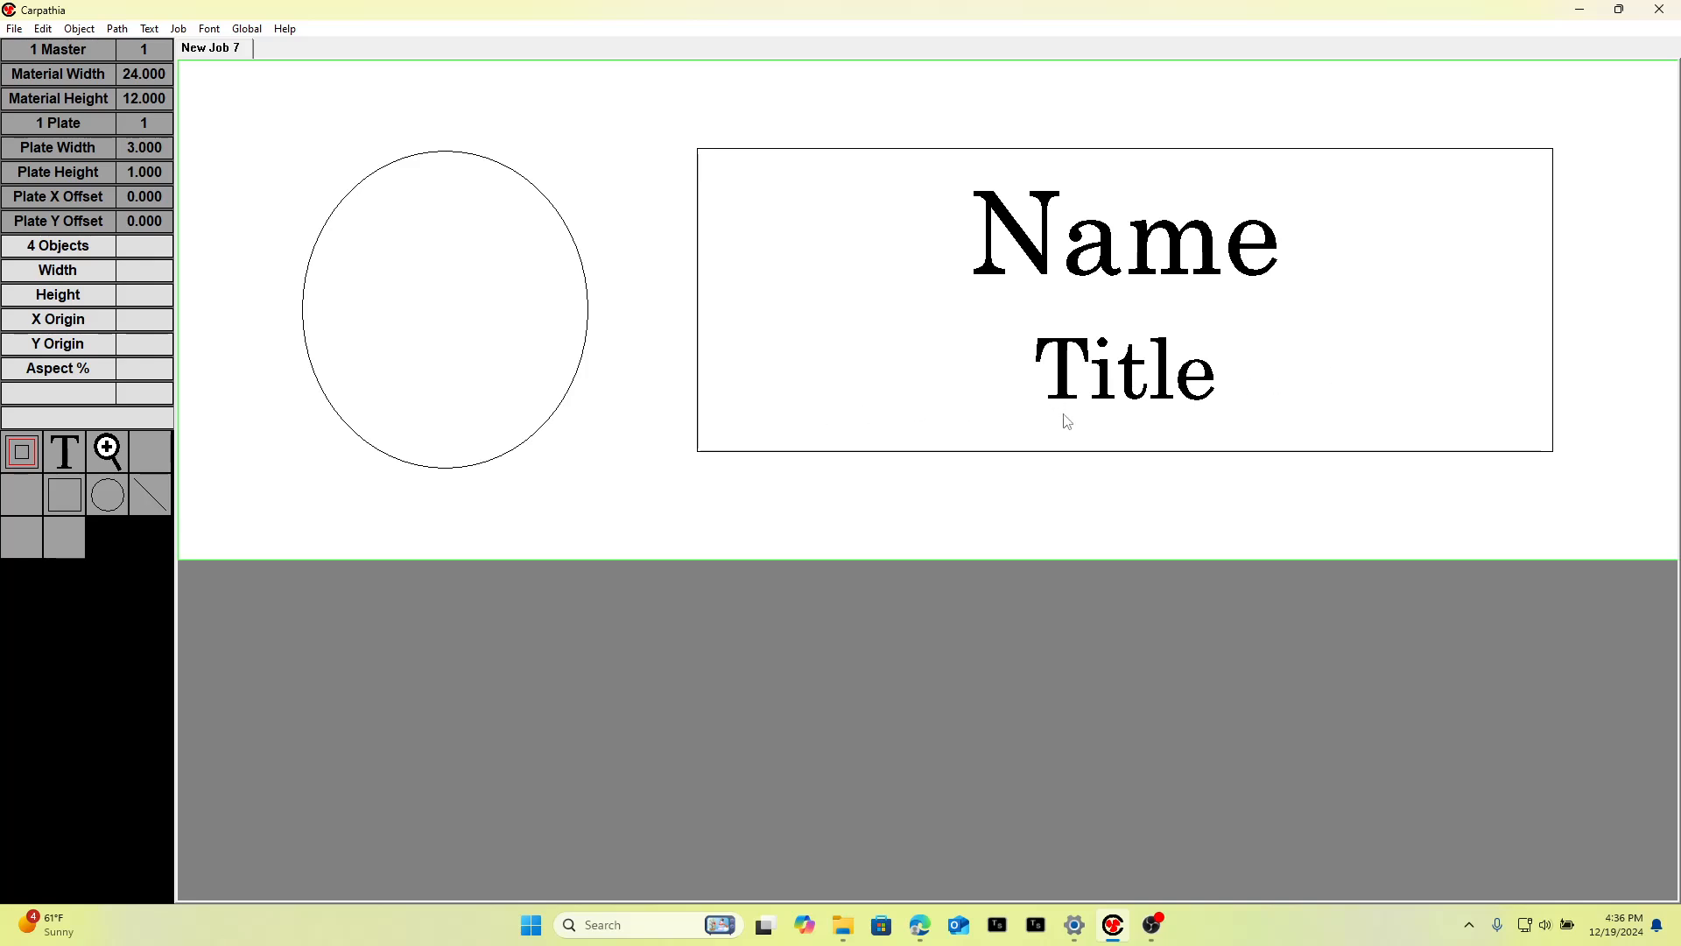
Set the margins of the rectangle and both texts to their object extents.
{"action": "left_click_drag", "start_coordinate": [657, 120], "coordinate": [1585, 508]}
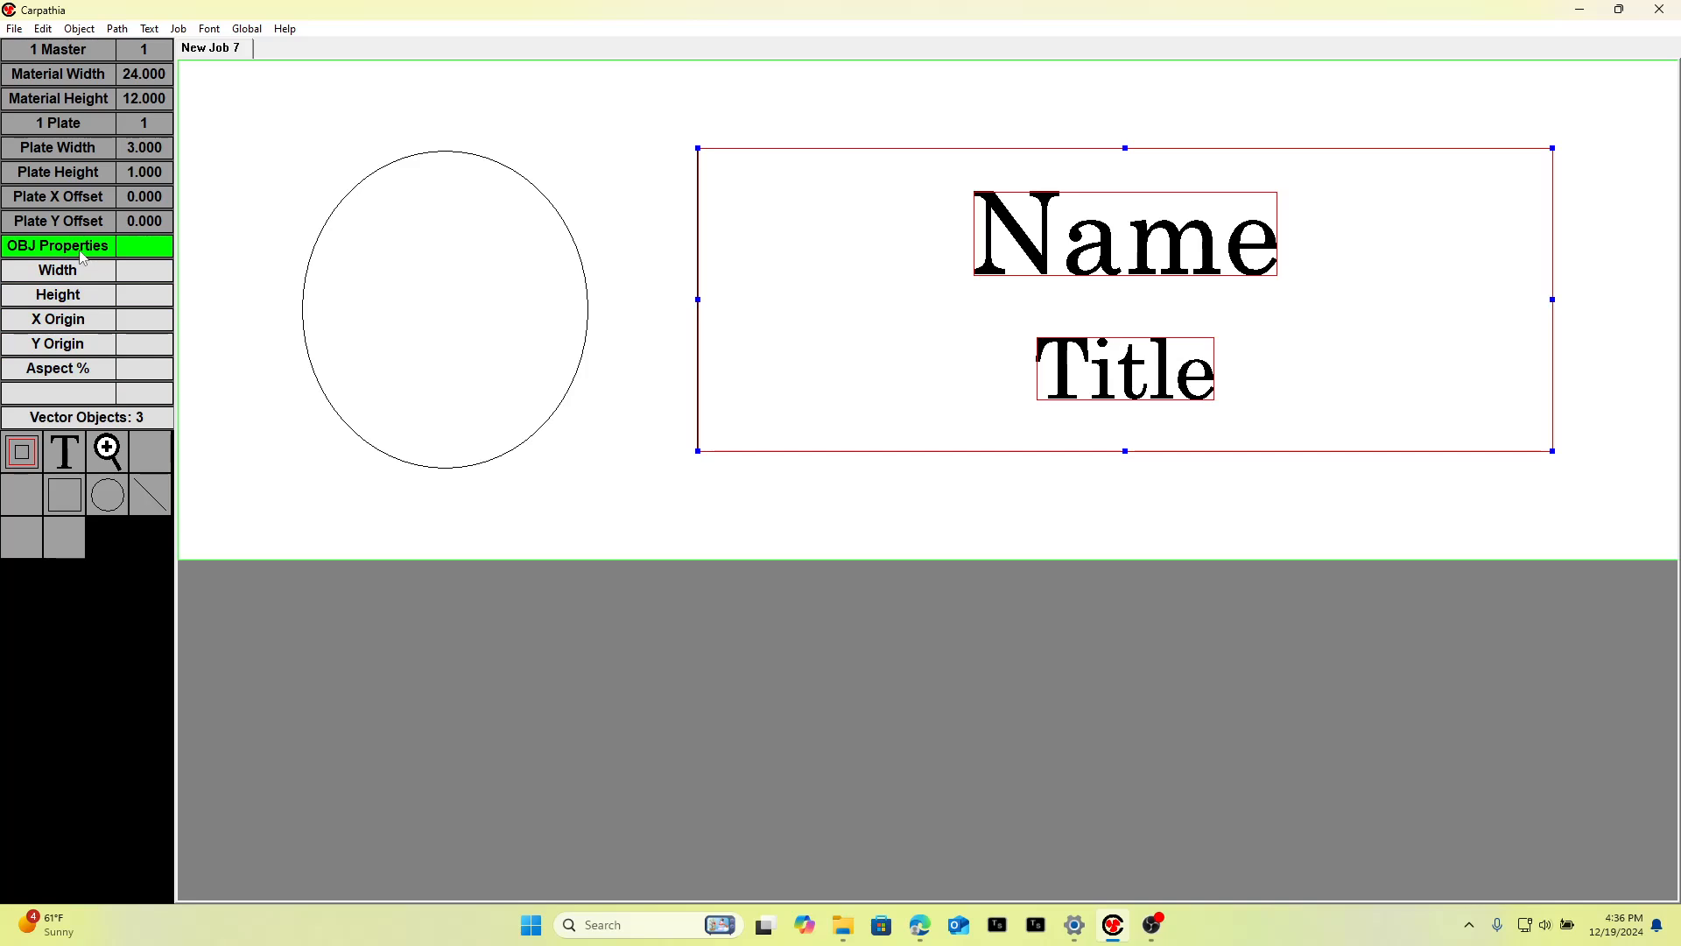
{"action": "left_click", "coordinate": [83, 253]}
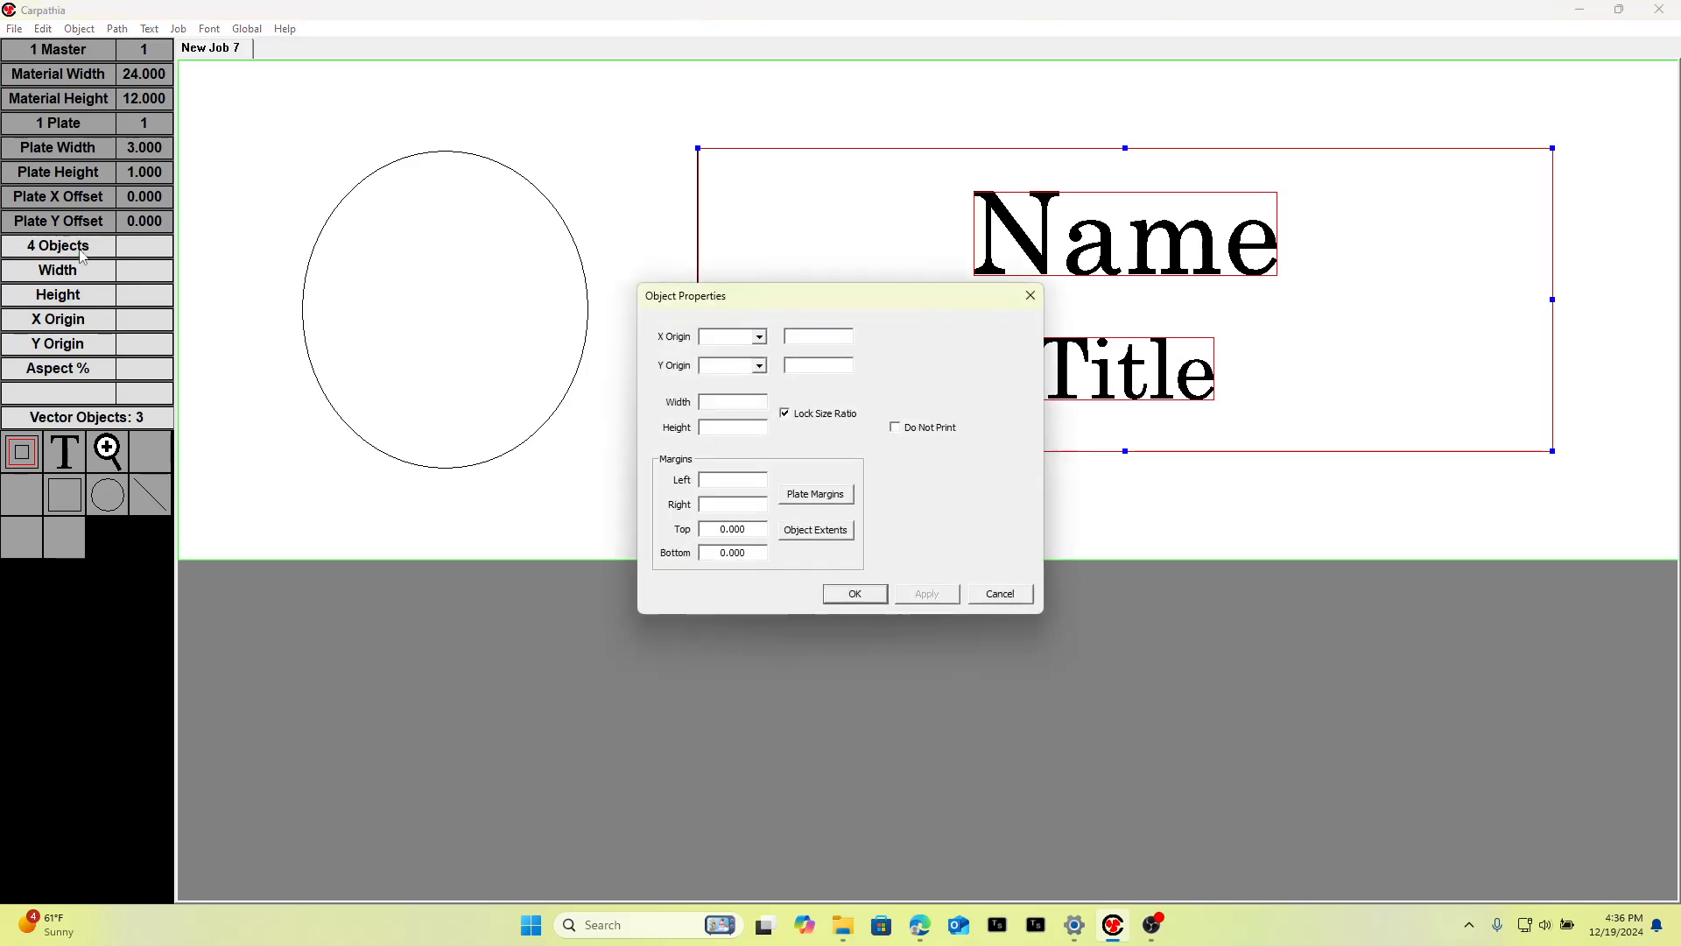
{"action": "left_click", "coordinate": [808, 537]}
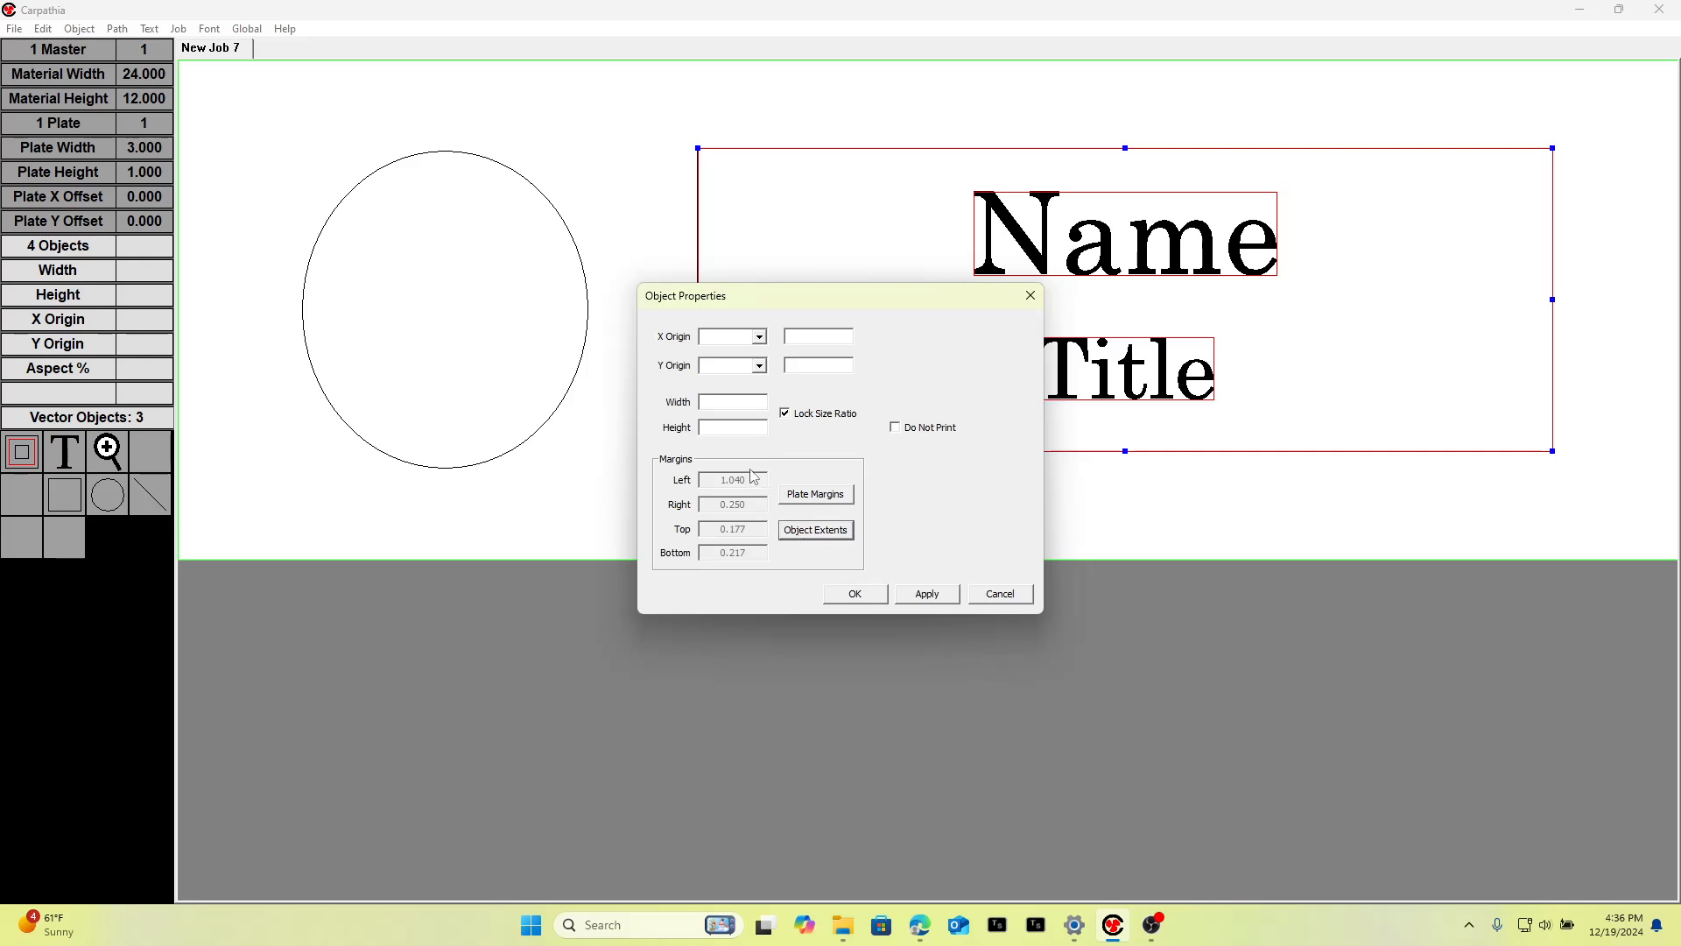
{"action": "left_click", "coordinate": [872, 598]}
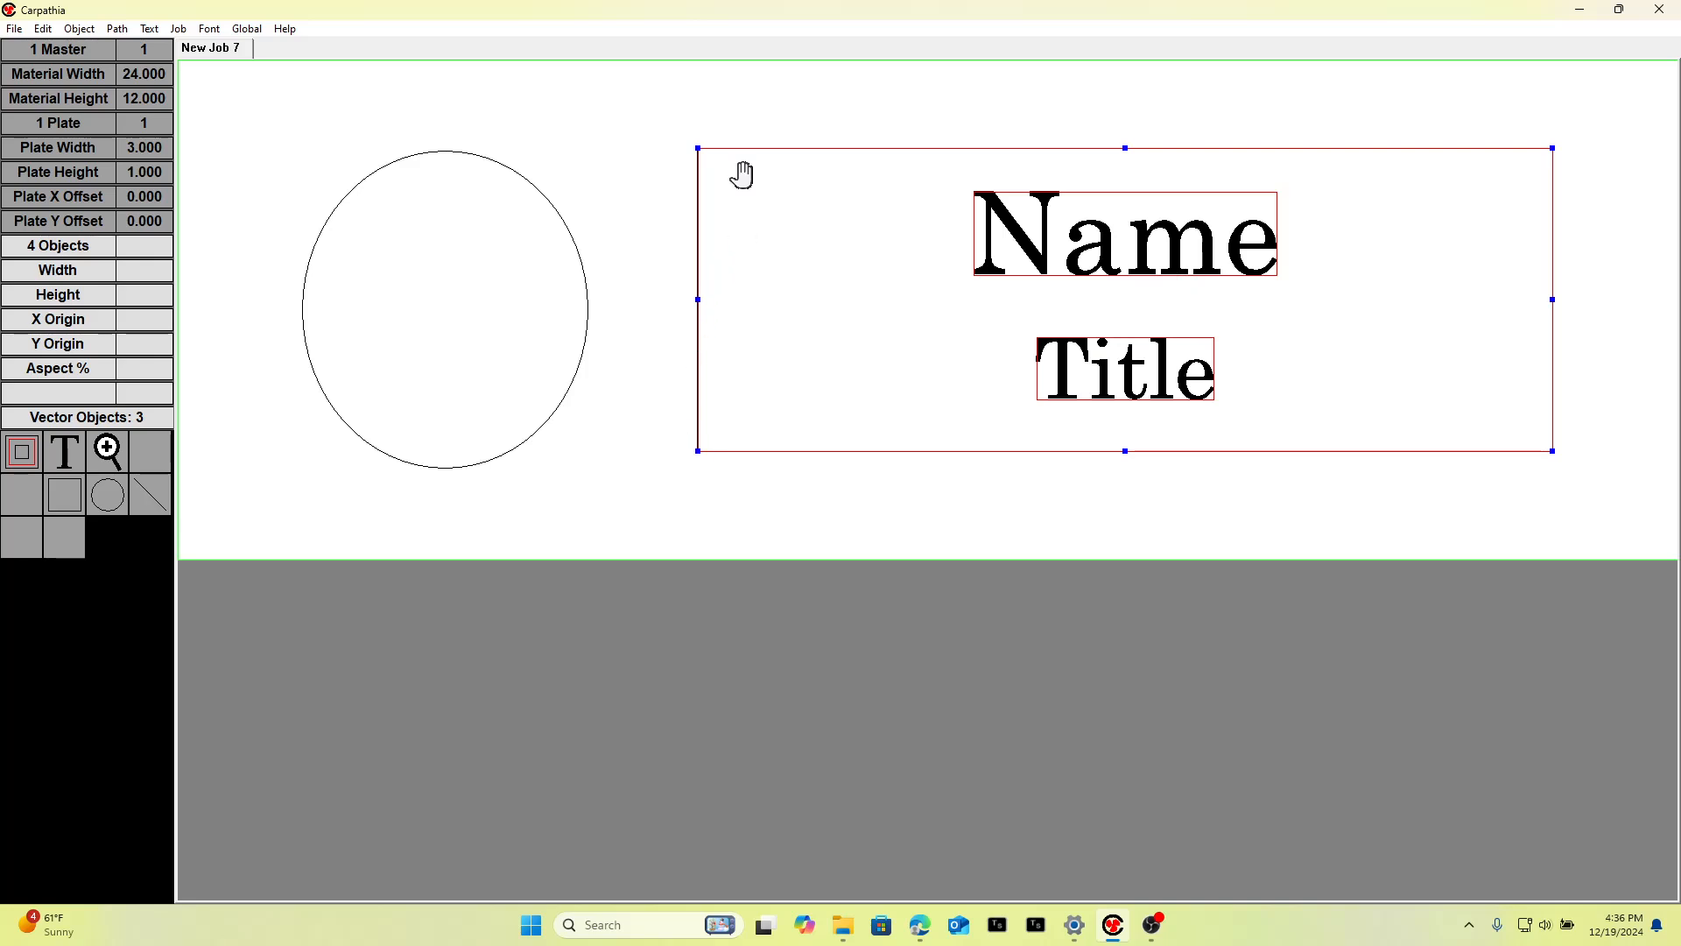
{"action": "left_click", "coordinate": [1589, 387]}
{"action": "mouse_move", "coordinate": [1209, 274]}
{"action": "left_mouse_down"}
{"action": "mouse_move", "coordinate": [931, 278]}
{"action": "mouse_move", "coordinate": [1115, 224]}
{"action": "mouse_move", "coordinate": [953, 233]}
{"action": "mouse_move", "coordinate": [927, 289]}
{"action": "mouse_move", "coordinate": [933, 434]}
{"action": "mouse_move", "coordinate": [1471, 386]}
{"action": "mouse_move", "coordinate": [1182, 229]}
{"action": "mouse_move", "coordinate": [1196, 273]}
{"action": "left_mouse_up"}
{"action": "key", "text": "ctrl+z"}
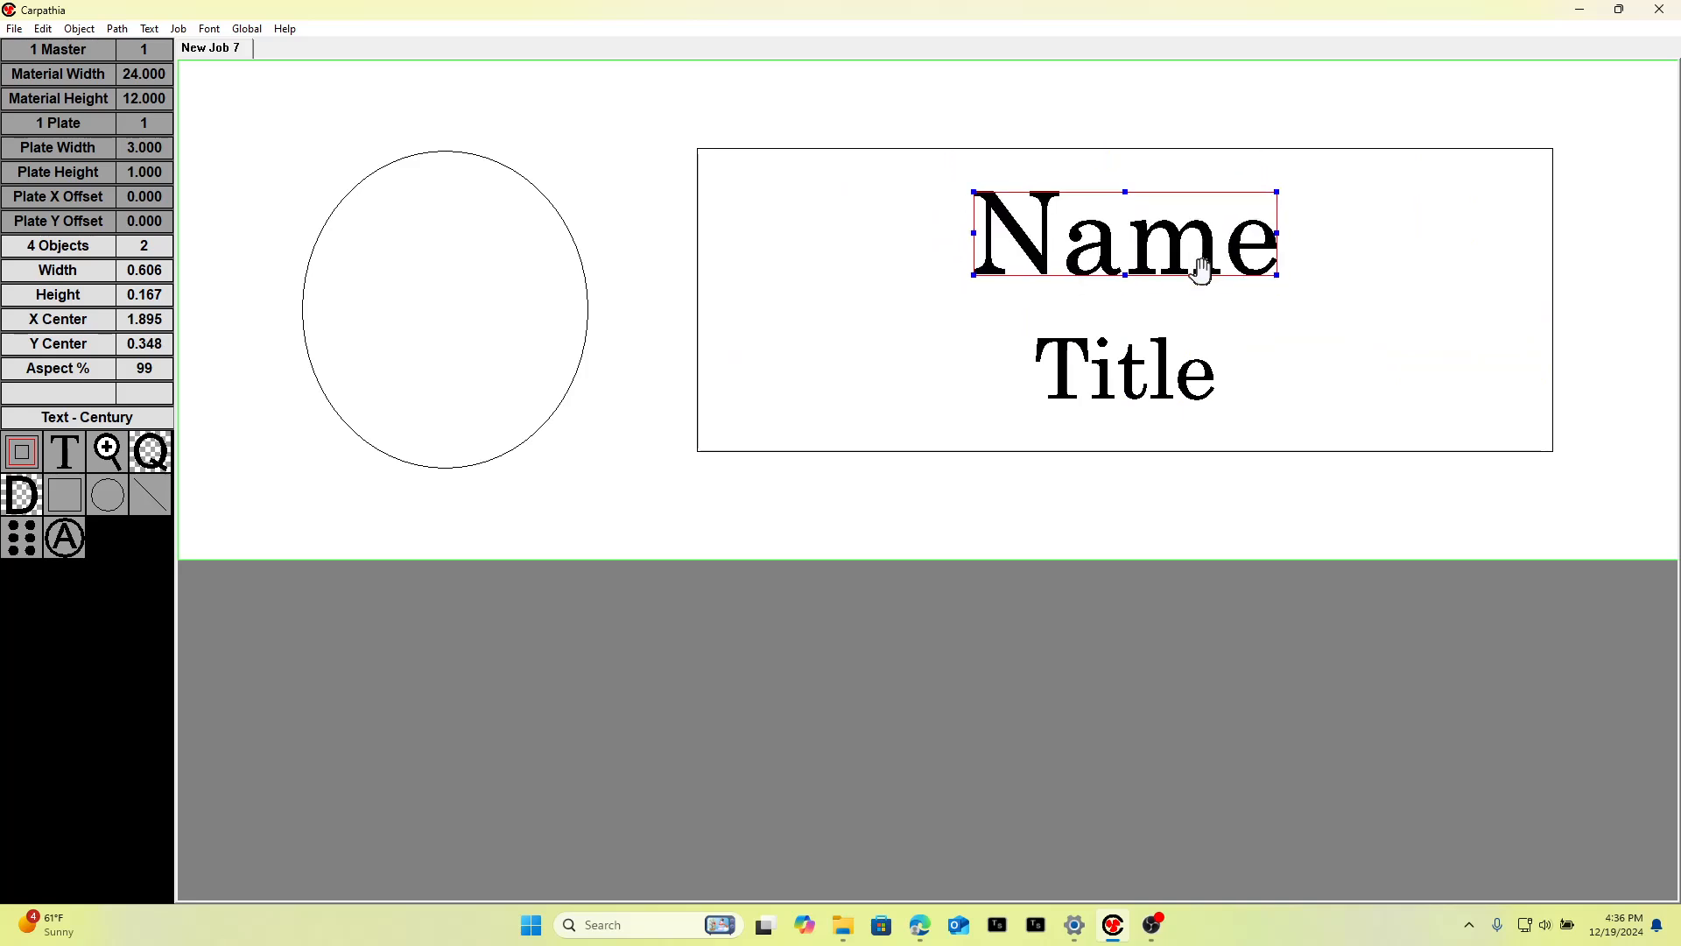
Delete the rectangle surrounding the text.
{"action": "left_click", "coordinate": [1127, 151]}
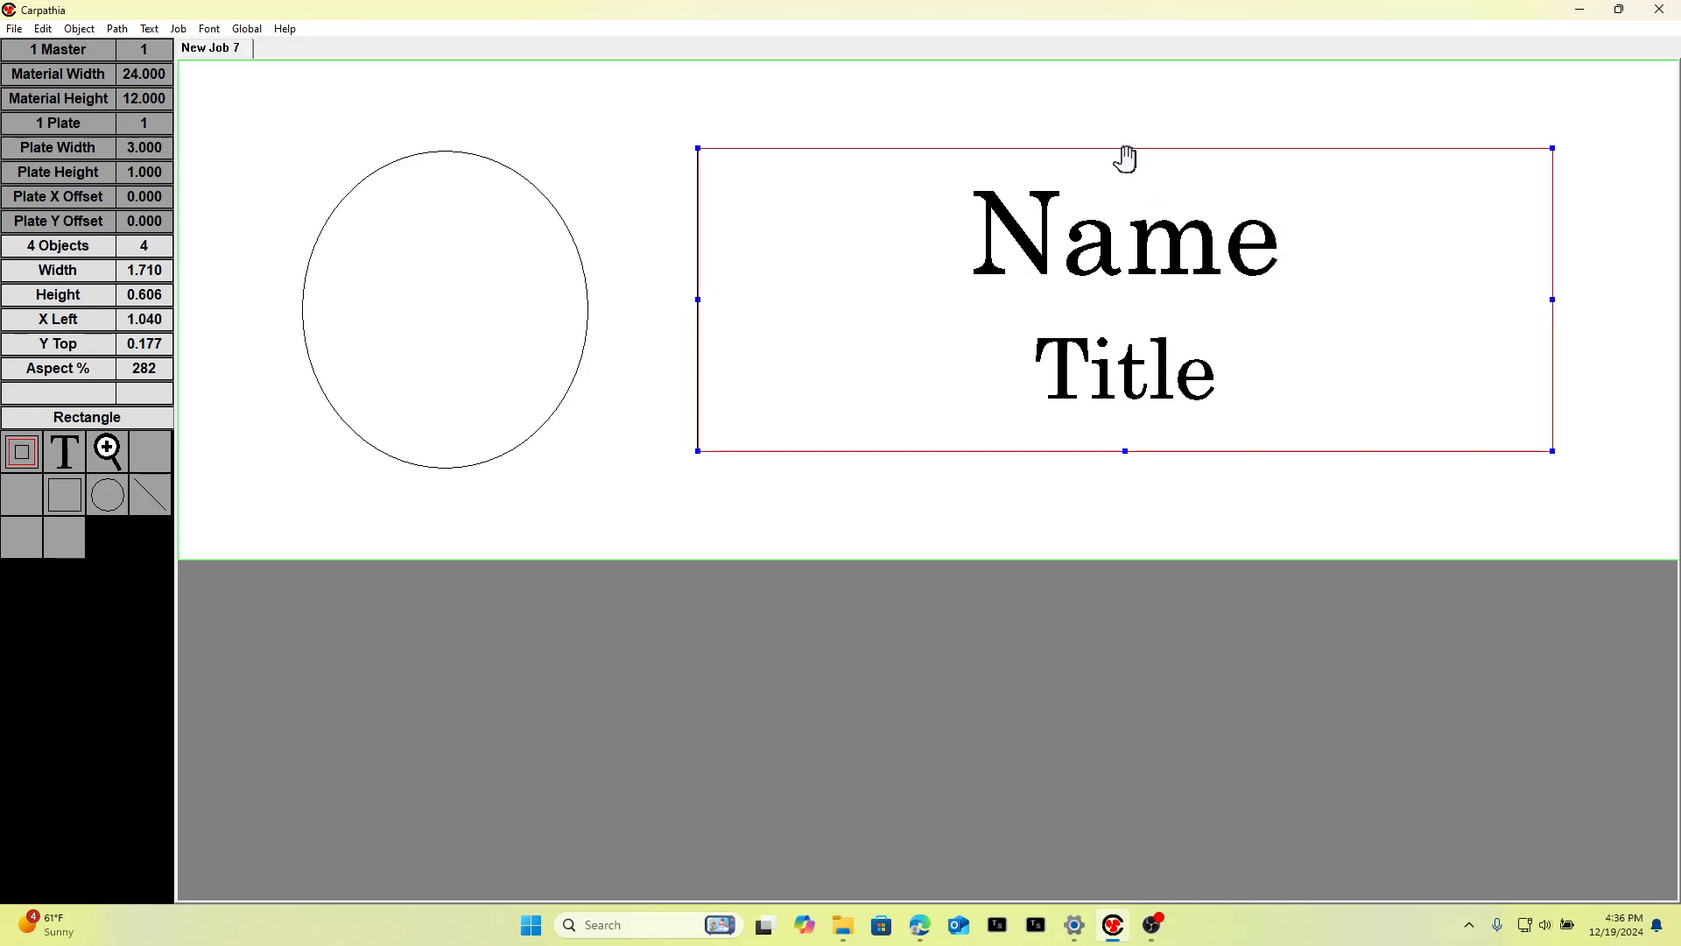
{"action": "key", "text": "Delete"}
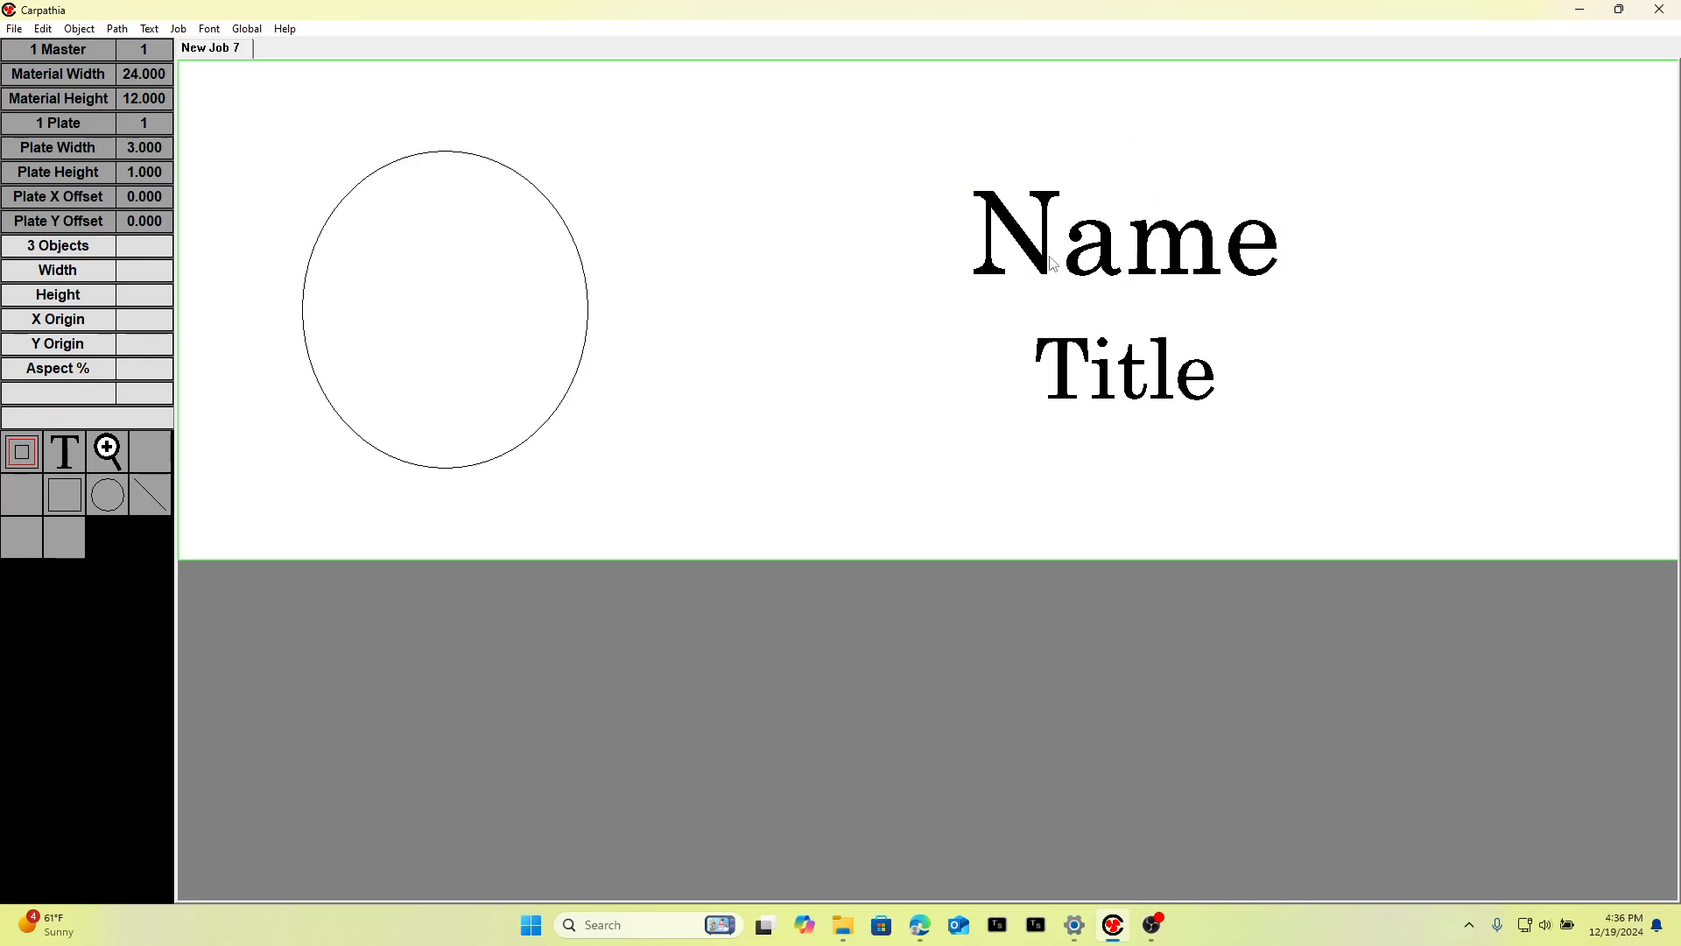
{"action": "left_click_drag", "start_coordinate": [908, 150], "coordinate": [1313, 503]}
{"action": "left_click_drag", "start_coordinate": [1096, 368], "coordinate": [1193, 416]}
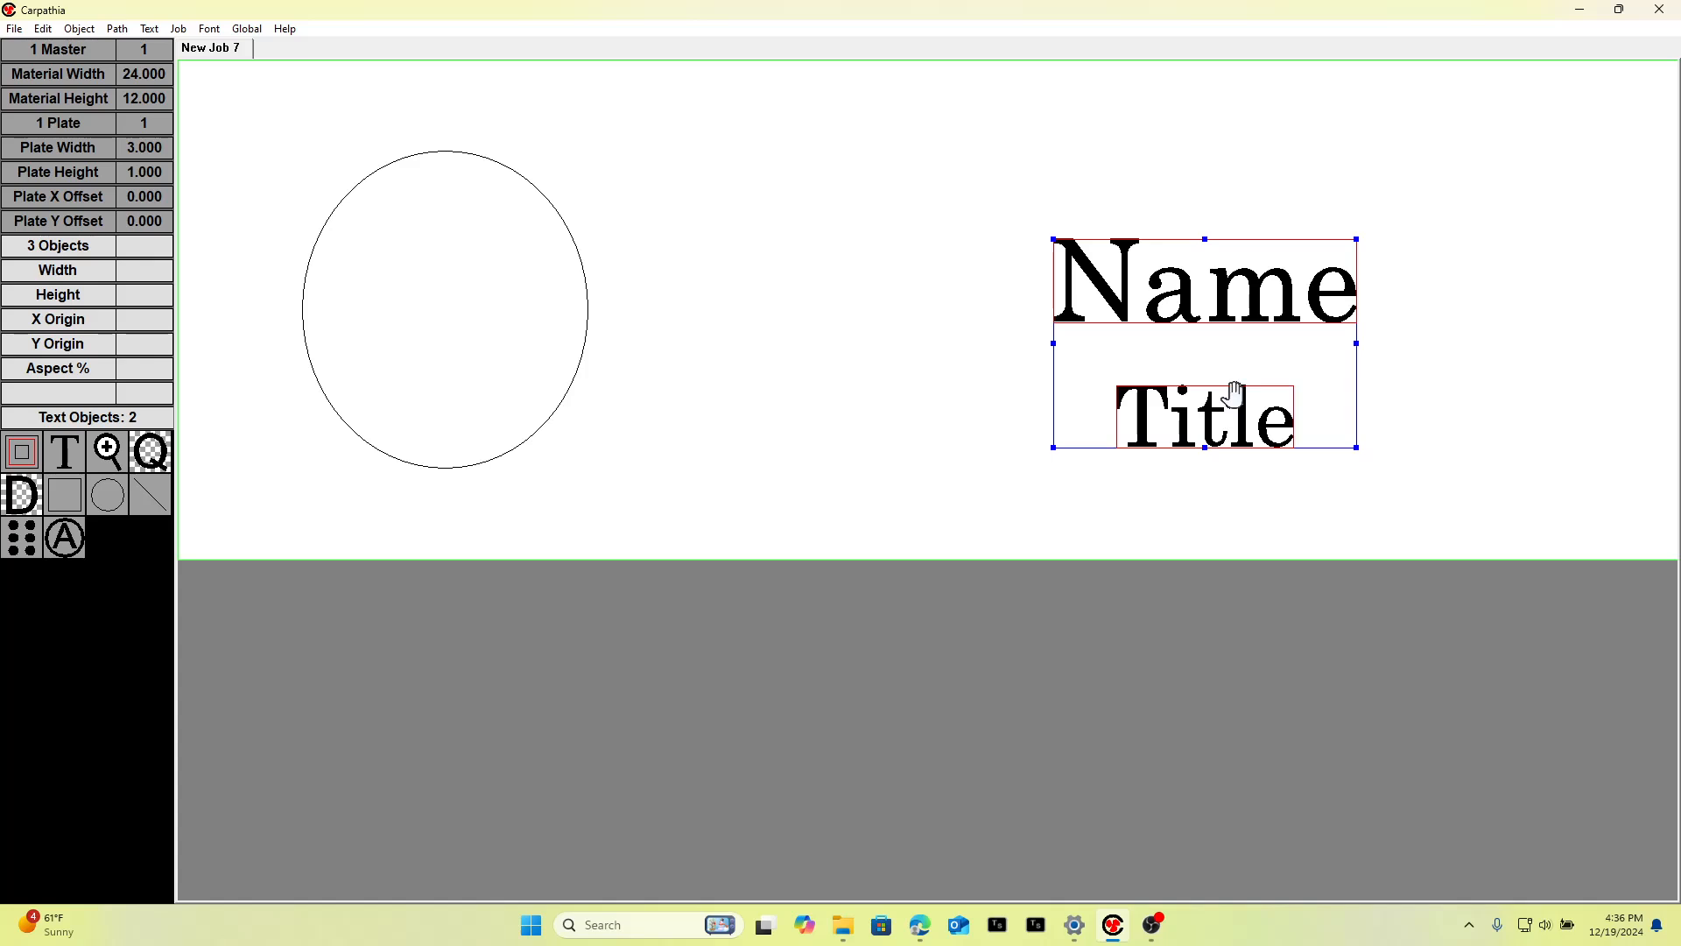
{"action": "left_click", "coordinate": [929, 247]}
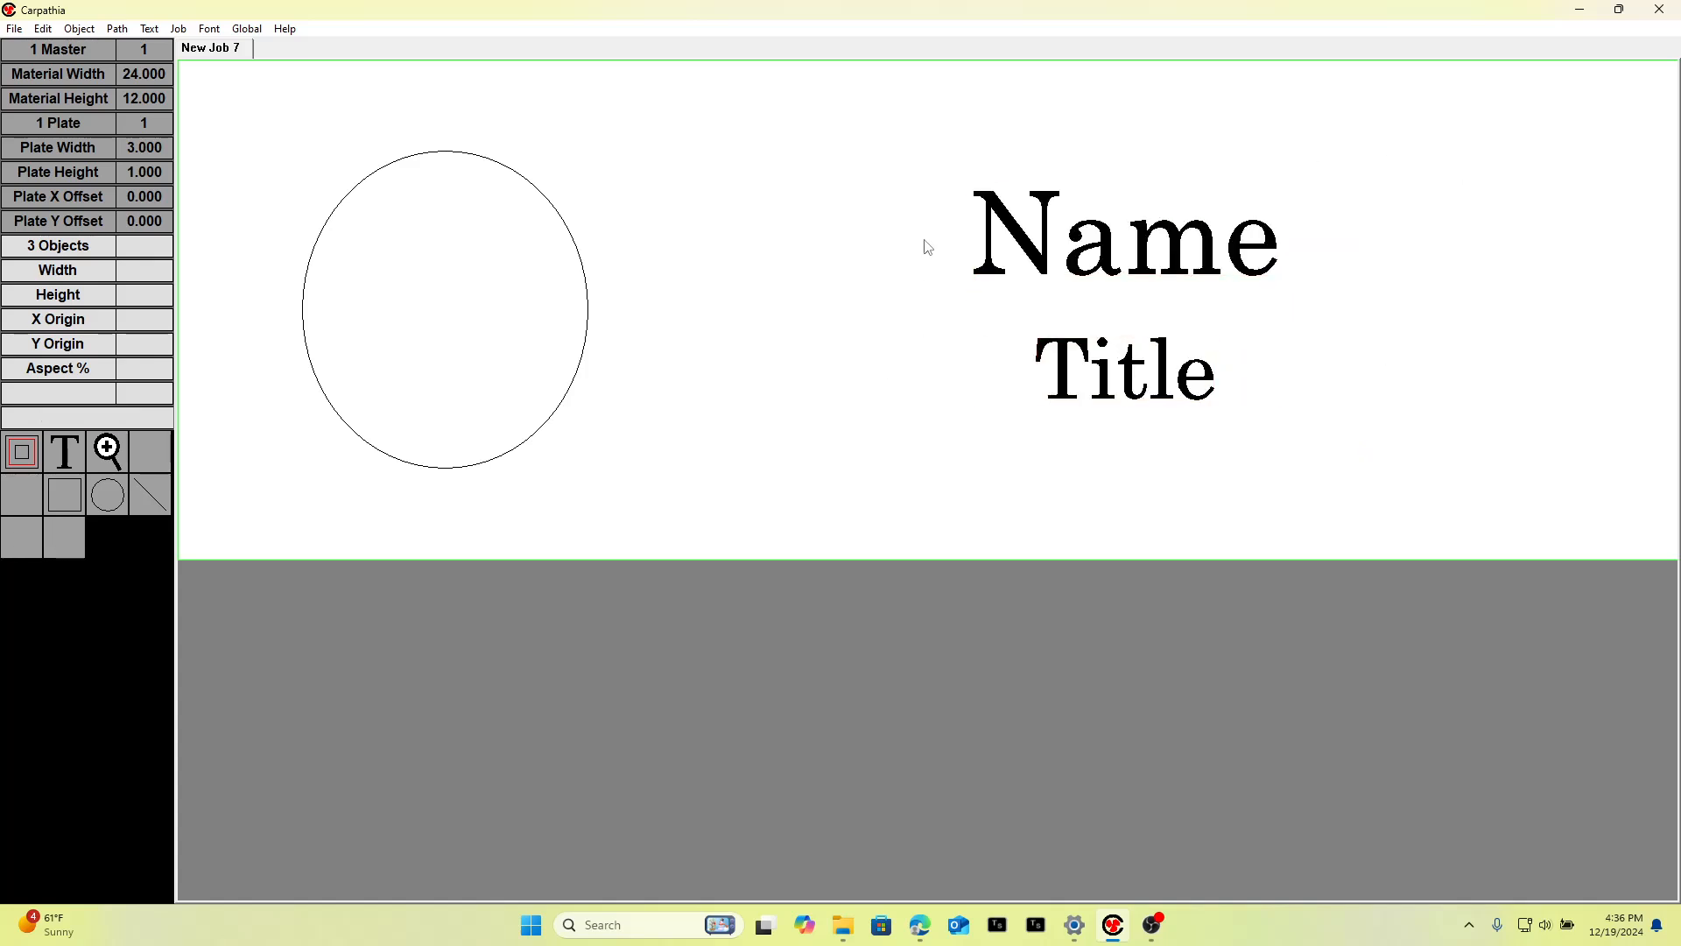
Replace the Name text with a long string of random characters to test how it fits.
{"action": "left_click_drag", "start_coordinate": [926, 178], "coordinate": [1378, 302]}
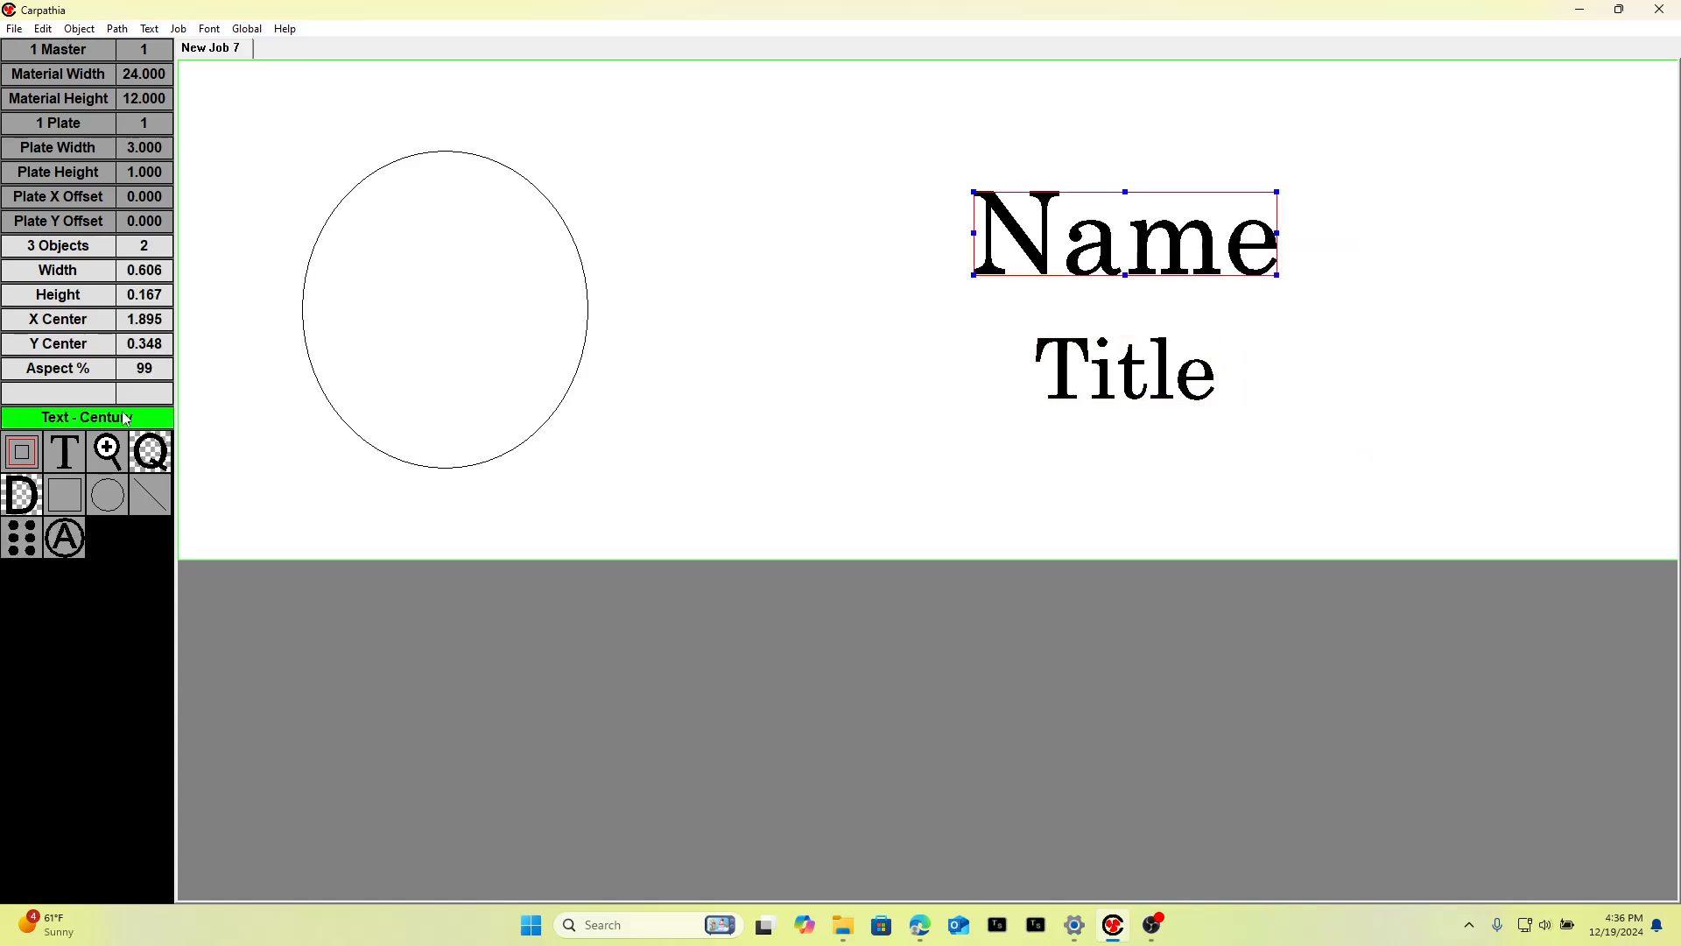
{"action": "left_click", "coordinate": [70, 422]}
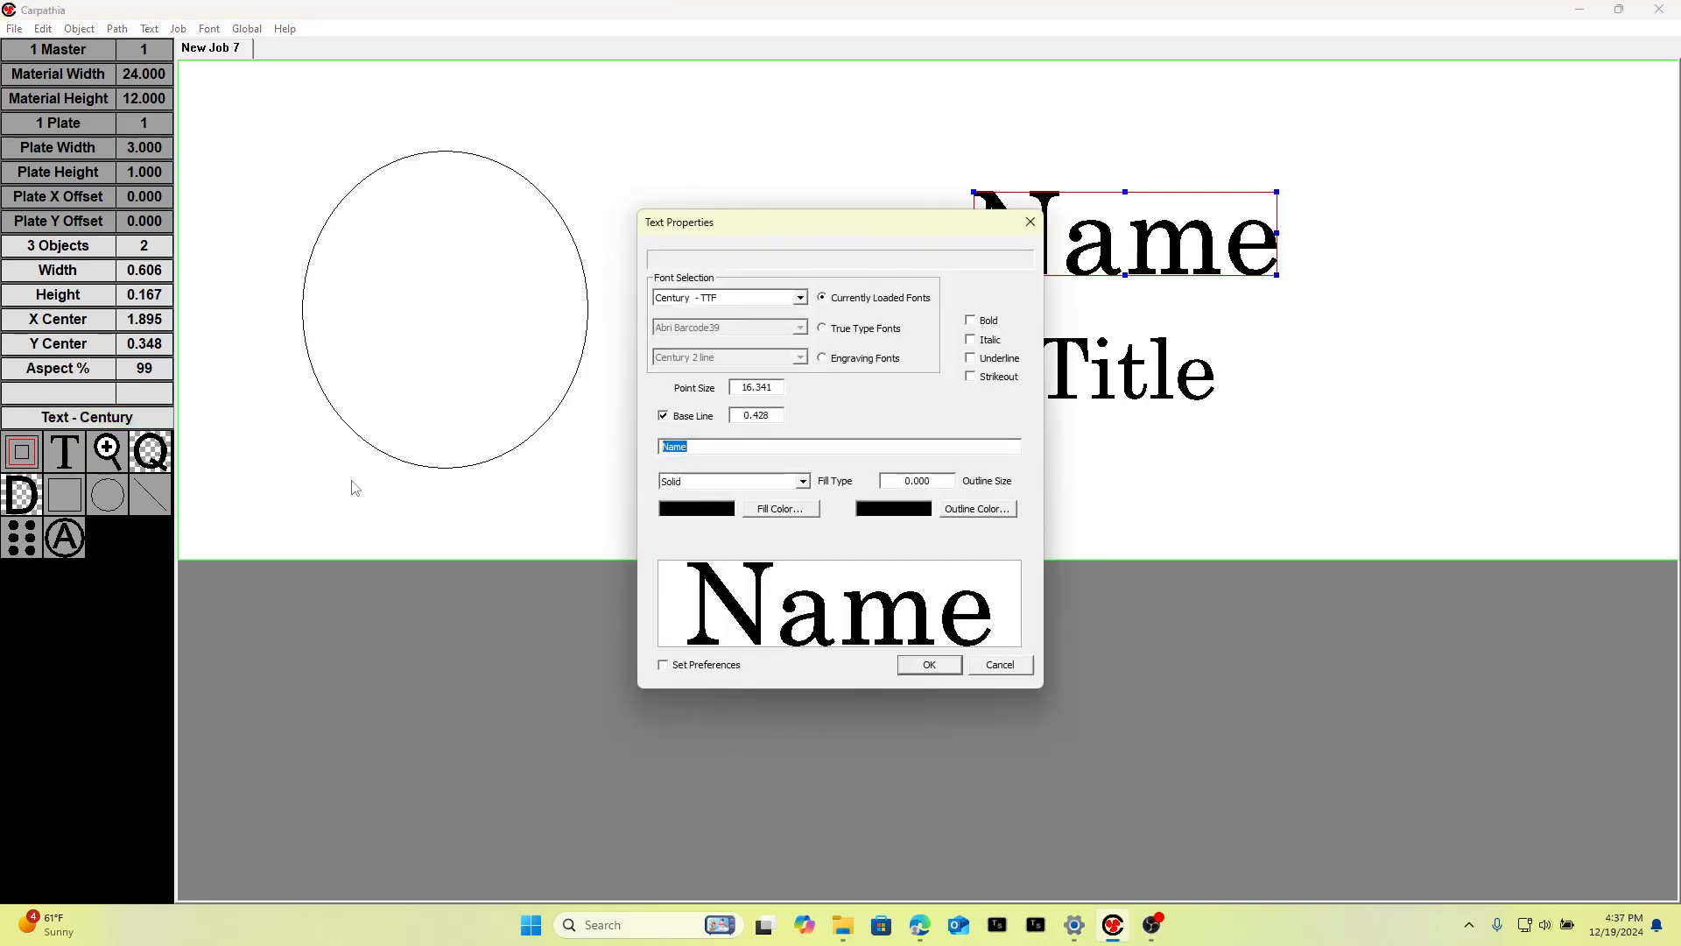
{"action": "type", "text": "fjlwfkejw;lafkjfla;kfjafl;k"}
{"action": "type", "text": "jlk;jwea;flkjawf;lkjffew;lkwe"}
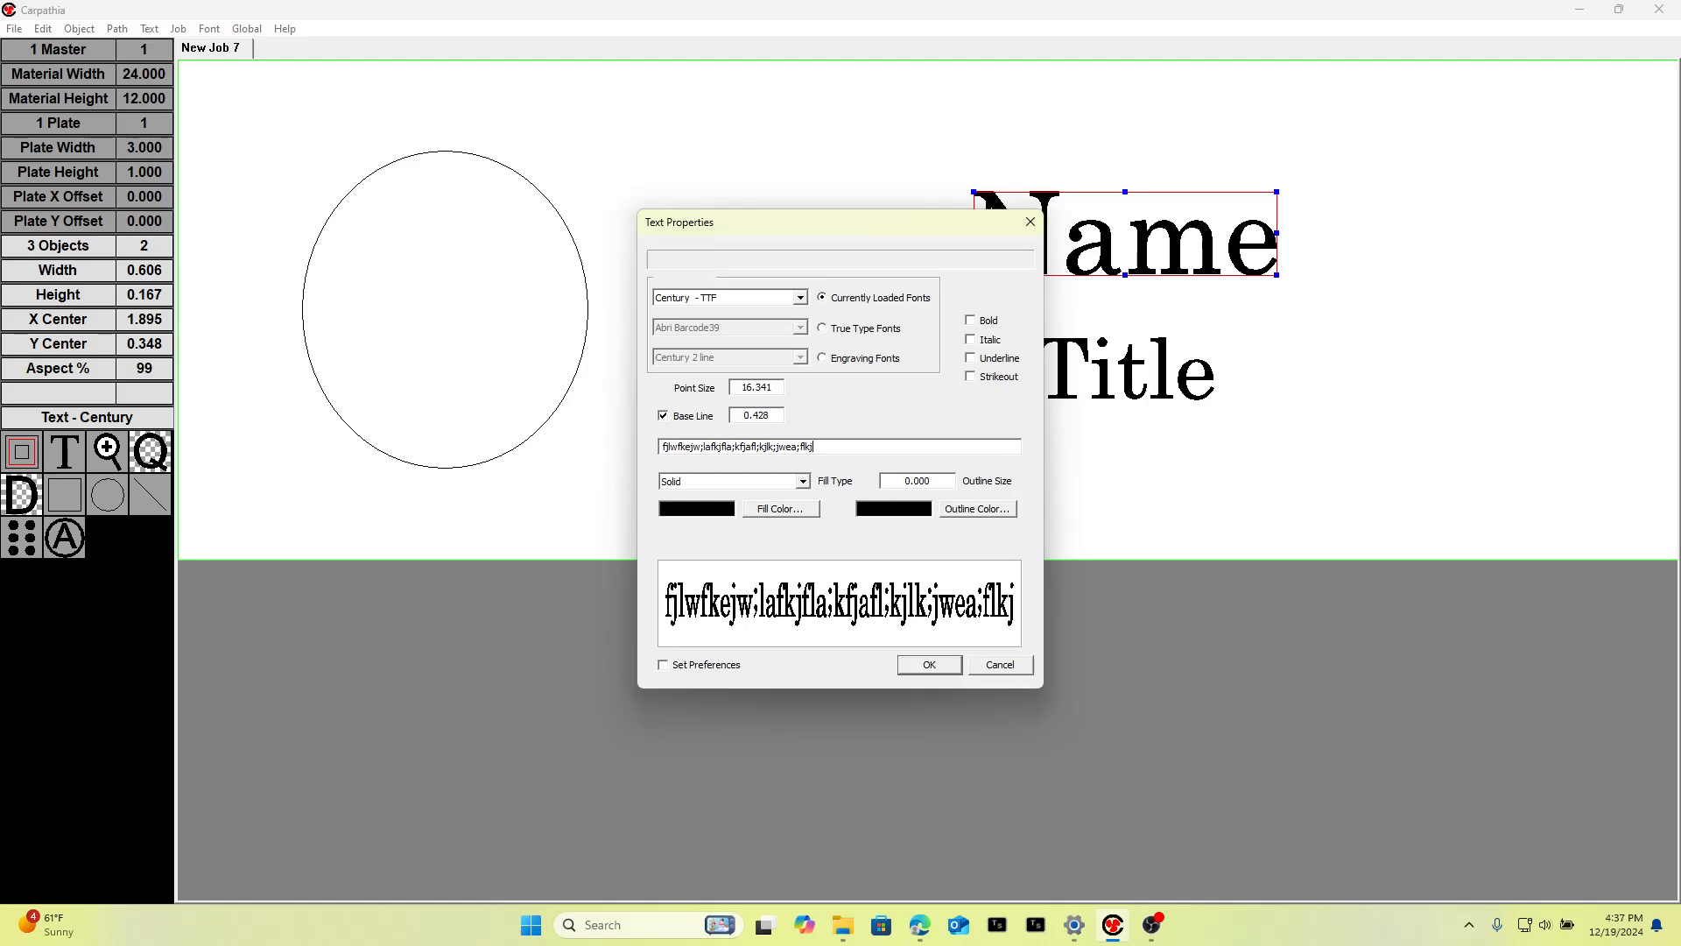
{"action": "left_click", "coordinate": [929, 665]}
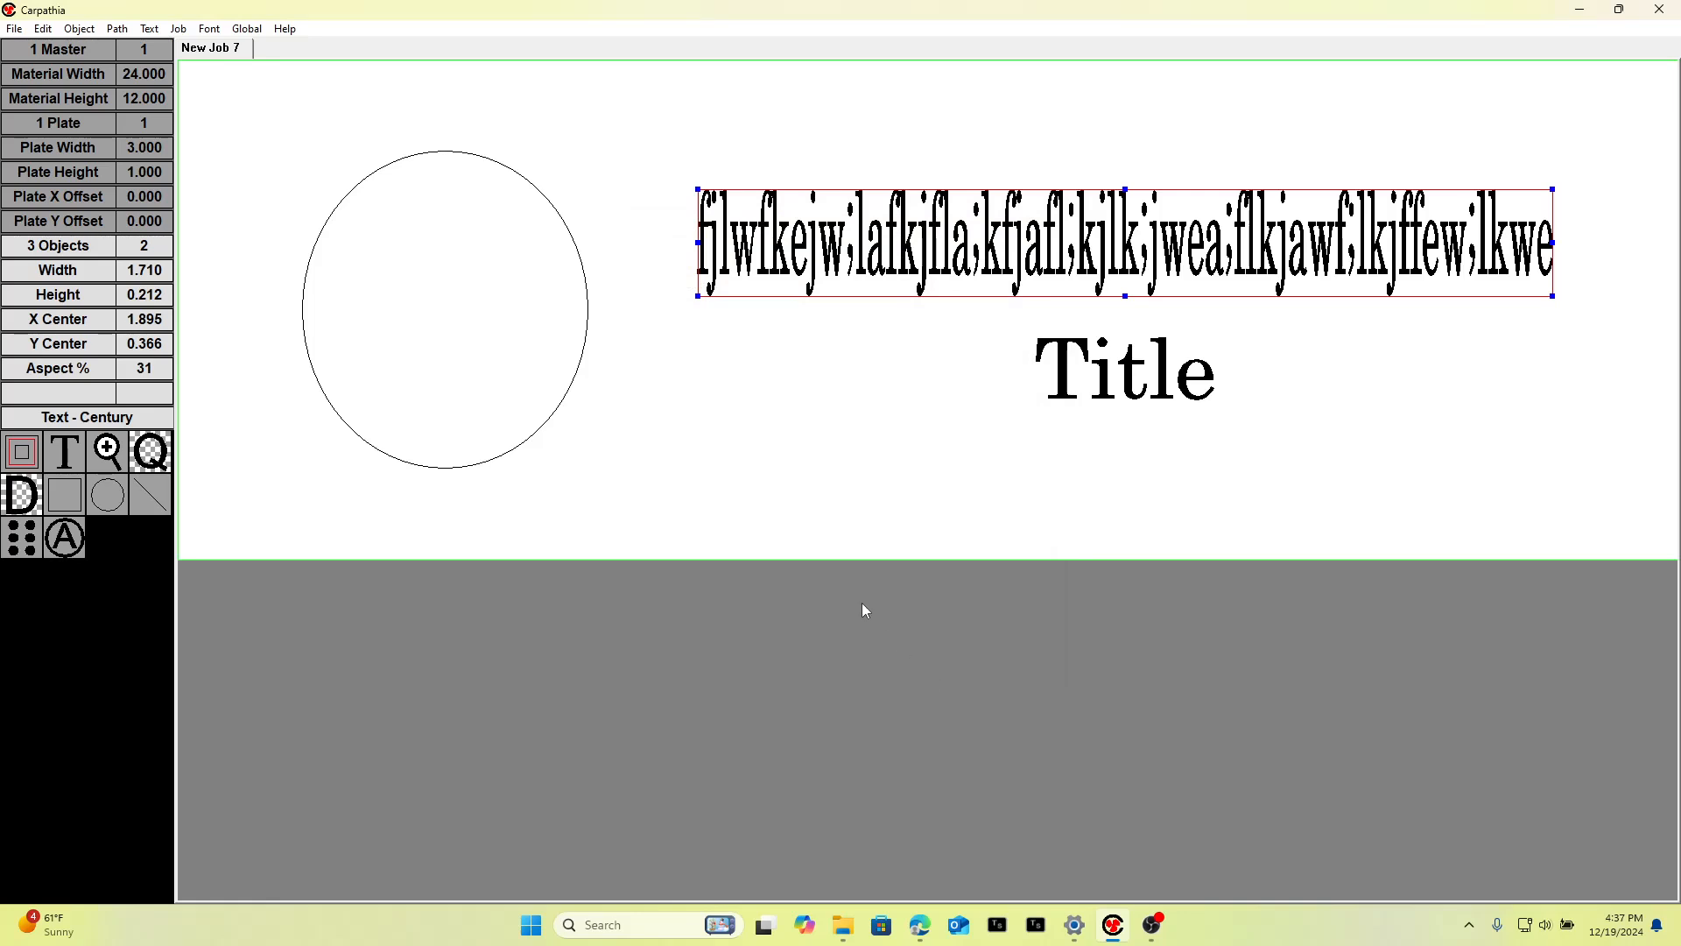
Set the plate's left and right margins to 0.1 with the ellipse selected.
{"action": "left_click", "coordinate": [493, 404]}
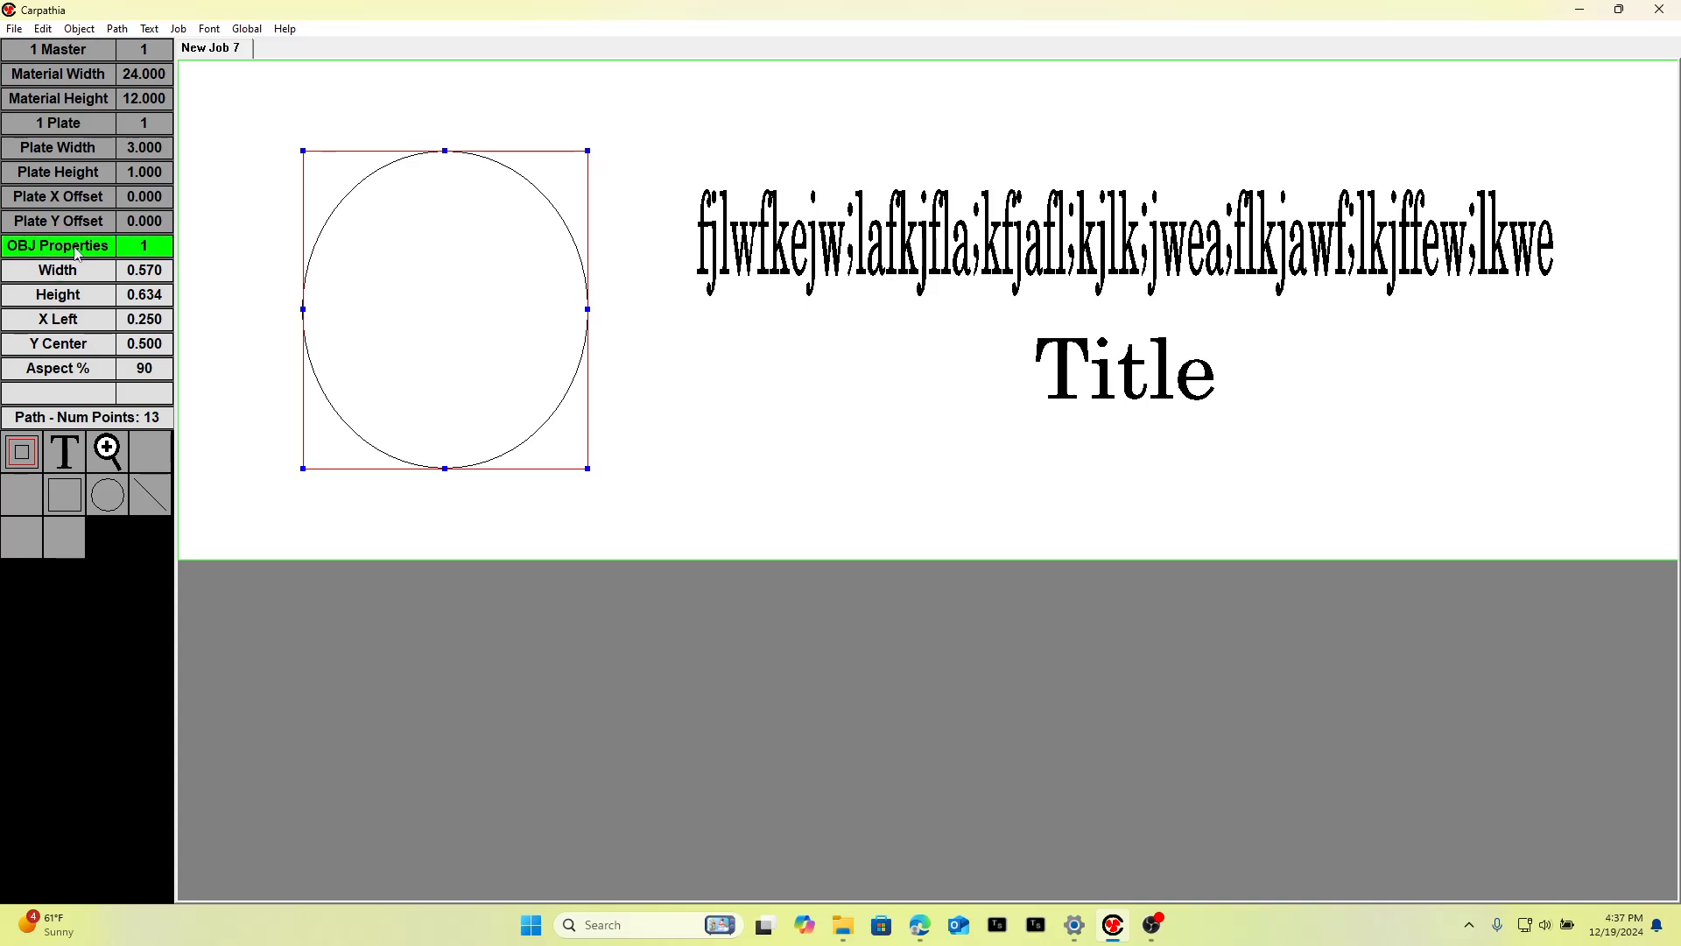
{"action": "left_click", "coordinate": [63, 128]}
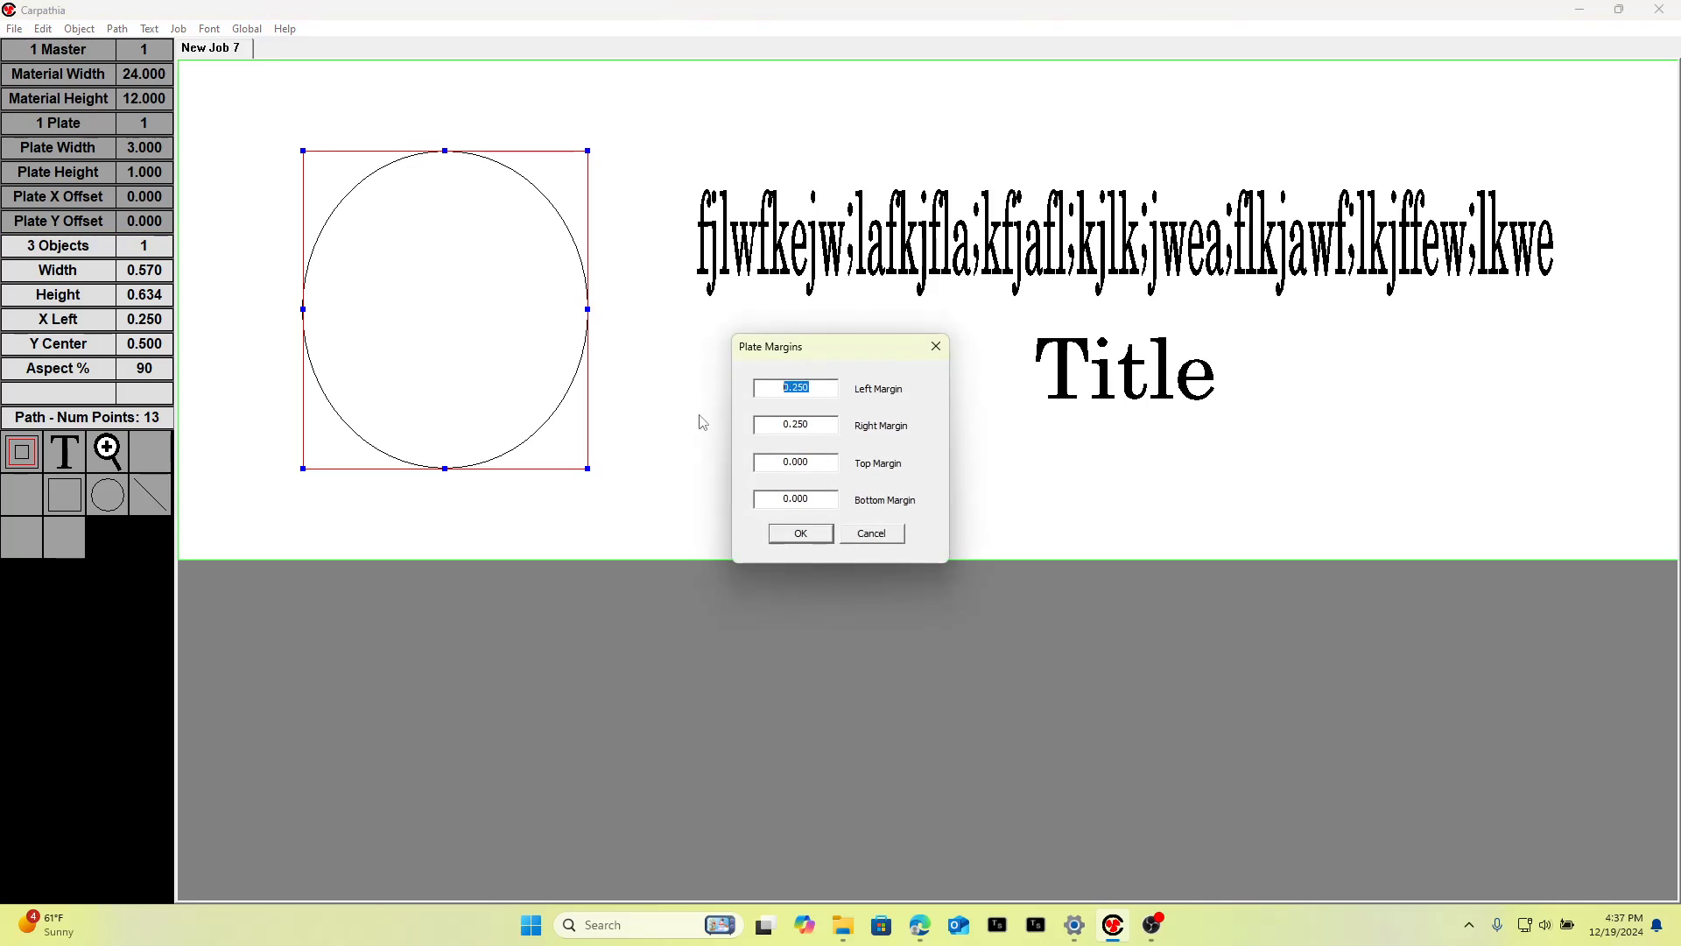
{"action": "type", "text": ".1"}
{"action": "double_click", "coordinate": [812, 423]}
{"action": "type", "text": ".1"}
{"action": "left_click", "coordinate": [801, 533]}
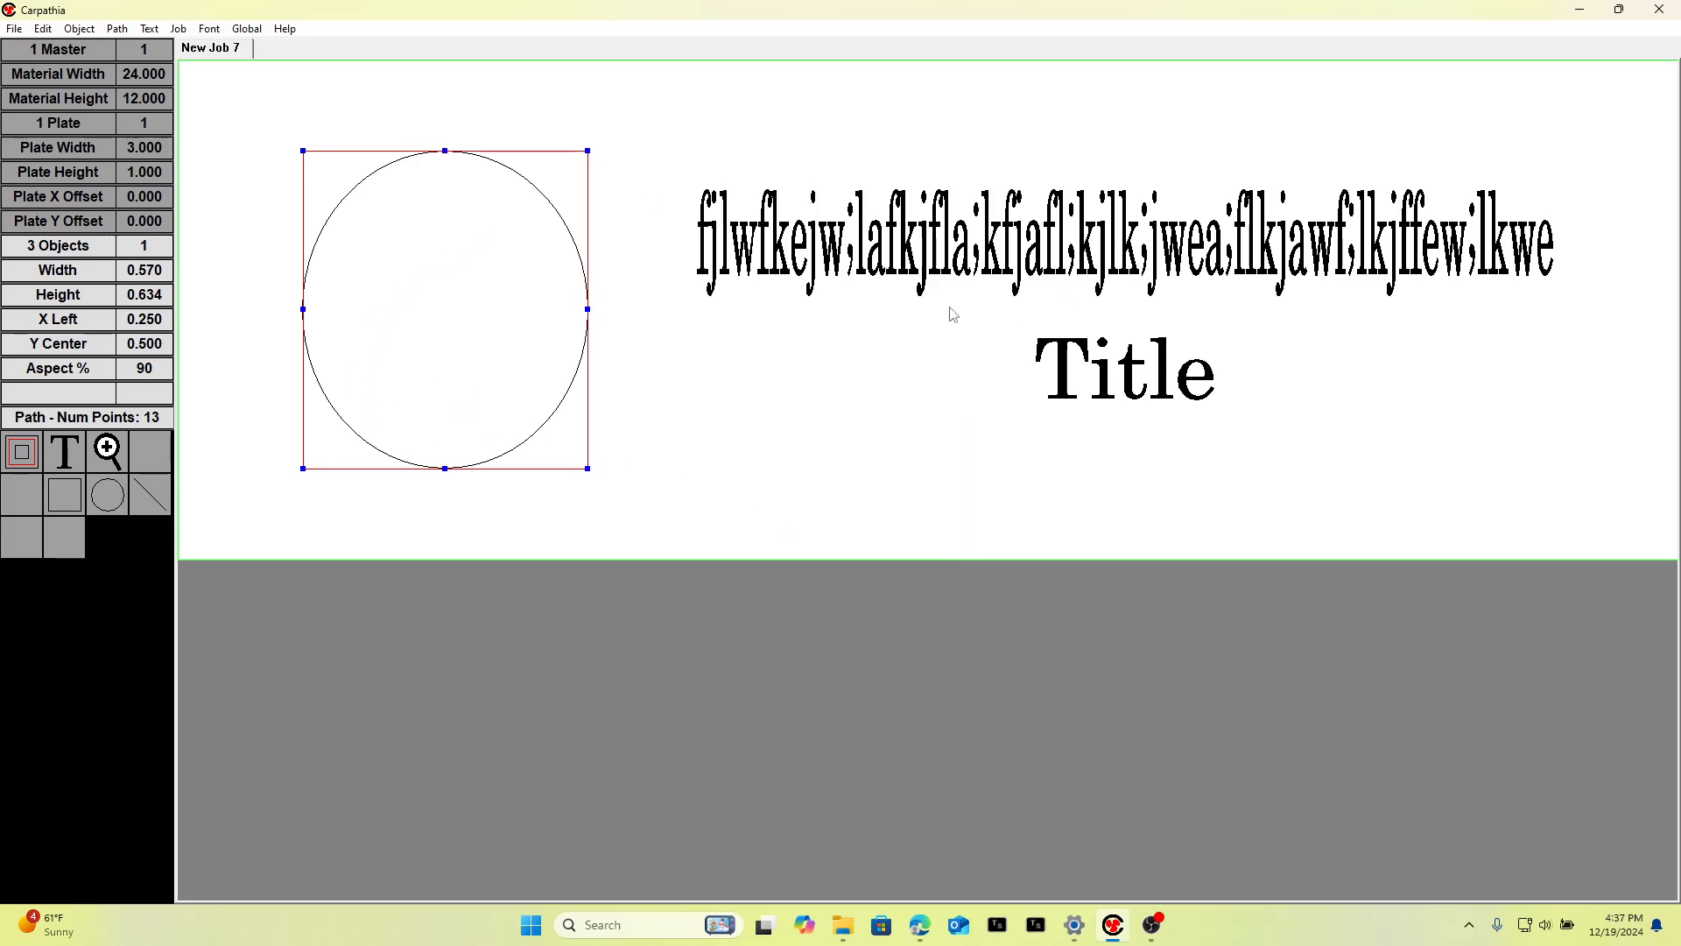
{"action": "left_click", "coordinate": [962, 125]}
{"action": "left_click", "coordinate": [440, 313]}
{"action": "left_click", "coordinate": [775, 258]}
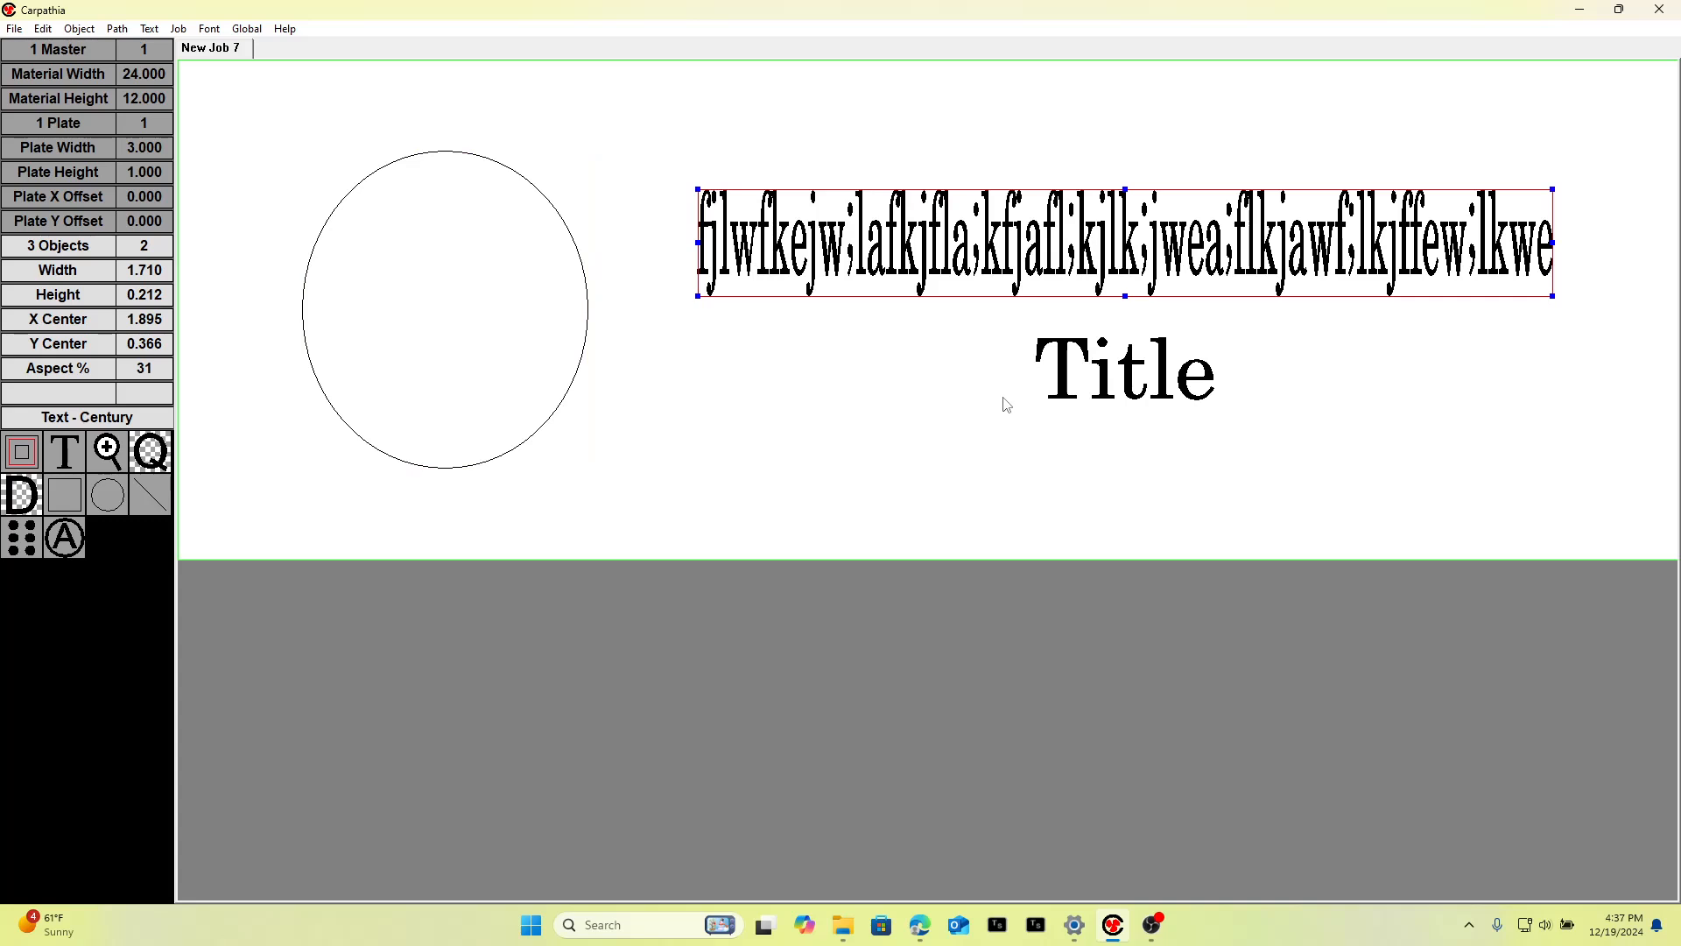
{"action": "left_click", "coordinate": [723, 538]}
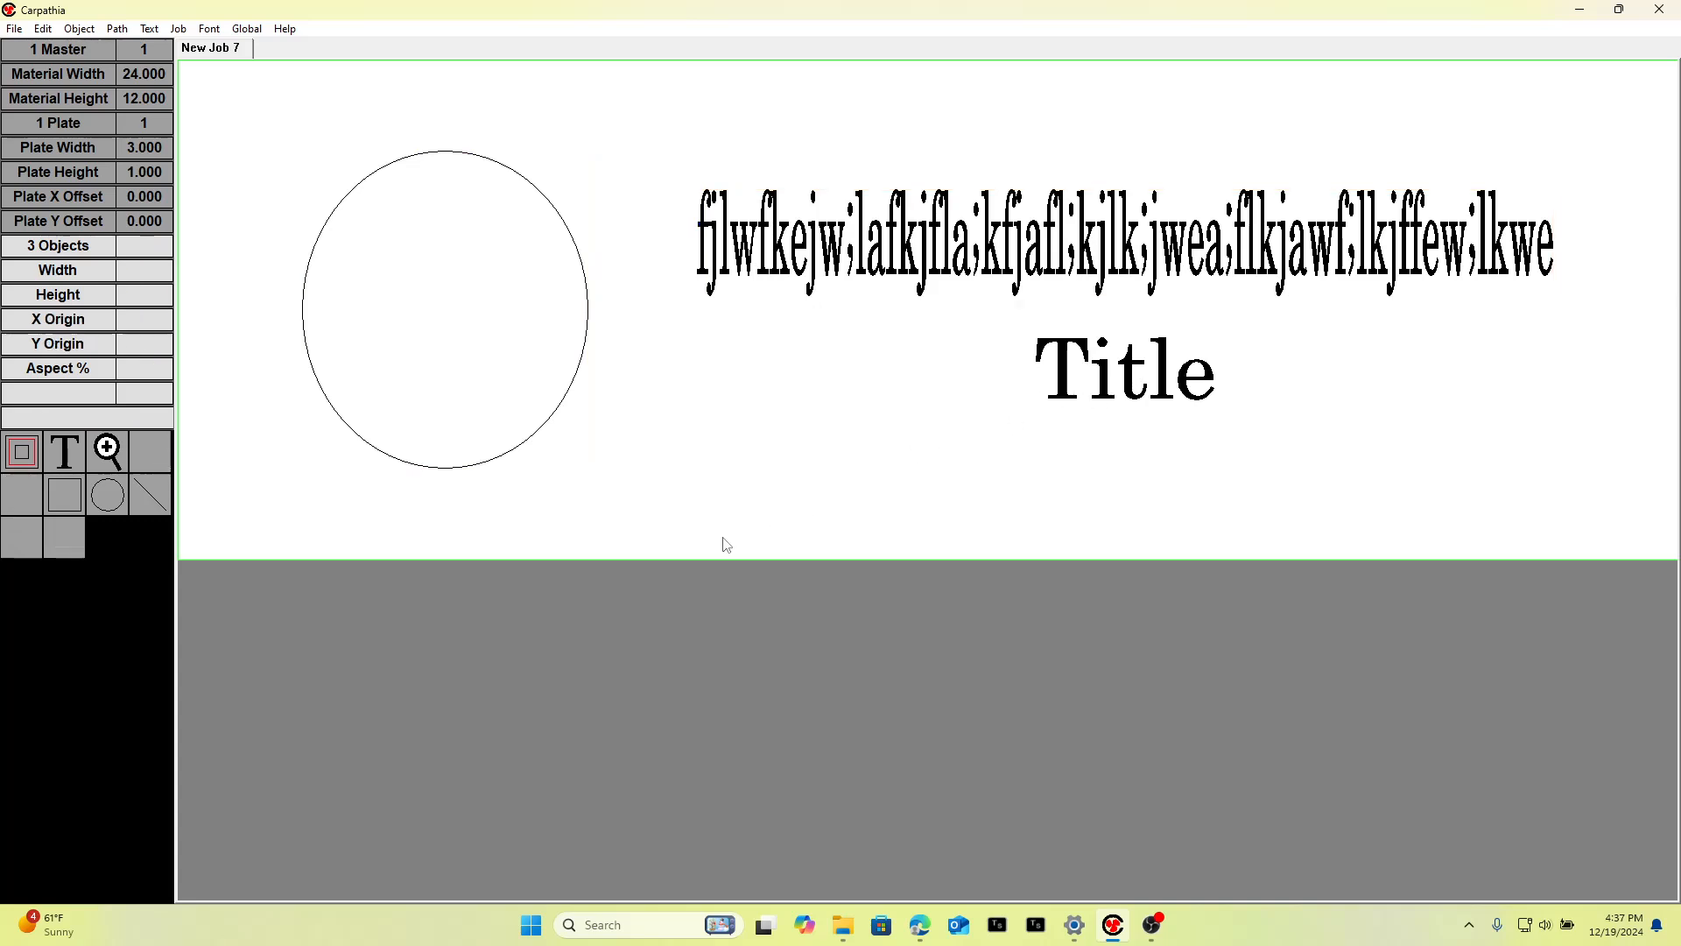
Add a new text line "dsl;kfdsfkjhaweflkjhawflkjahfelakjfhewaflkjheawflkjweafhlkjeaw" near the plate's bottom edge.
{"action": "left_click", "coordinate": [64, 451]}
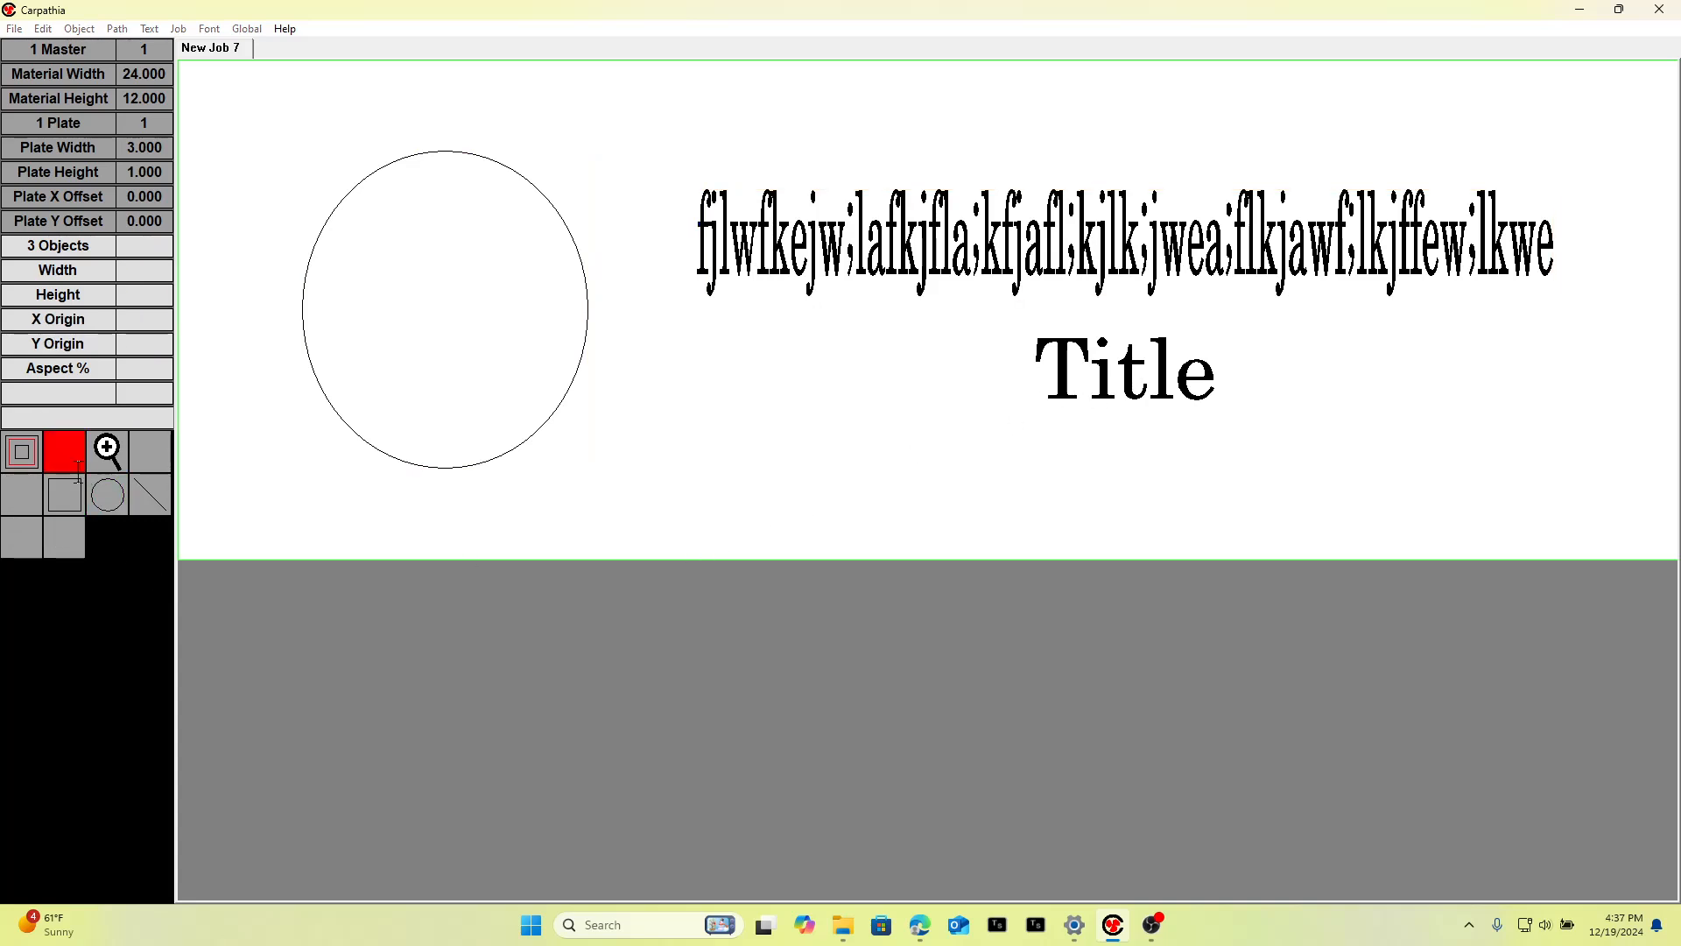
{"action": "left_click", "coordinate": [428, 550]}
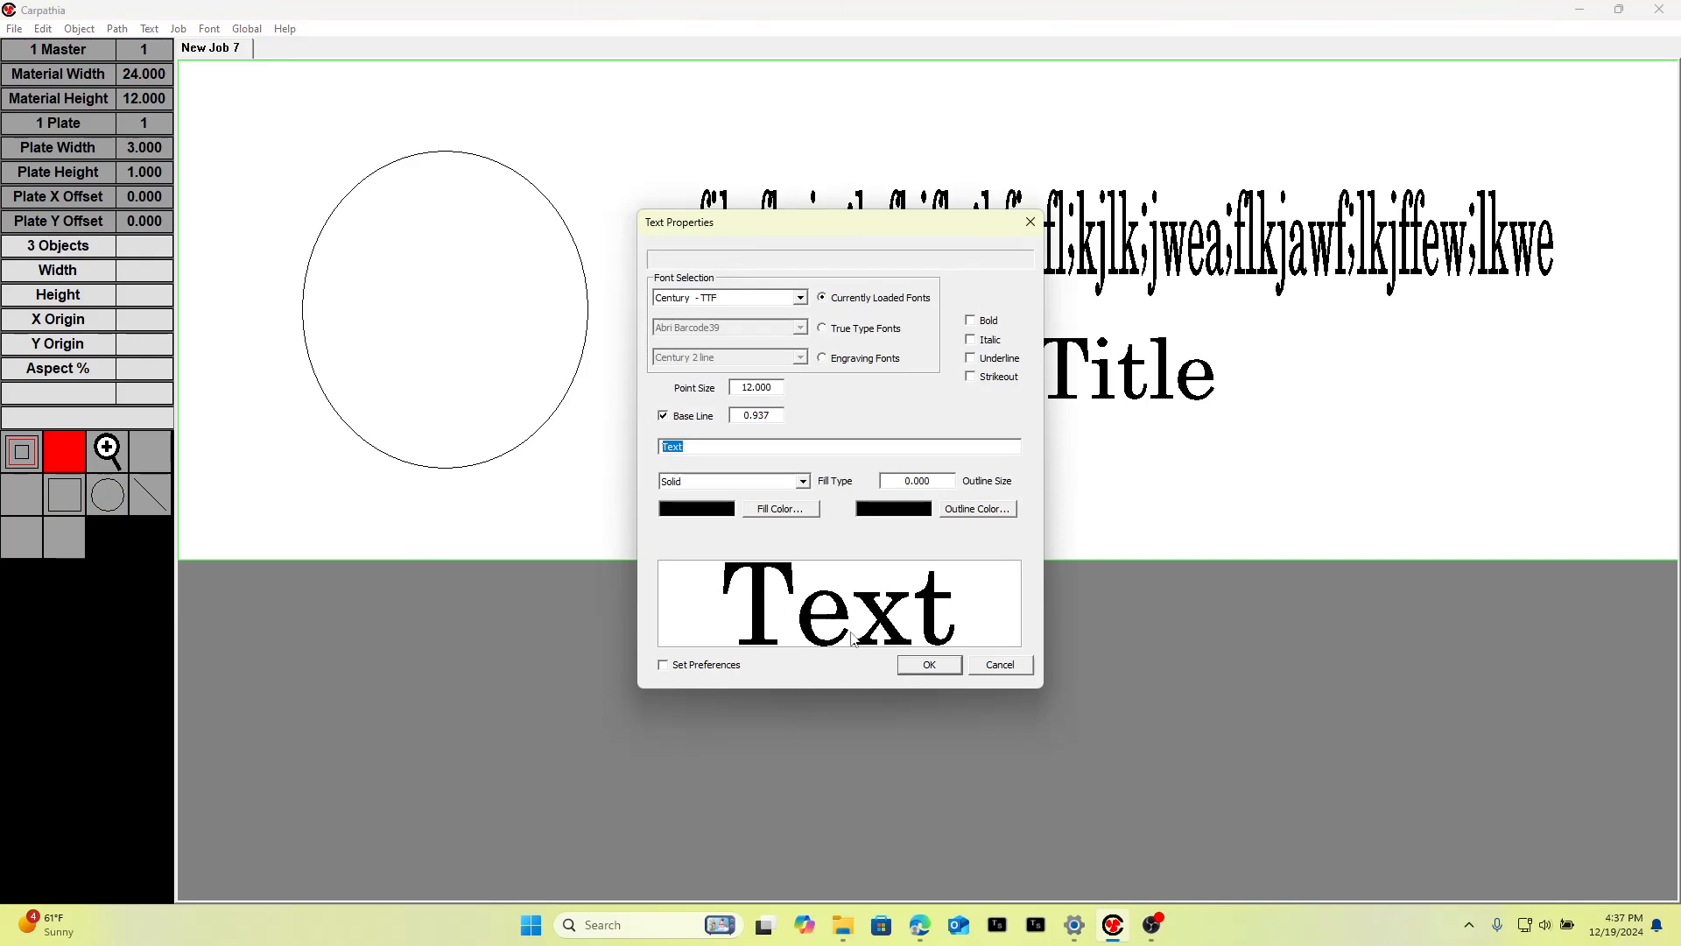
{"action": "type", "text": "dsl;kfdsfkjhaweflkjhawflkjahfelakjfhewaflkjheawflkjweafhlkjeaw"}
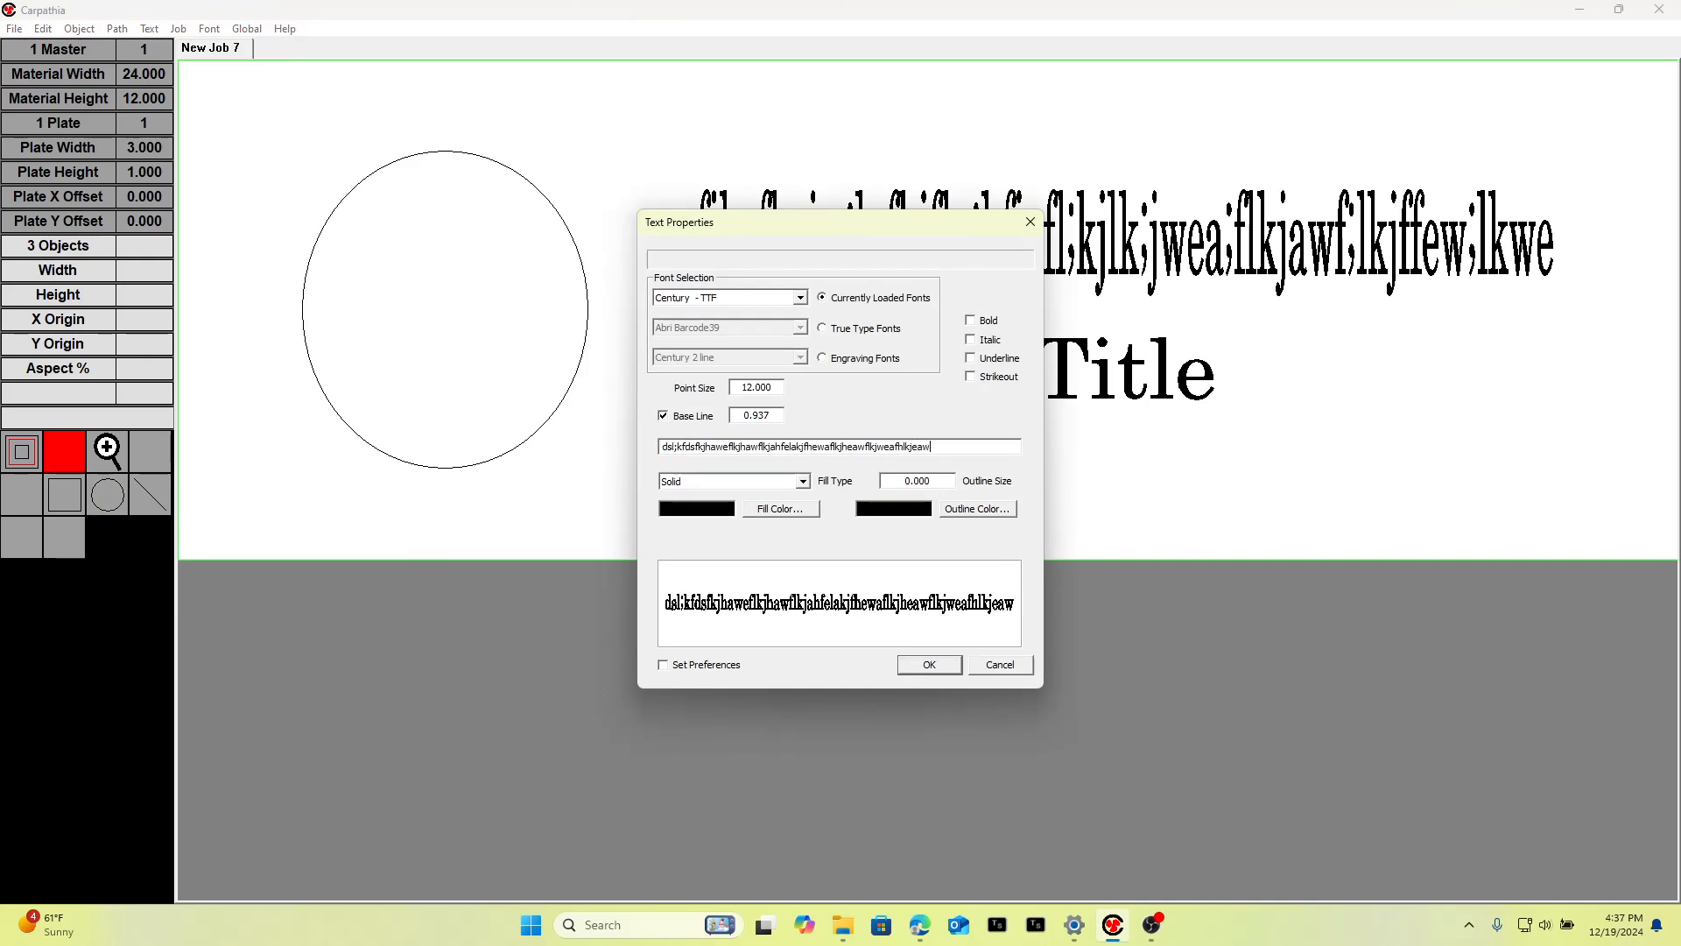
{"action": "left_click", "coordinate": [930, 665]}
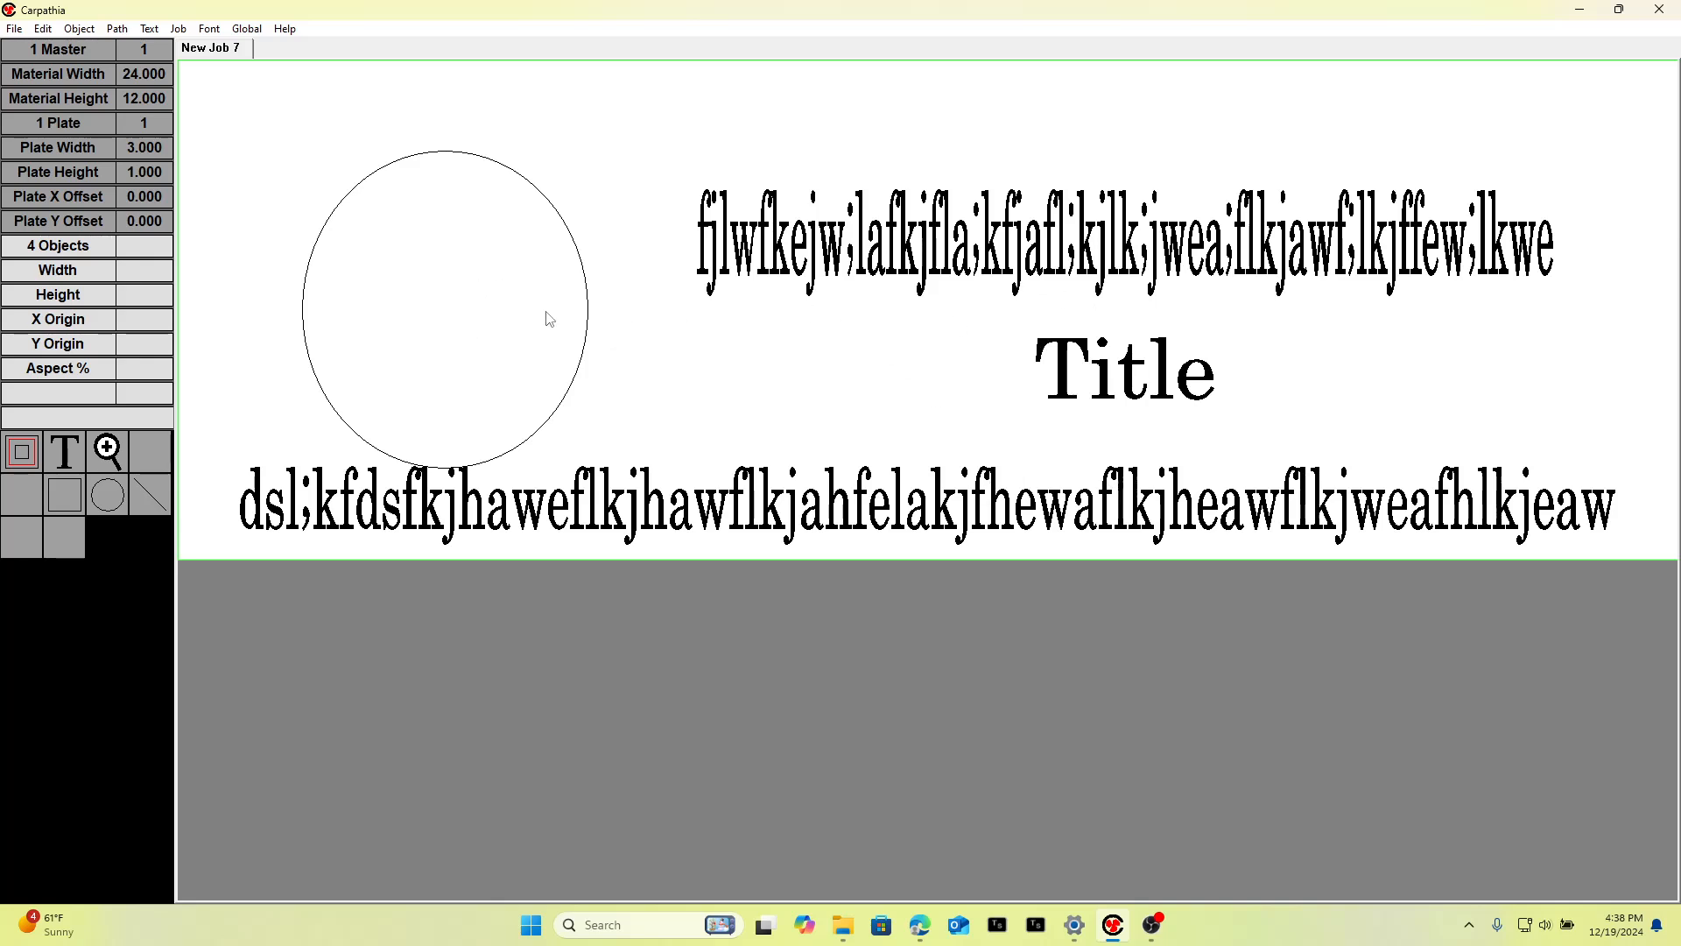
Delete the logo ellipse.
{"action": "left_click", "coordinate": [582, 264]}
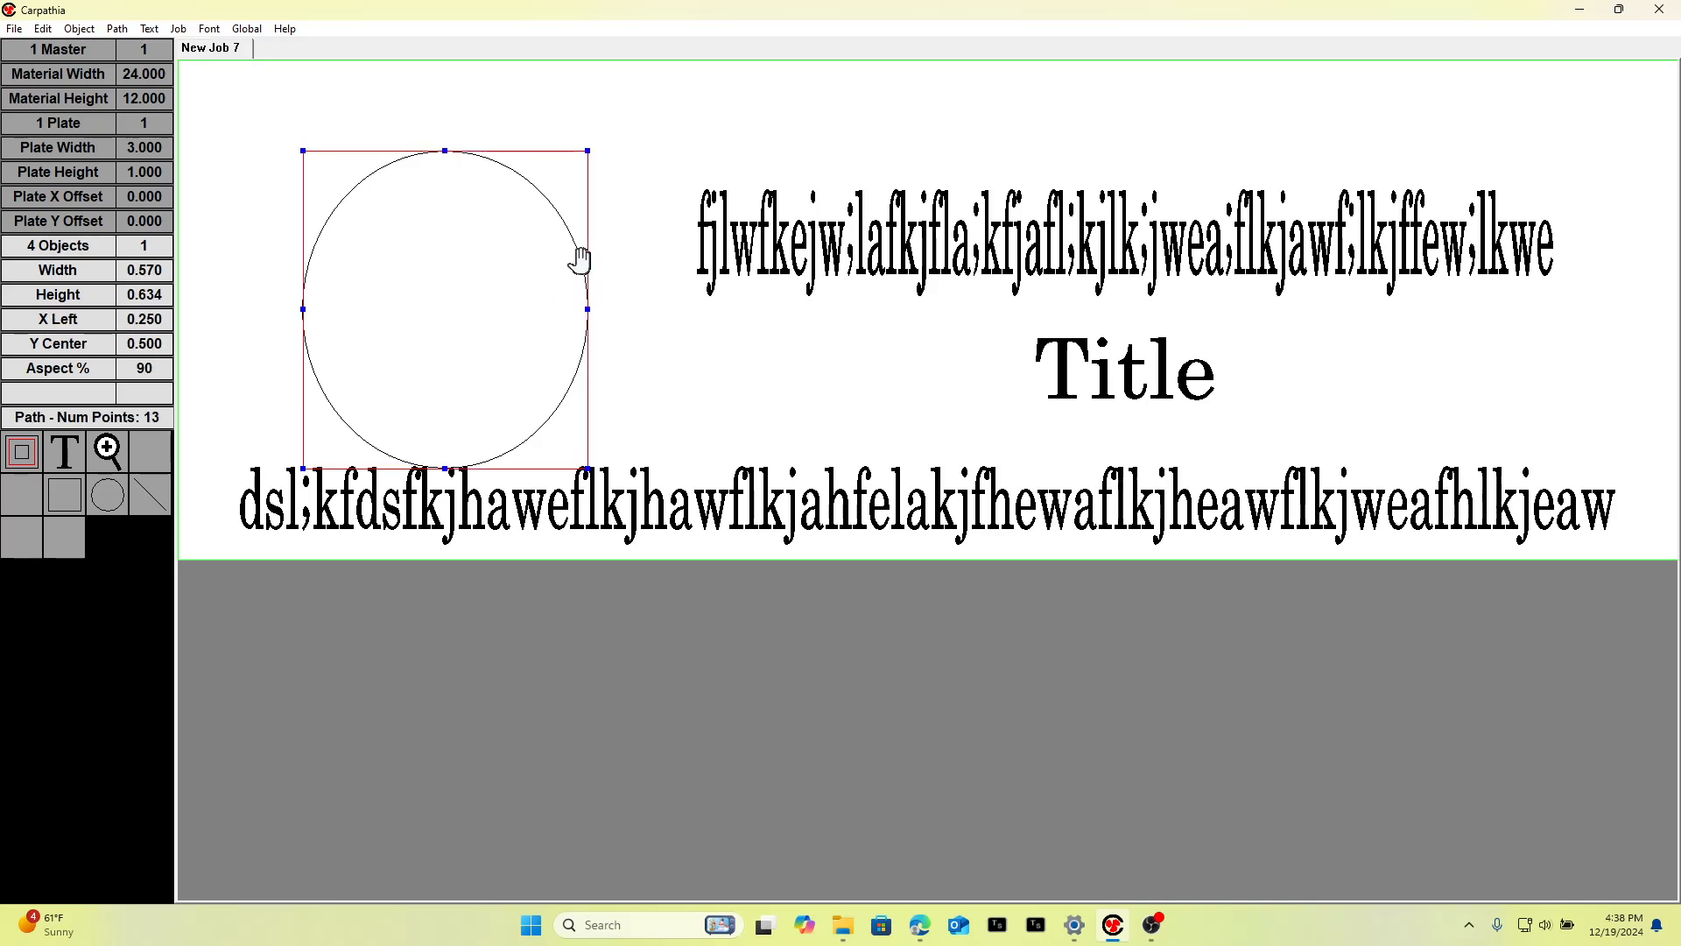
{"action": "key", "text": "Delete"}
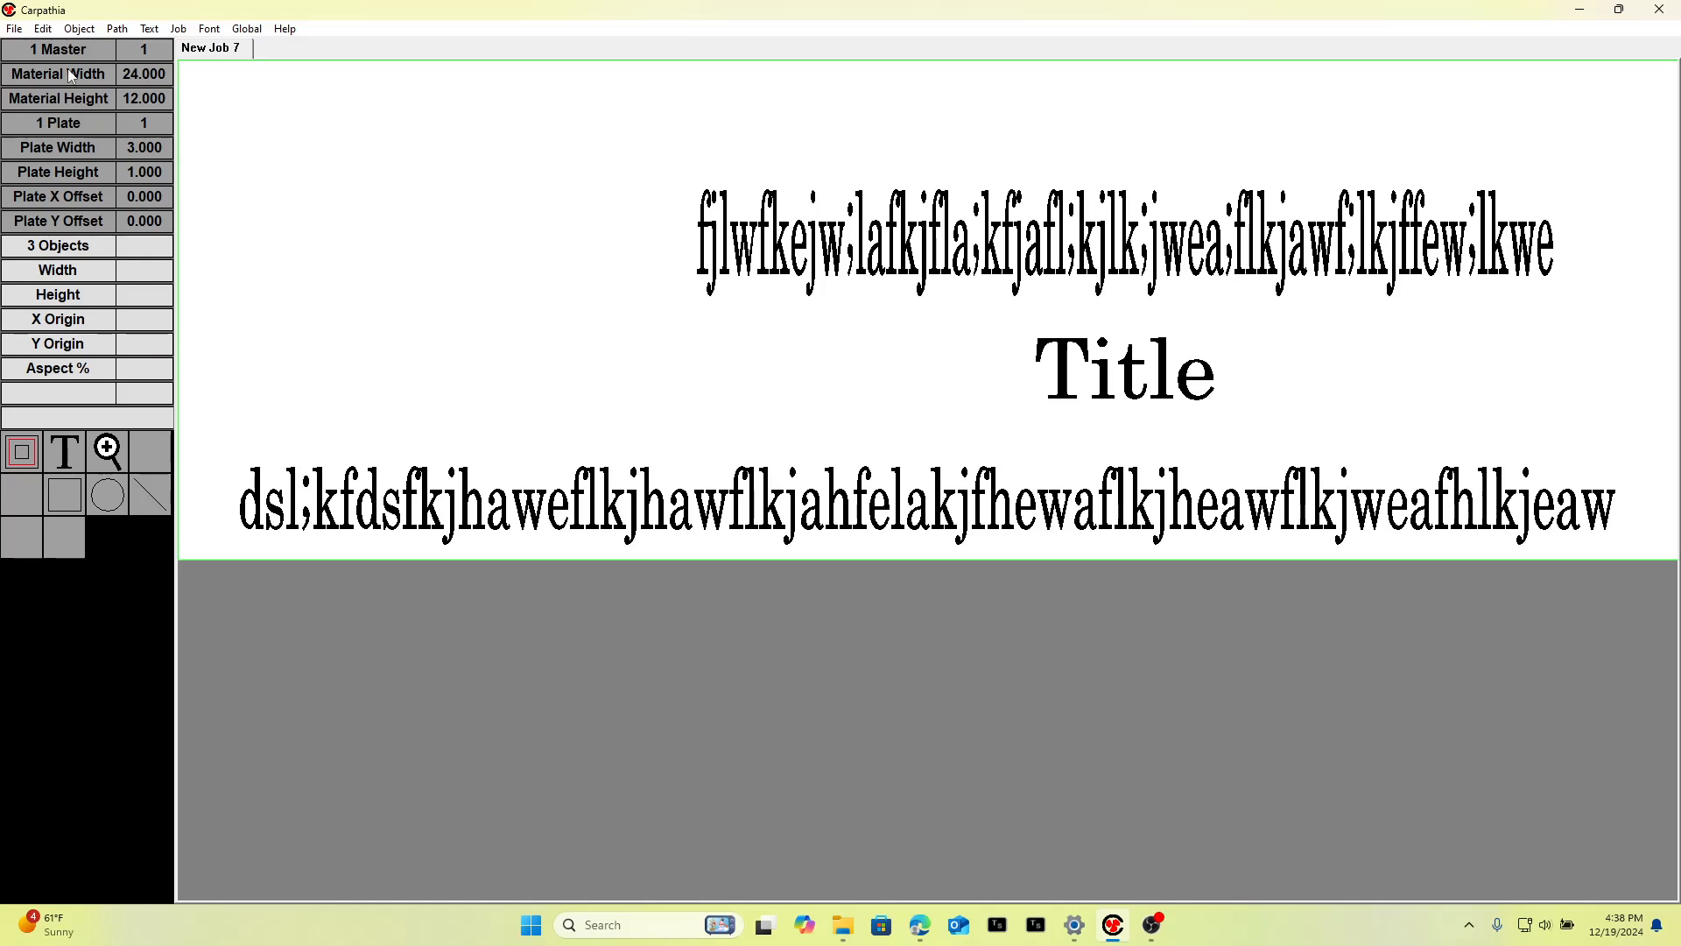
Import the tree.cgx graphic and move it toward the left part of the plate.
{"action": "left_click", "coordinate": [14, 29]}
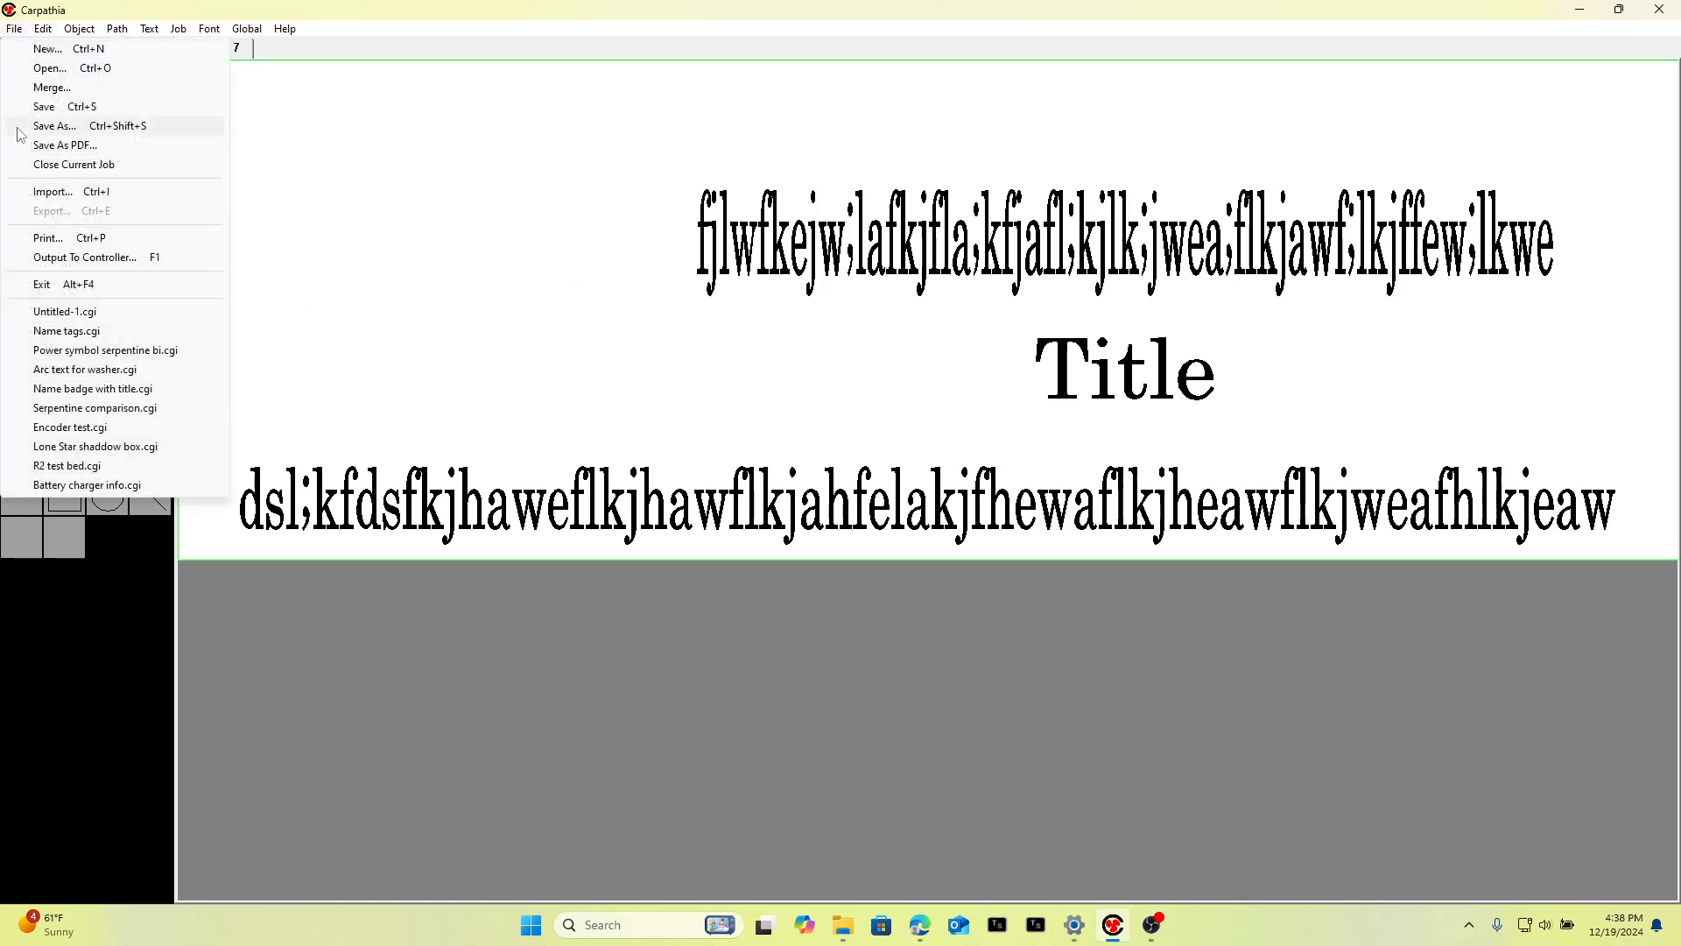
{"action": "left_click", "coordinate": [49, 200]}
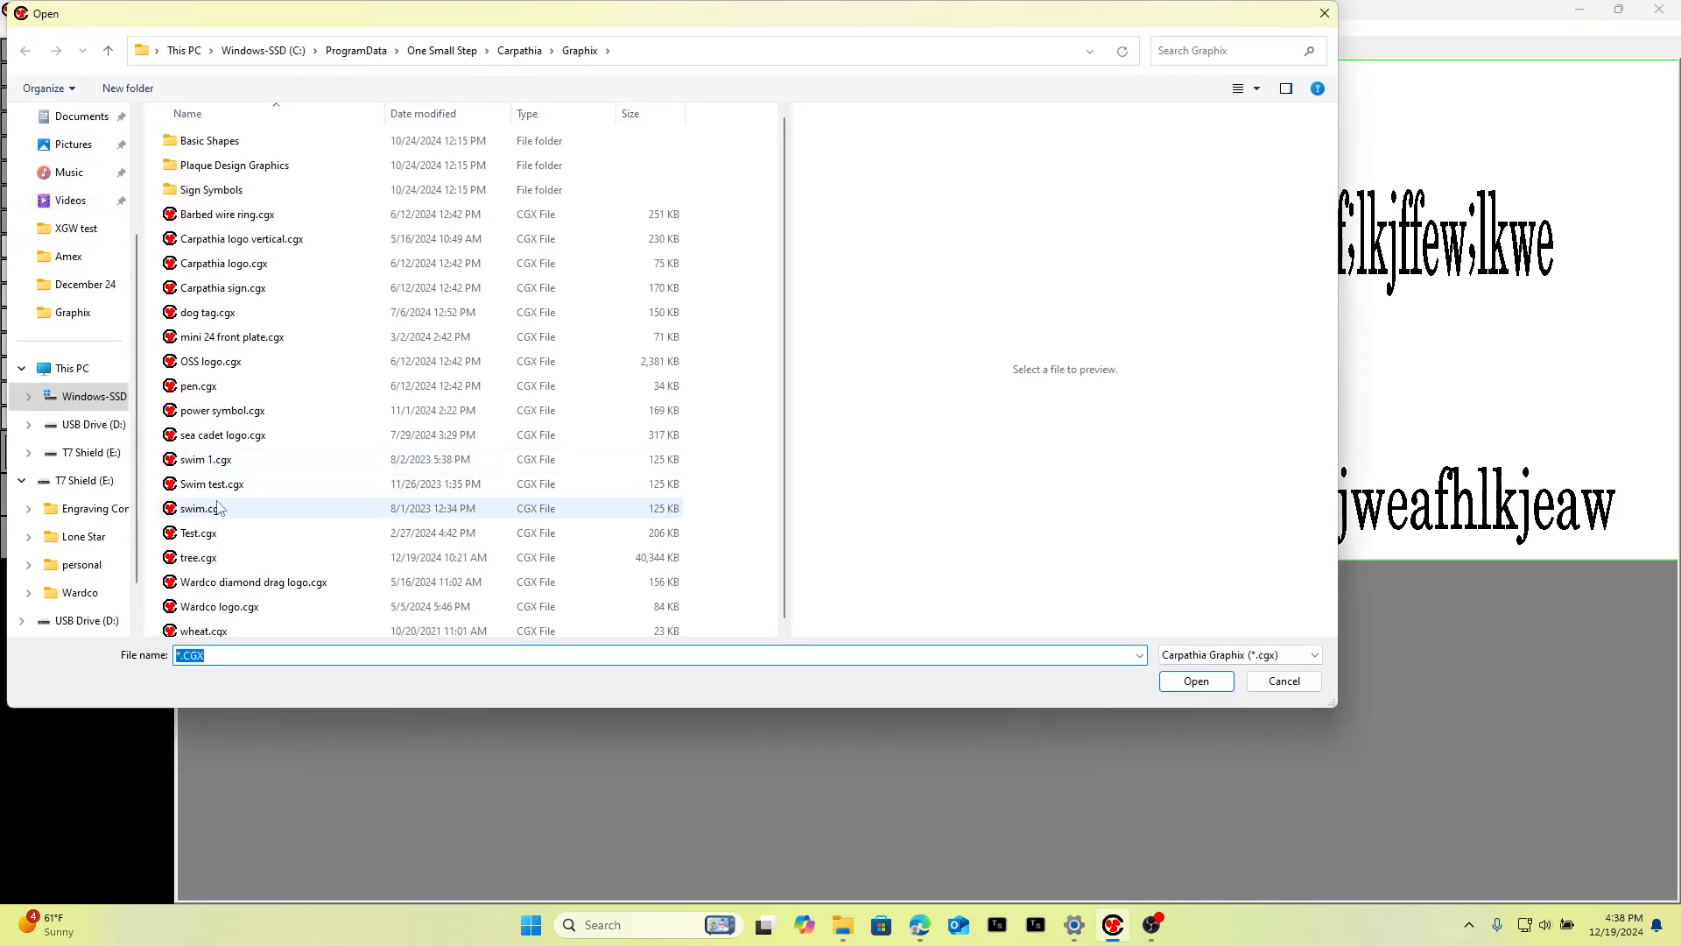
{"action": "left_click", "coordinate": [215, 561]}
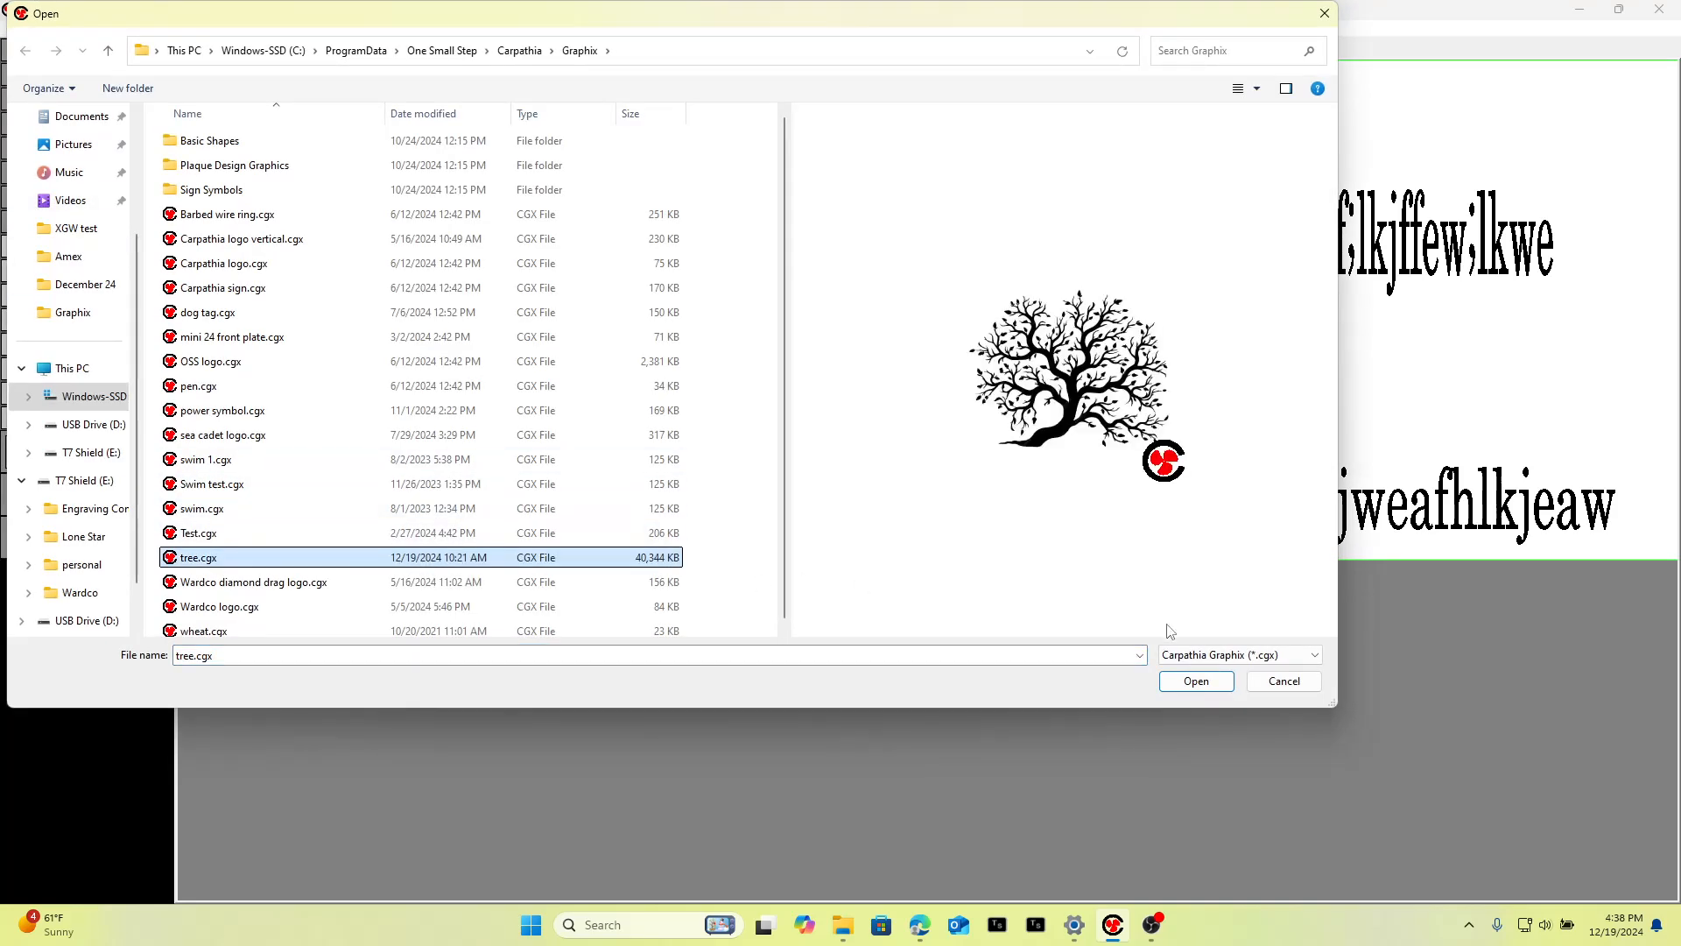
{"action": "left_click", "coordinate": [1194, 685]}
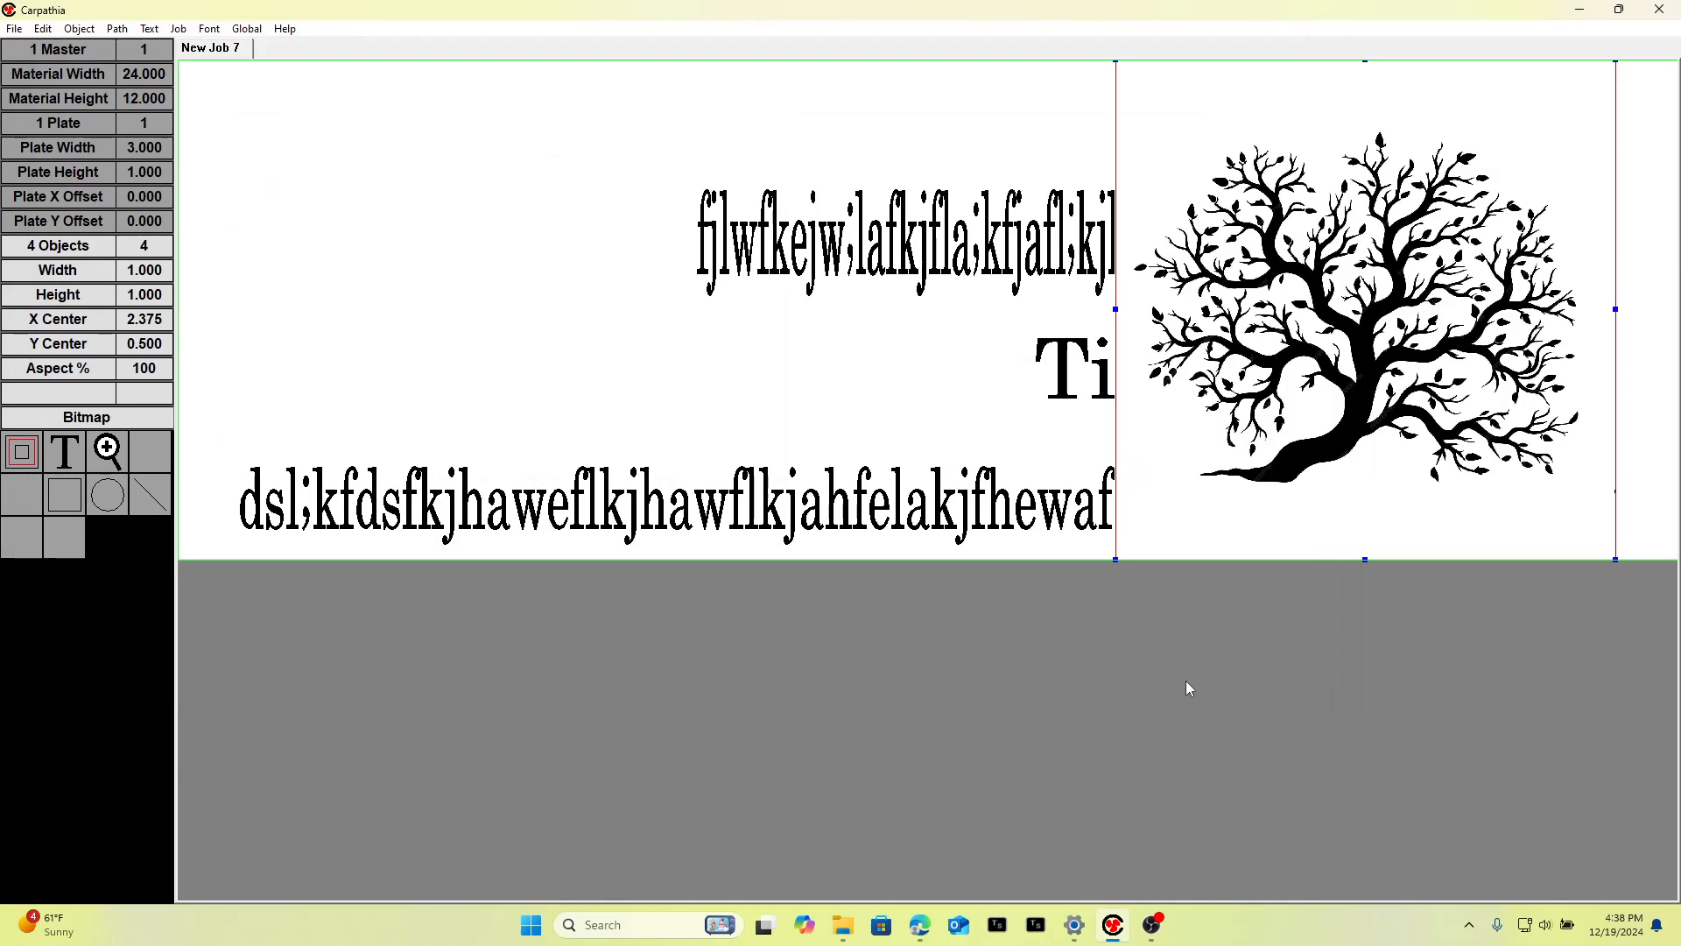
{"action": "left_click_drag", "start_coordinate": [1405, 314], "coordinate": [732, 315]}
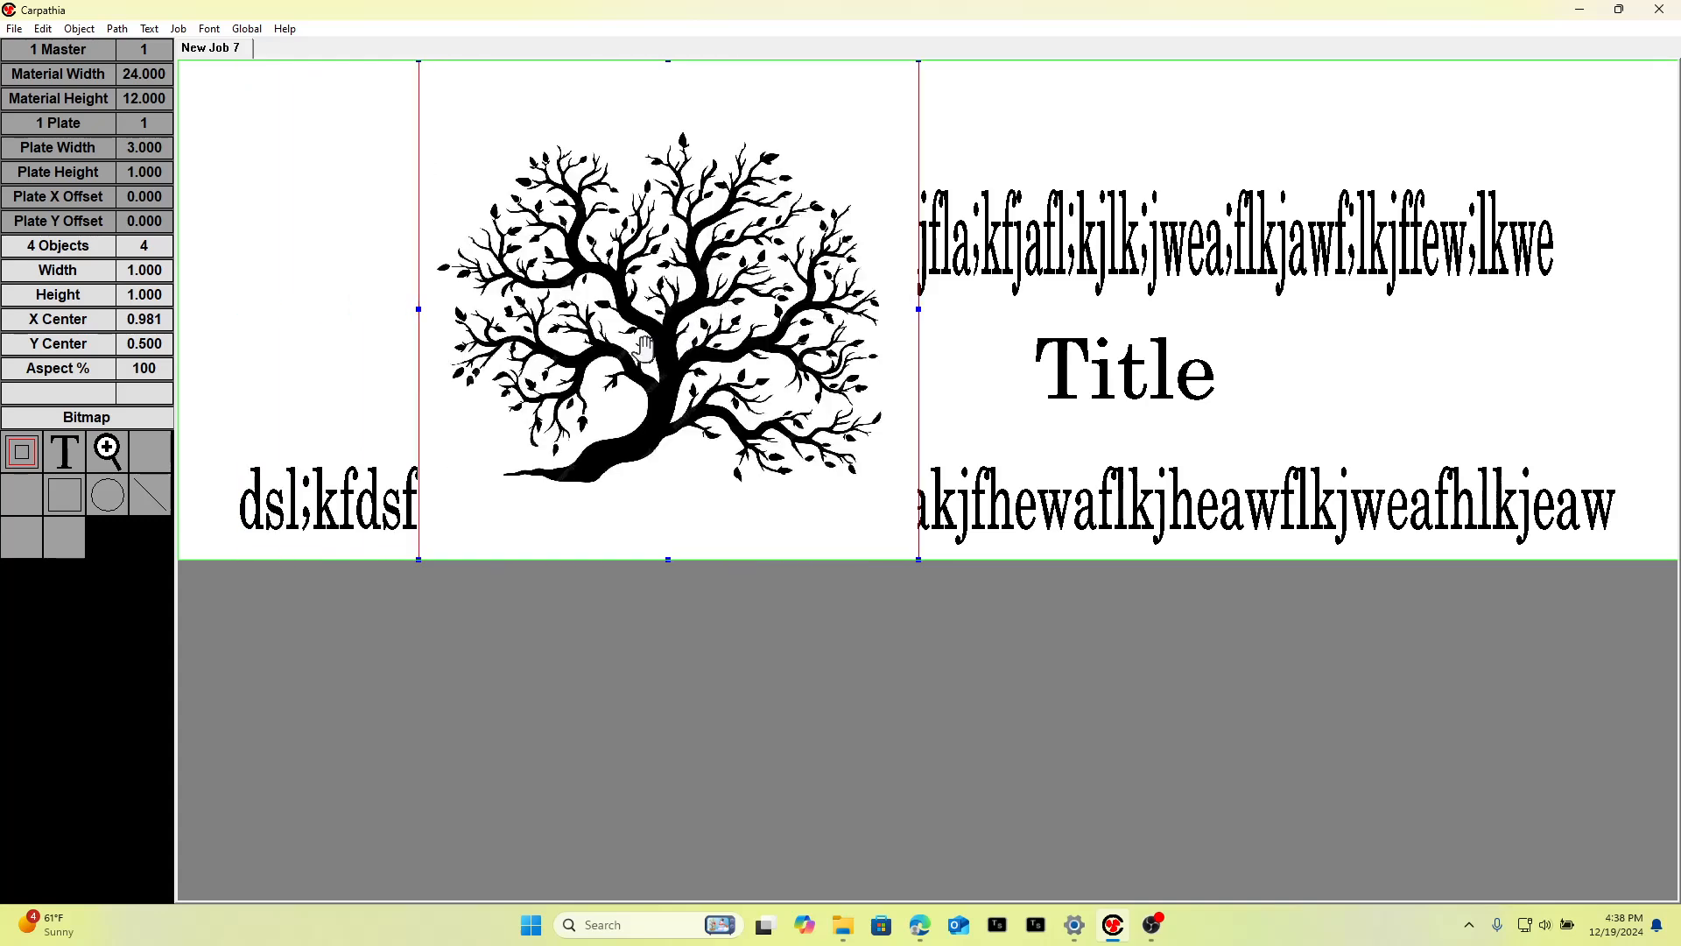
Set the tree graphic's left margin to -3 in its object properties.
{"action": "left_click", "coordinate": [86, 248]}
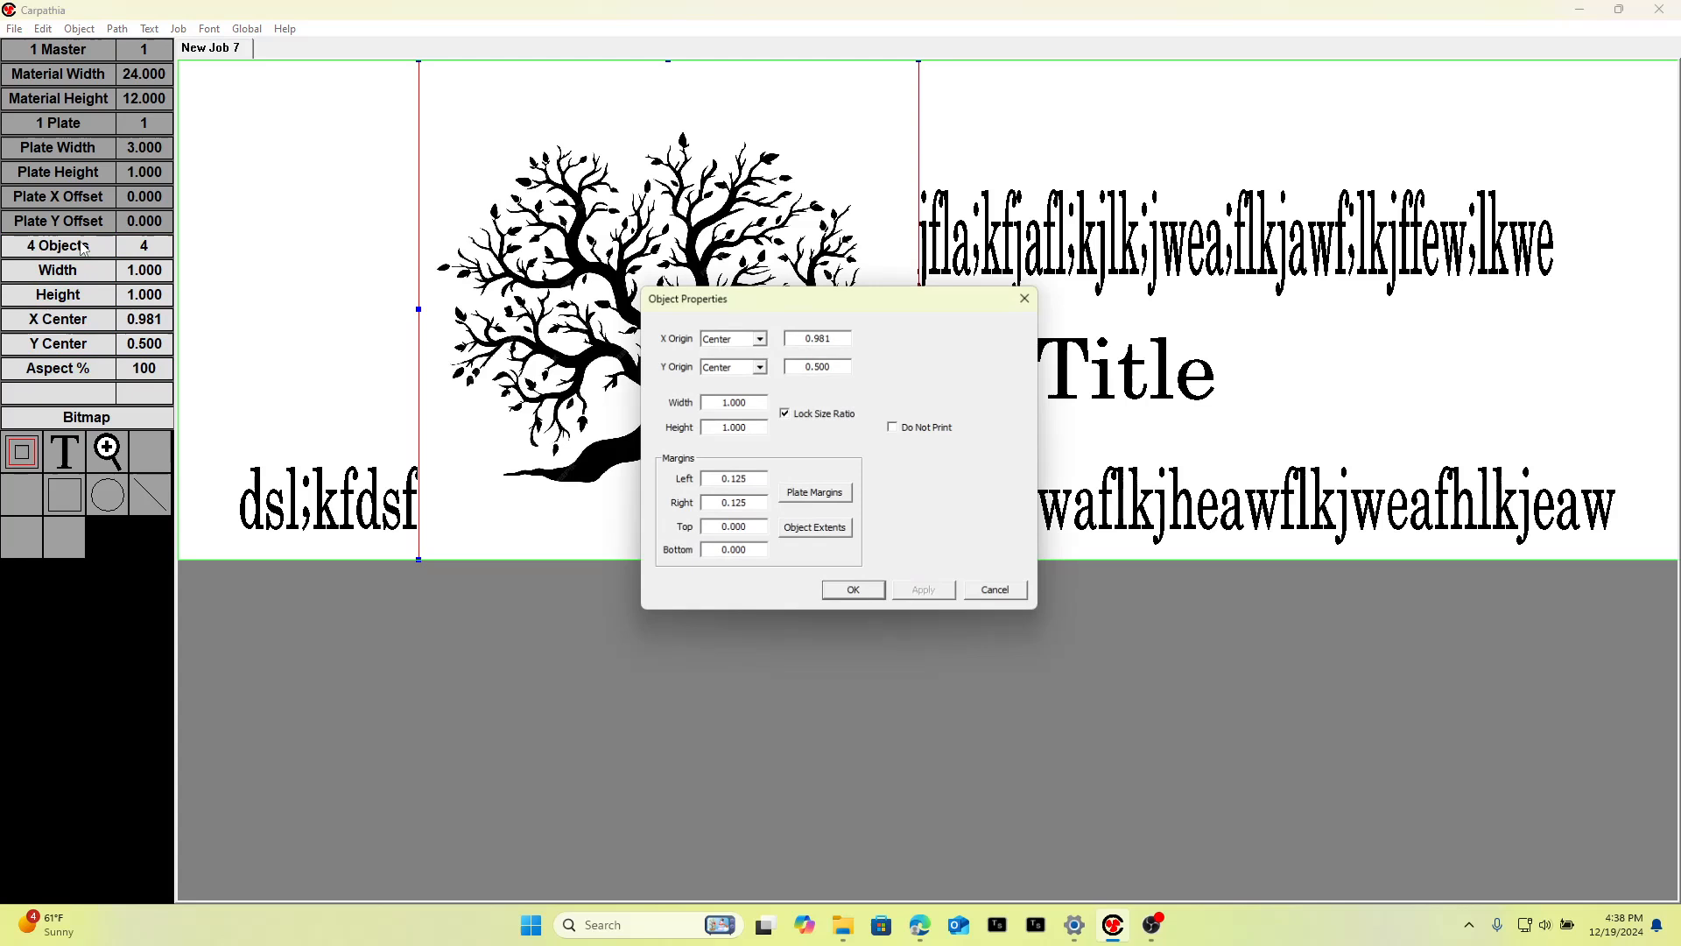
{"action": "left_click_drag", "start_coordinate": [753, 479], "coordinate": [676, 488]}
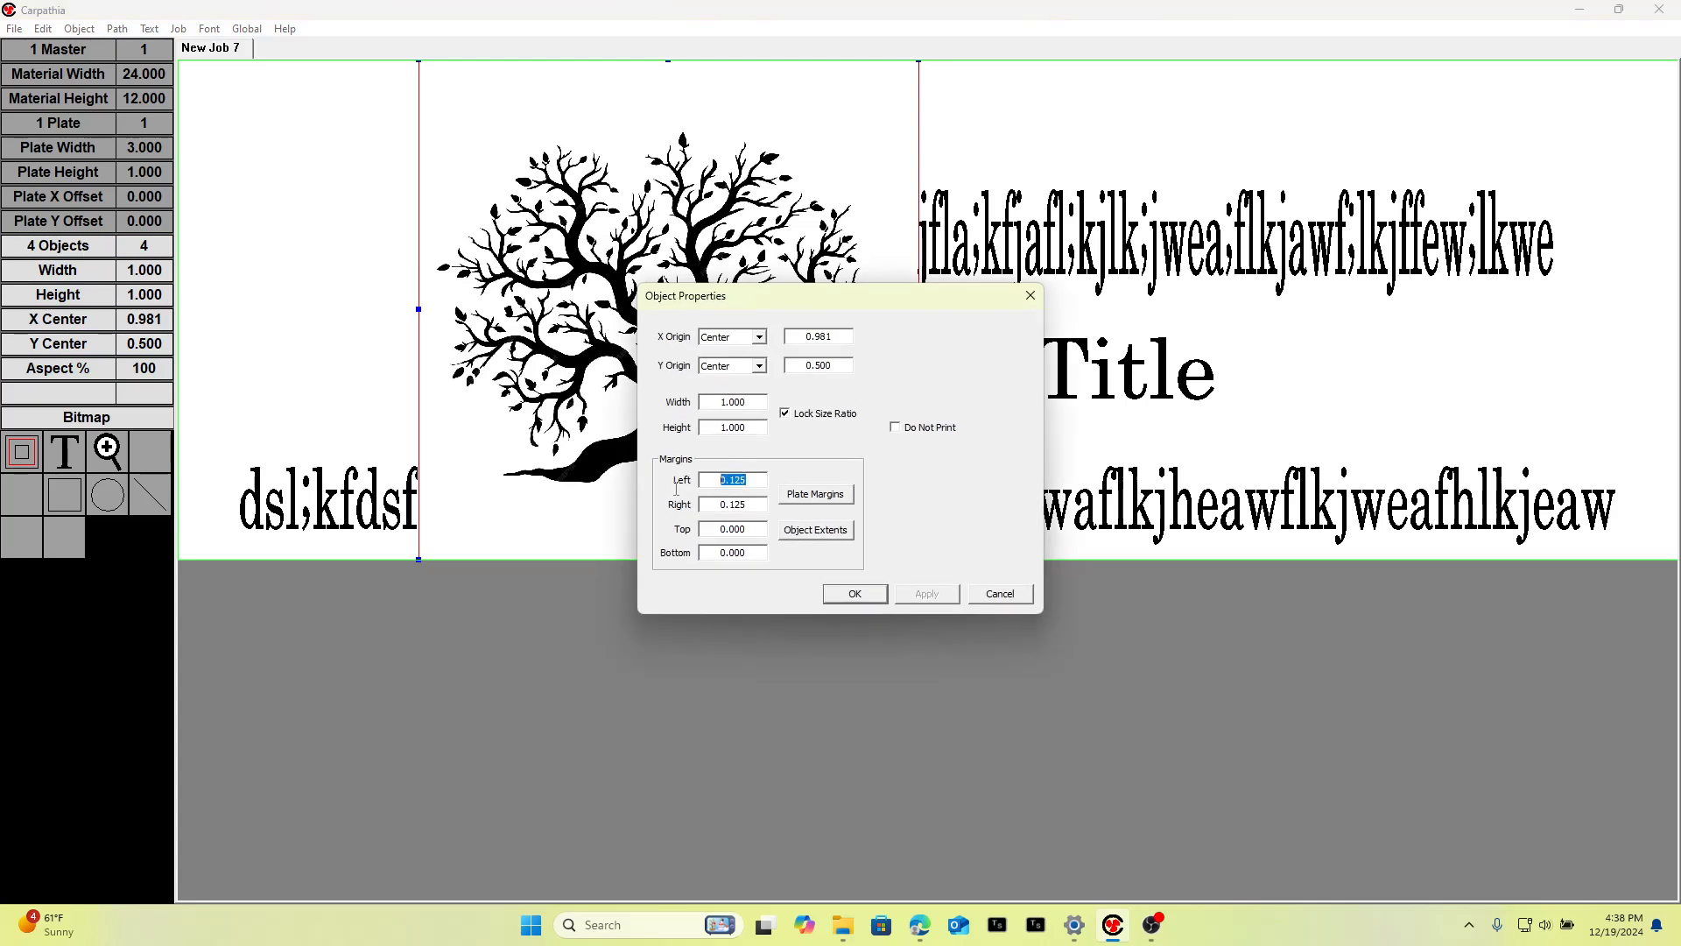
{"action": "key", "text": "BackSpace"}
{"action": "left_click", "coordinate": [854, 596]}
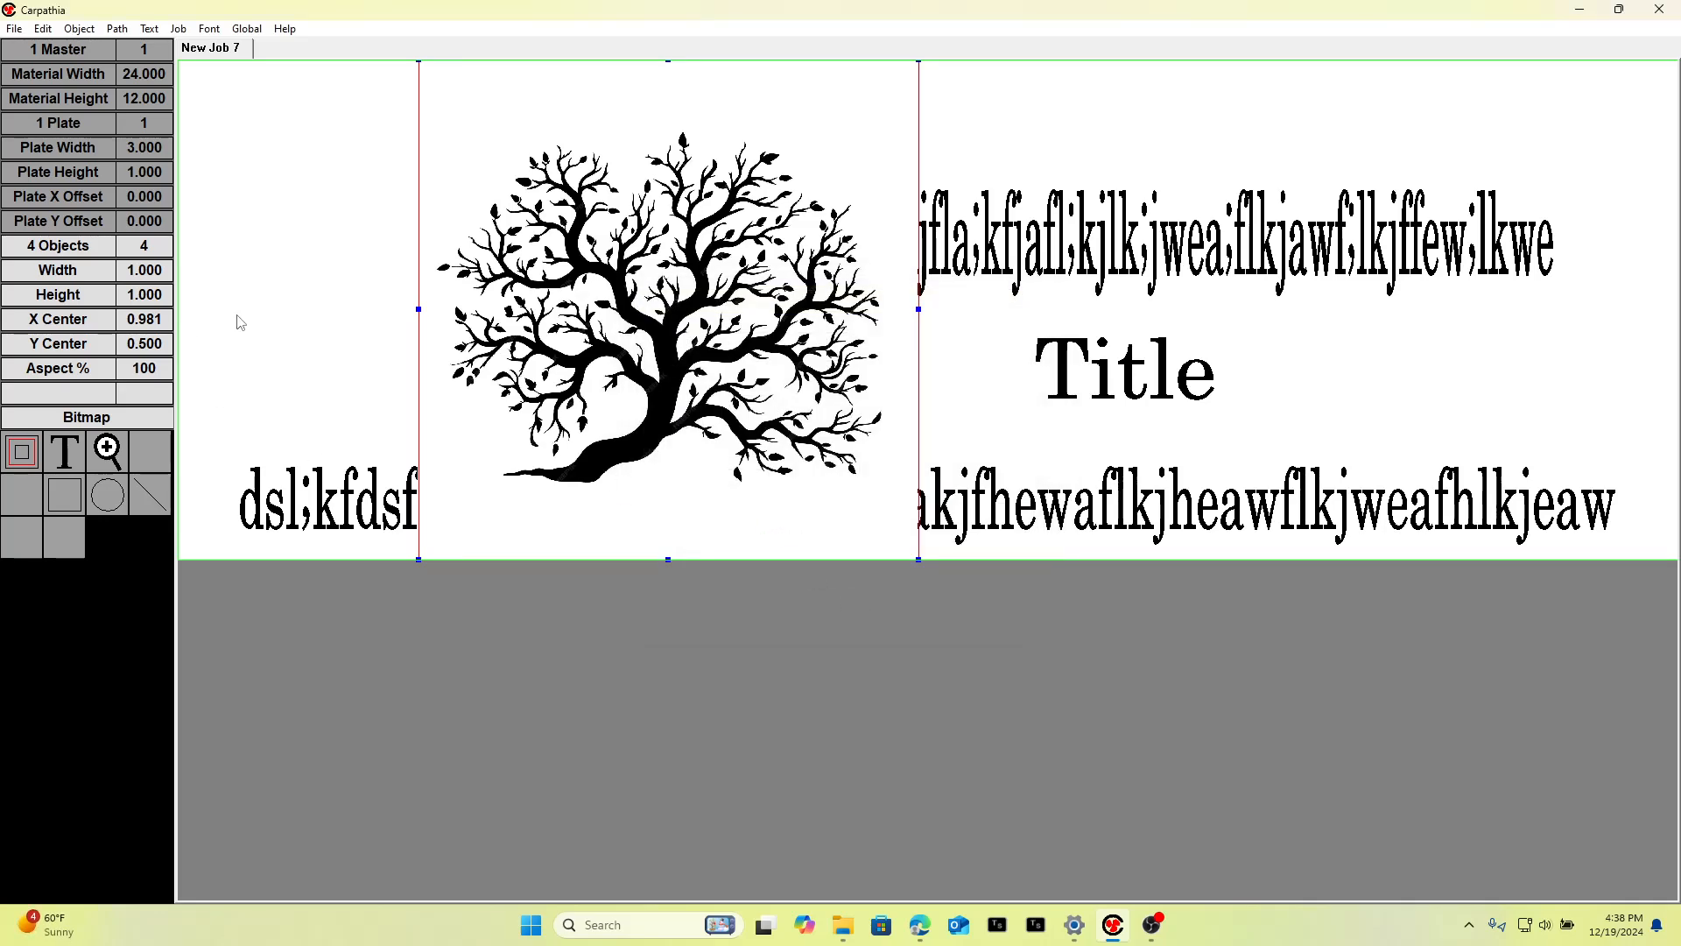
Set the tree graphic's top margin to -3 in its object properties.
{"action": "left_click", "coordinate": [68, 252]}
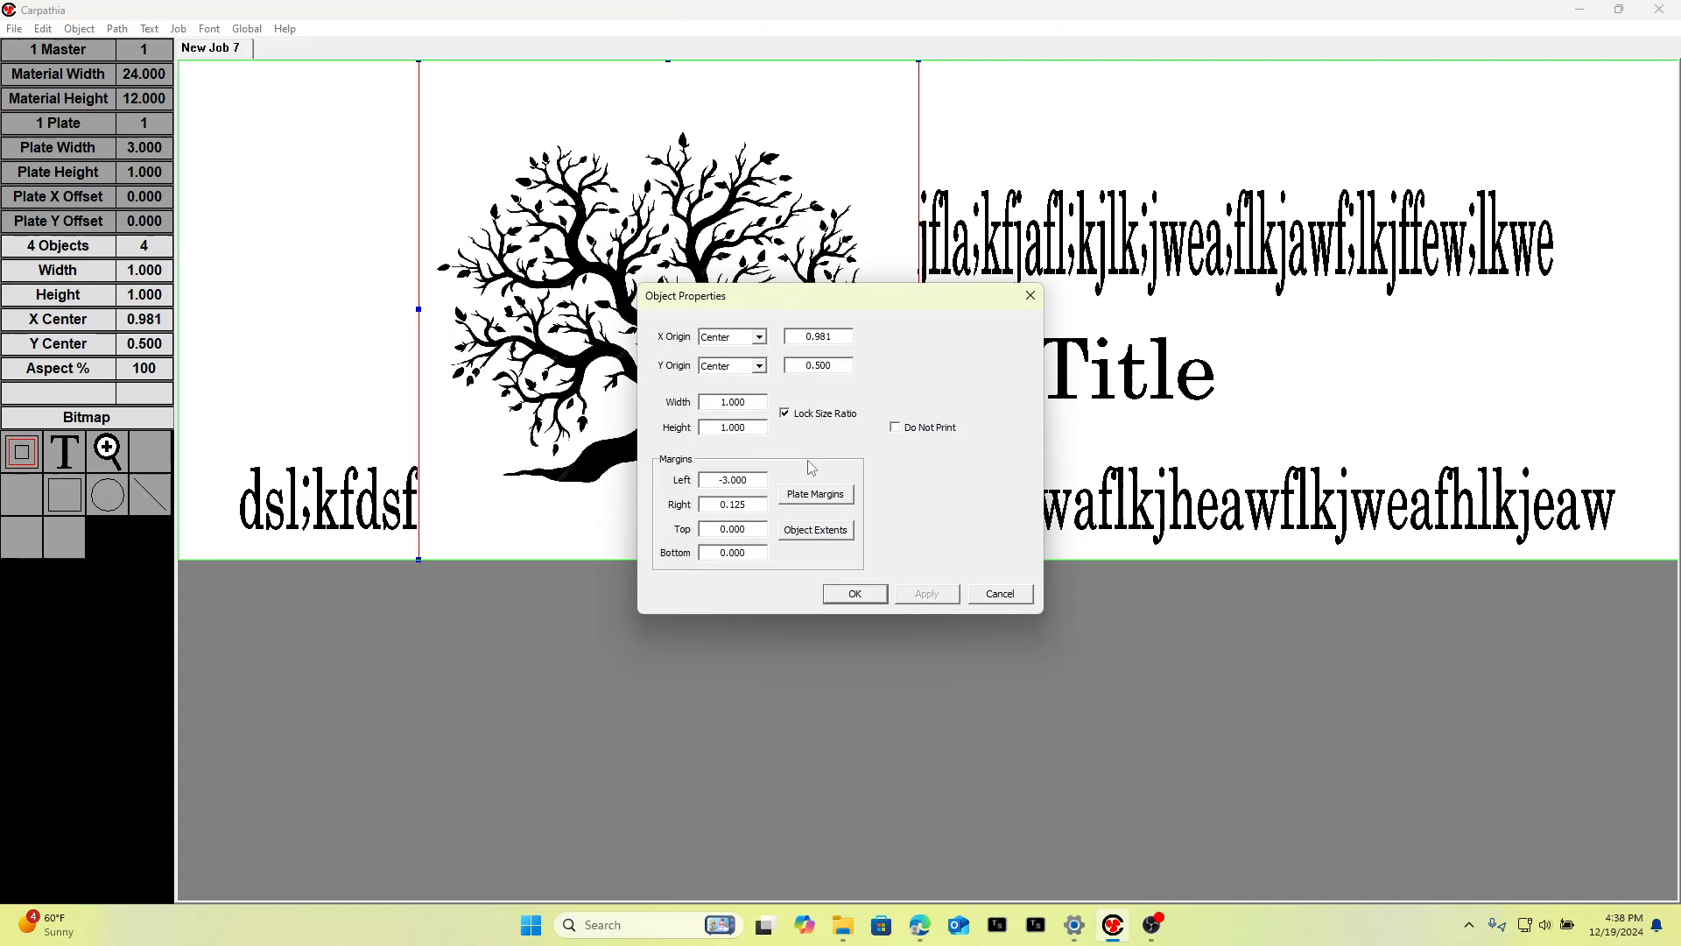
{"action": "double_click", "coordinate": [750, 528]}
{"action": "type", "text": "-3"}
{"action": "left_click", "coordinate": [854, 592]}
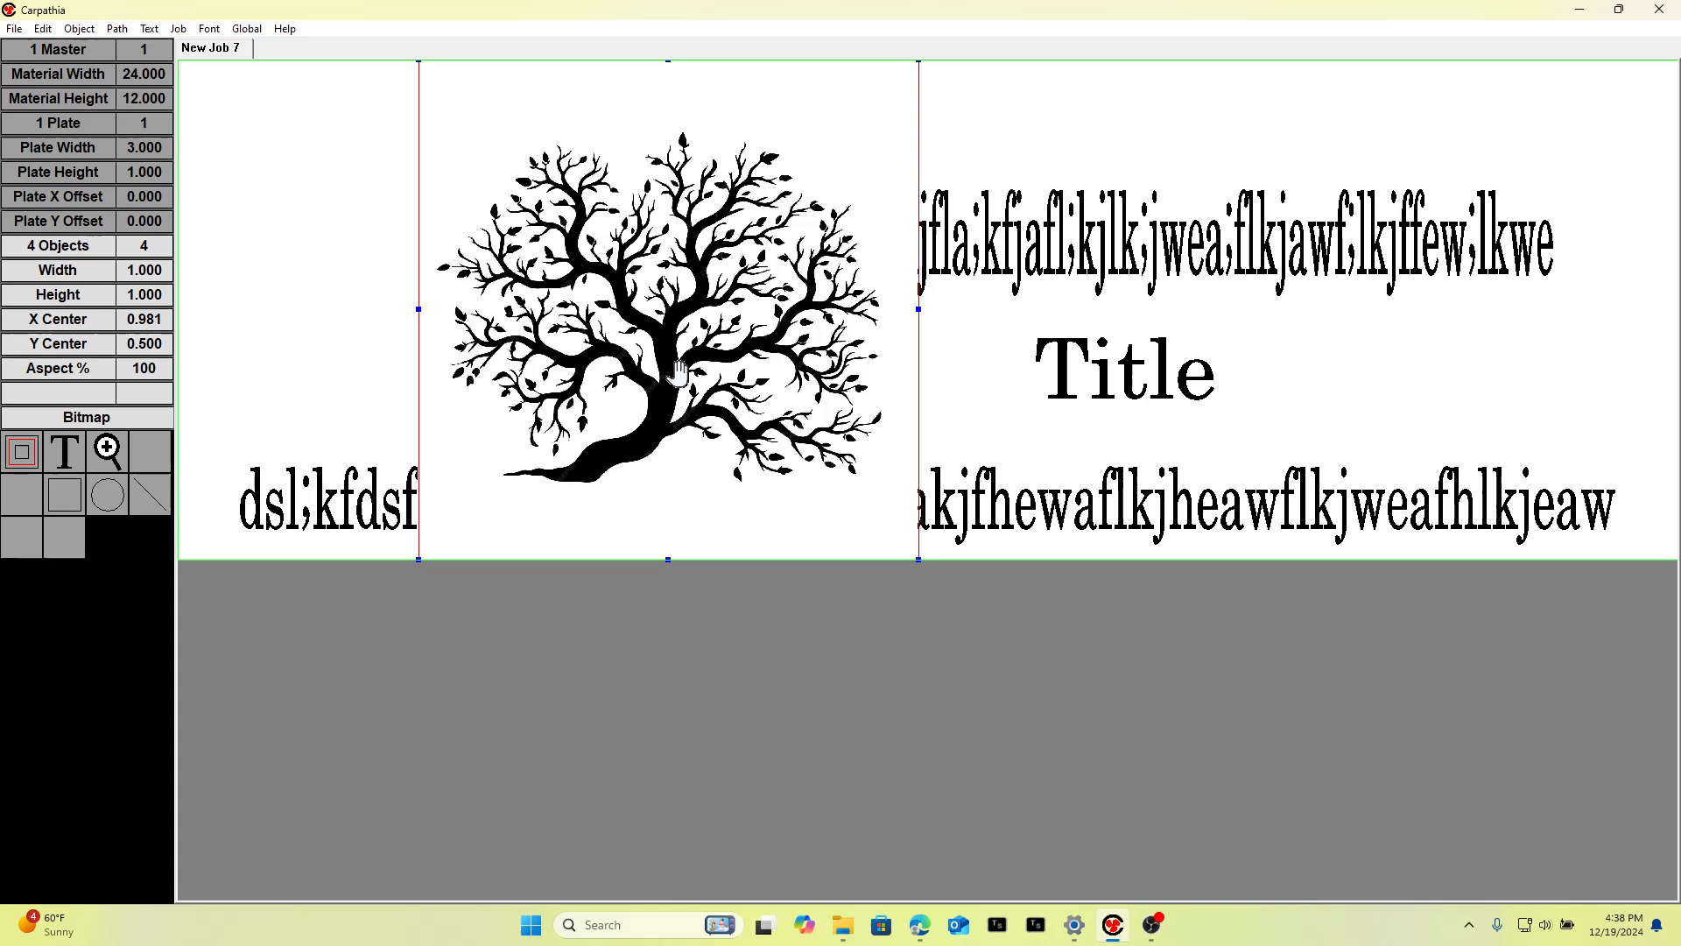
Move the tree graphic to the plate's upper-left corner and deselect it.
{"action": "left_click_drag", "start_coordinate": [679, 372], "coordinate": [254, 230]}
{"action": "left_click_drag", "start_coordinate": [377, 306], "coordinate": [347, 271]}
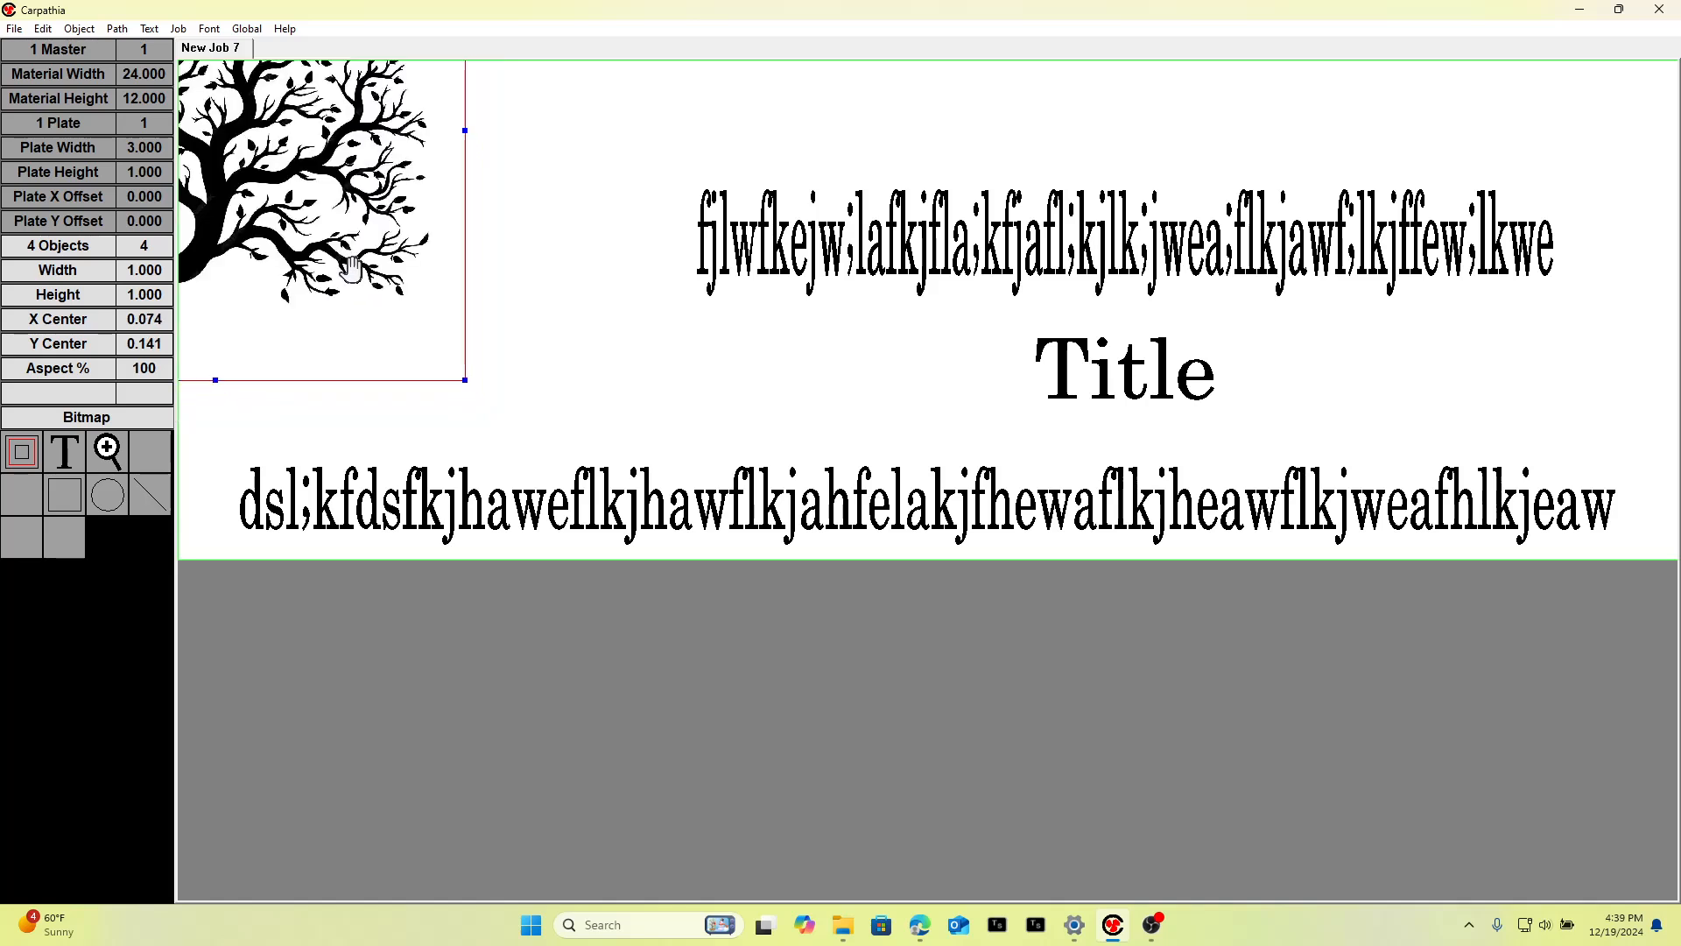
{"action": "left_click", "coordinate": [561, 289]}
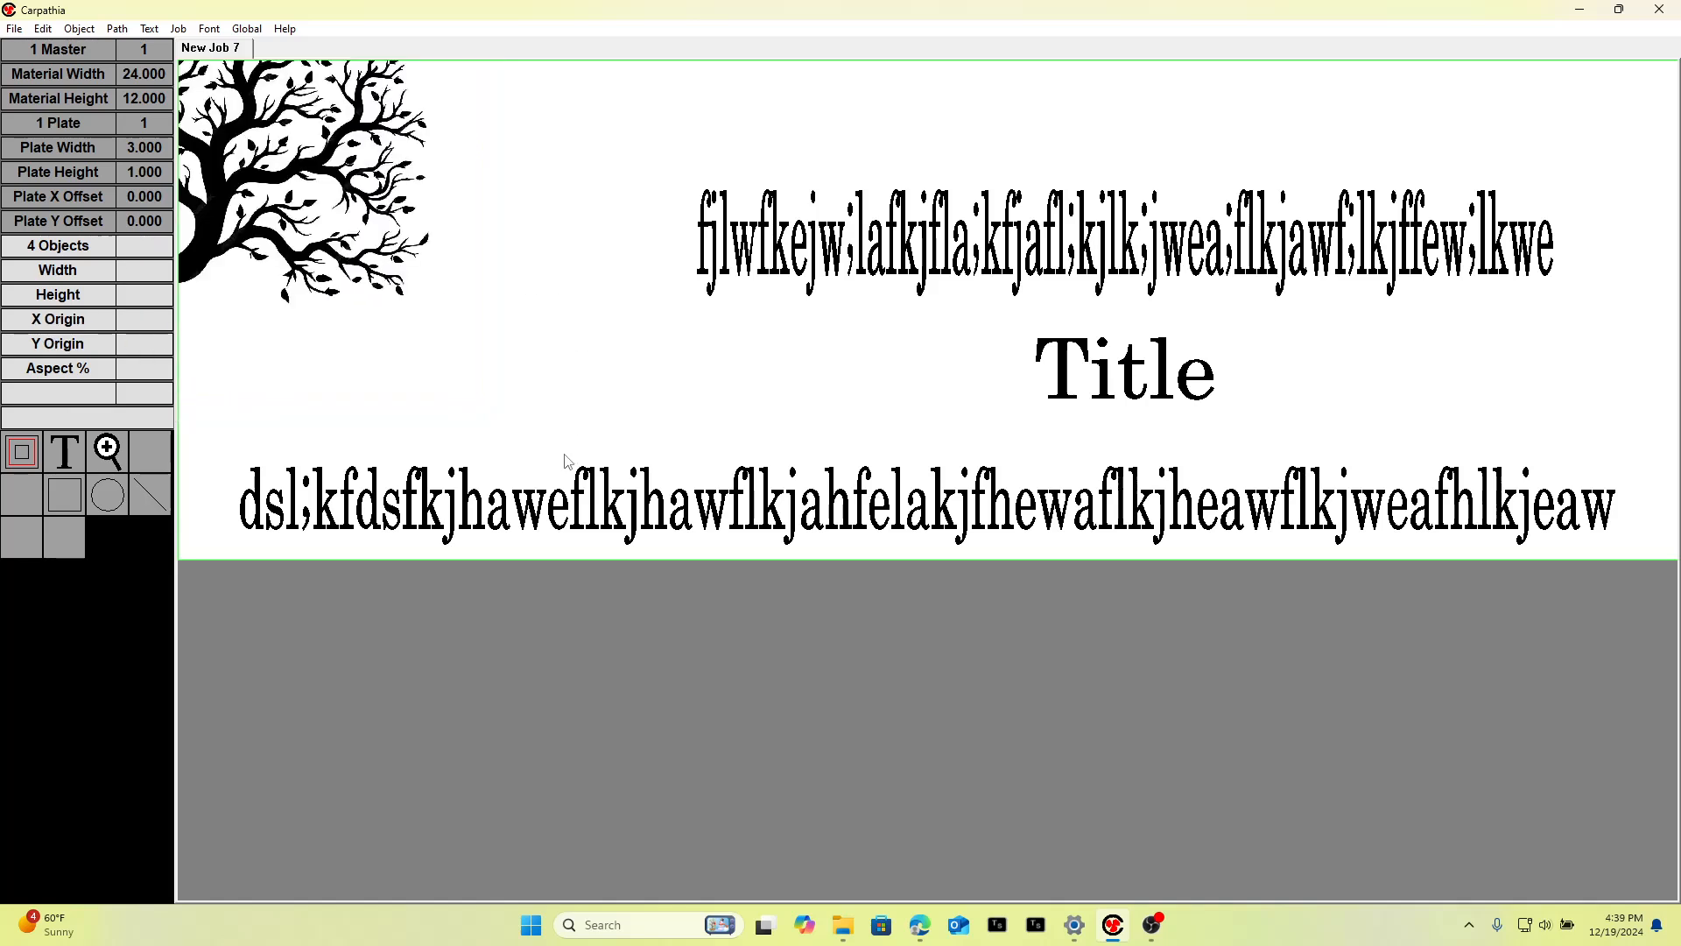